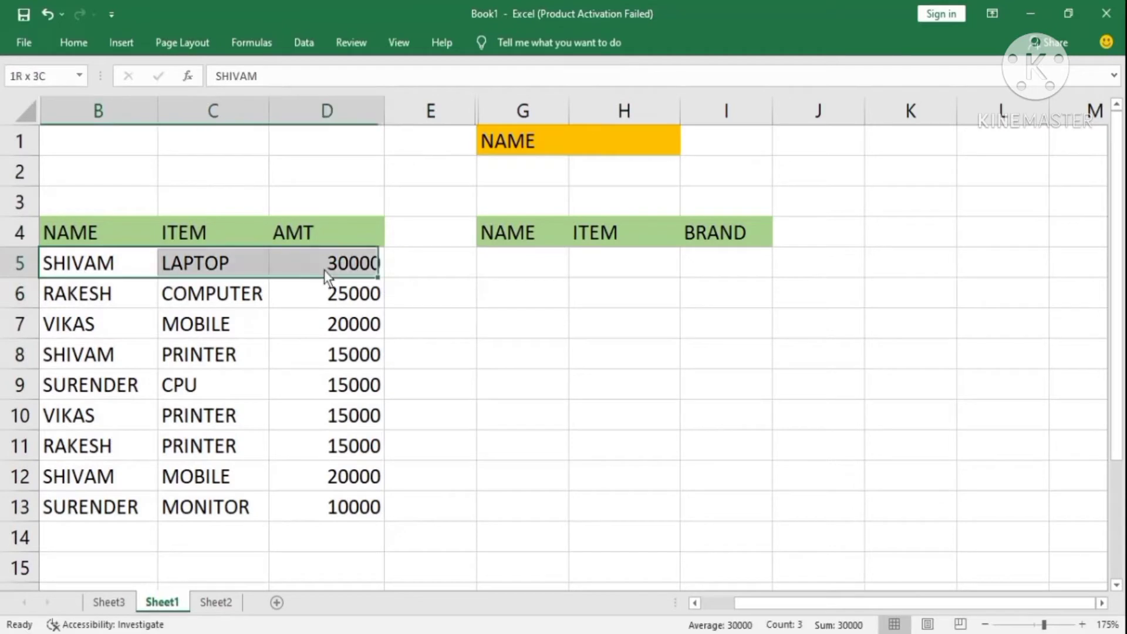
# Step: Examine the Sheet1 source table rows that share the same name as B5, namely rows 5, 8 and 12
pyautogui.moveTo(80, 357); pyautogui.dragTo(314, 352)
pyautogui.moveTo(93, 264); pyautogui.dragTo(324, 264)
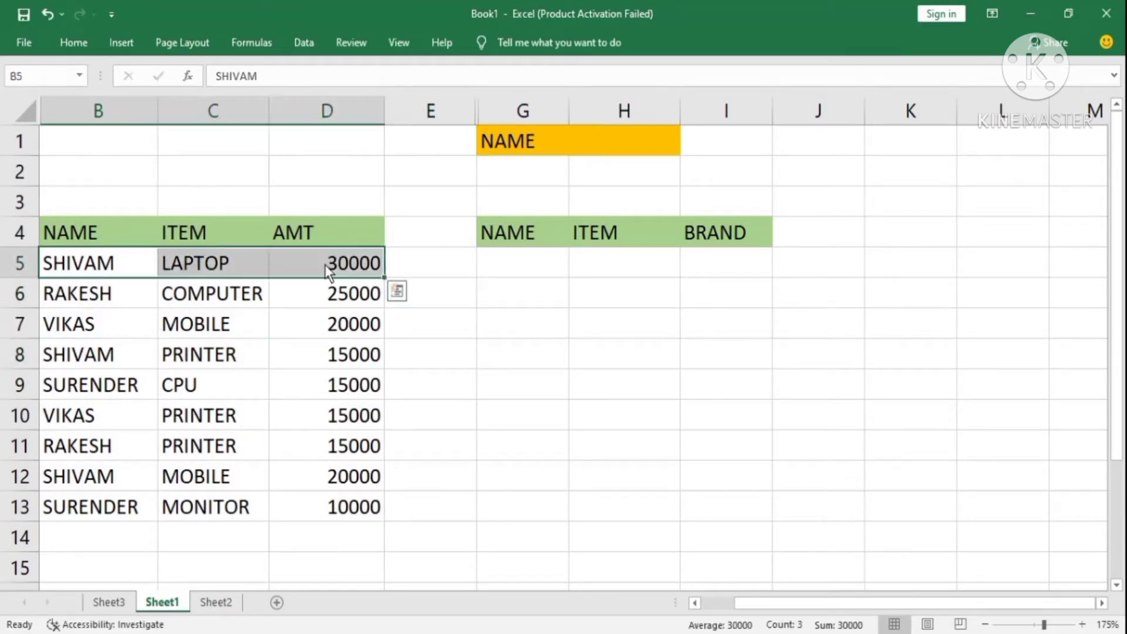
pyautogui.click(253, 332)
pyautogui.moveTo(91, 268); pyautogui.dragTo(348, 262)
pyautogui.moveTo(99, 356); pyautogui.dragTo(292, 352)
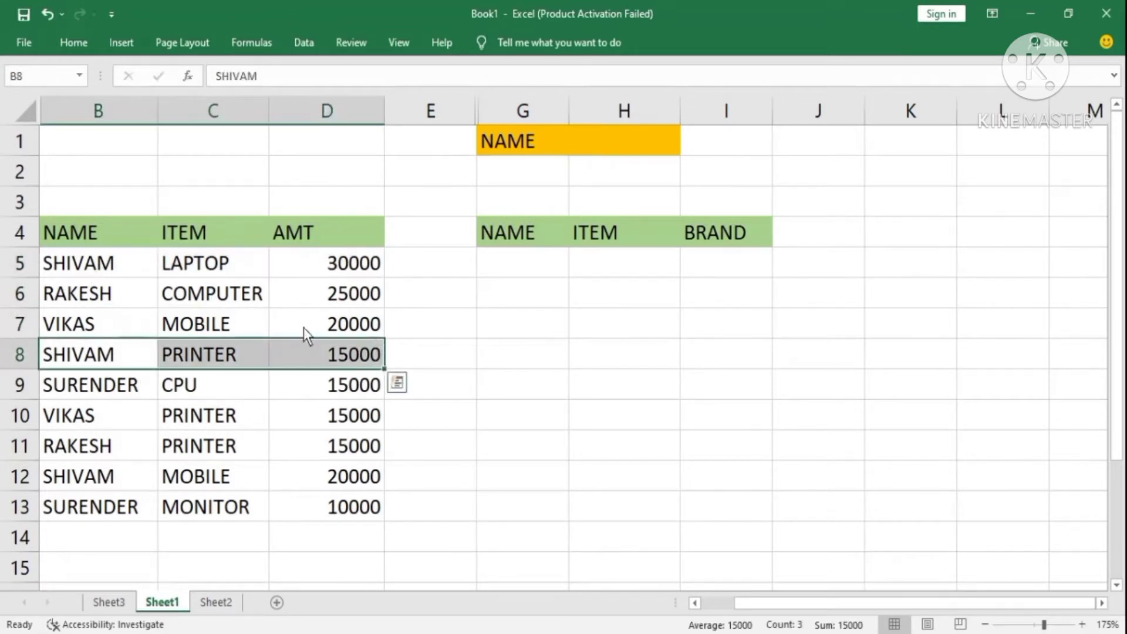
pyautogui.click(96, 267)
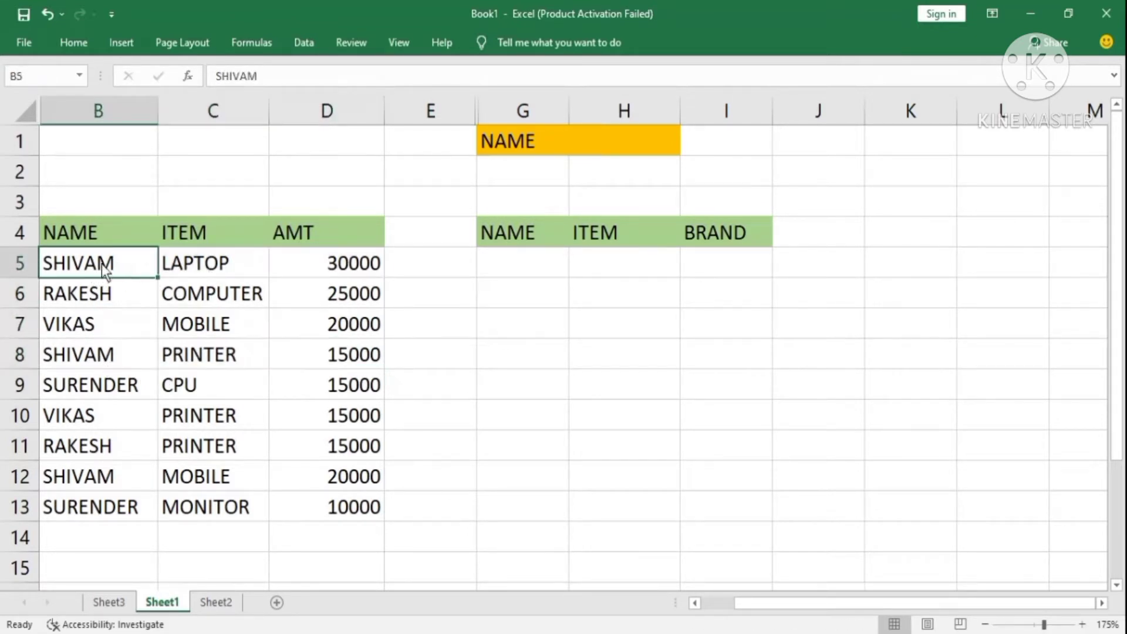
pyautogui.click(209, 271)
pyautogui.moveTo(131, 270); pyautogui.dragTo(289, 269)
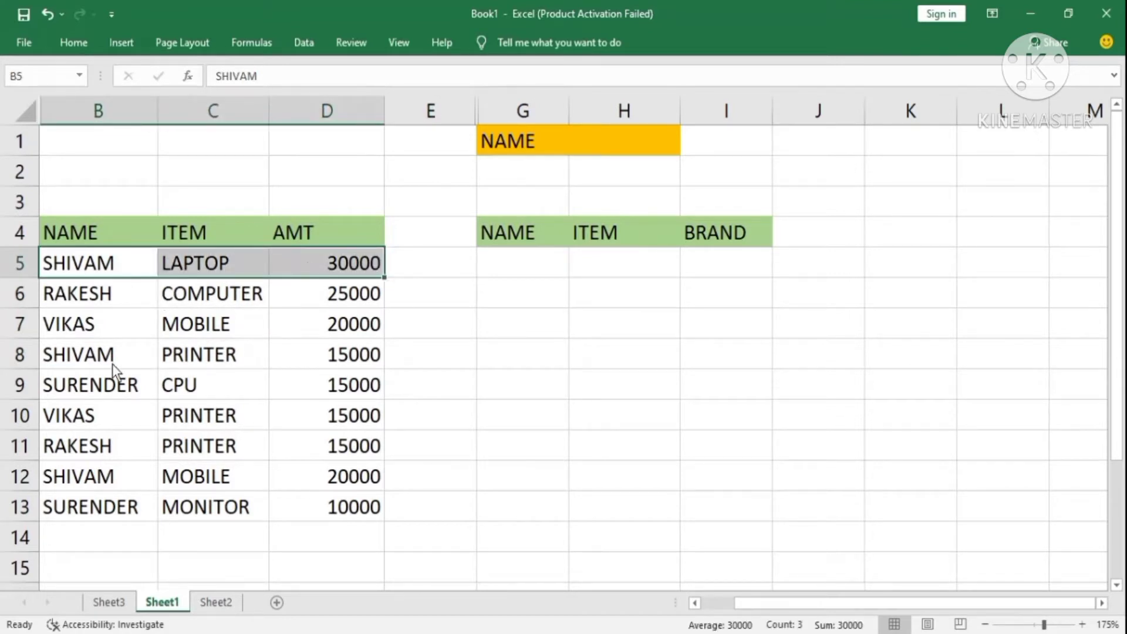
pyautogui.moveTo(112, 364); pyautogui.dragTo(273, 362)
pyautogui.click(139, 469)
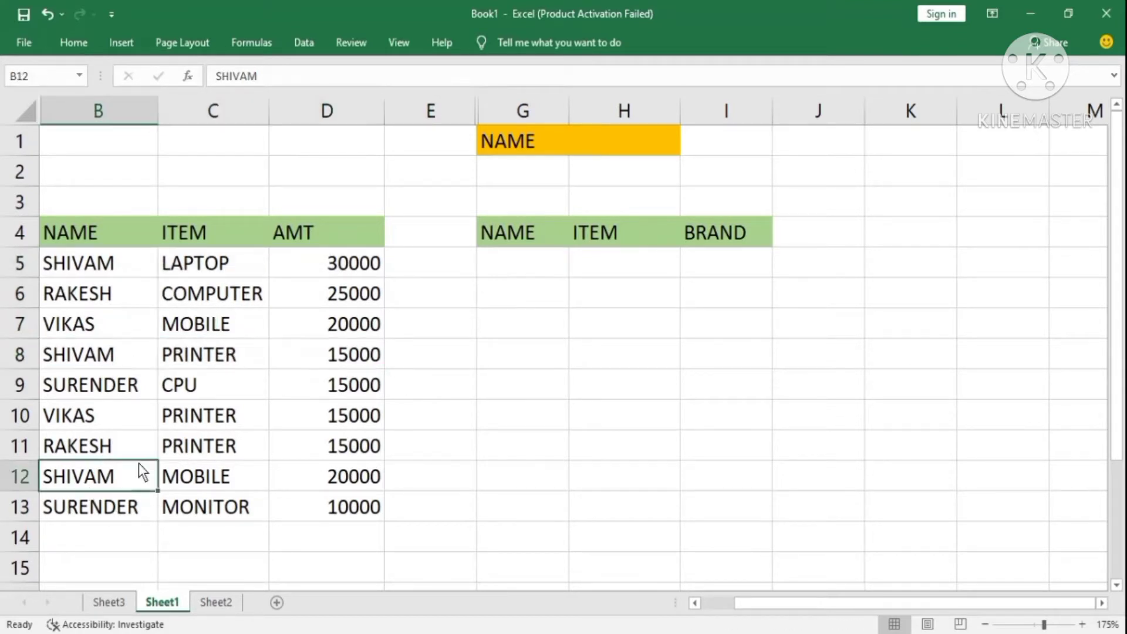
pyautogui.moveTo(139, 470); pyautogui.dragTo(310, 465)
pyautogui.click(190, 229)
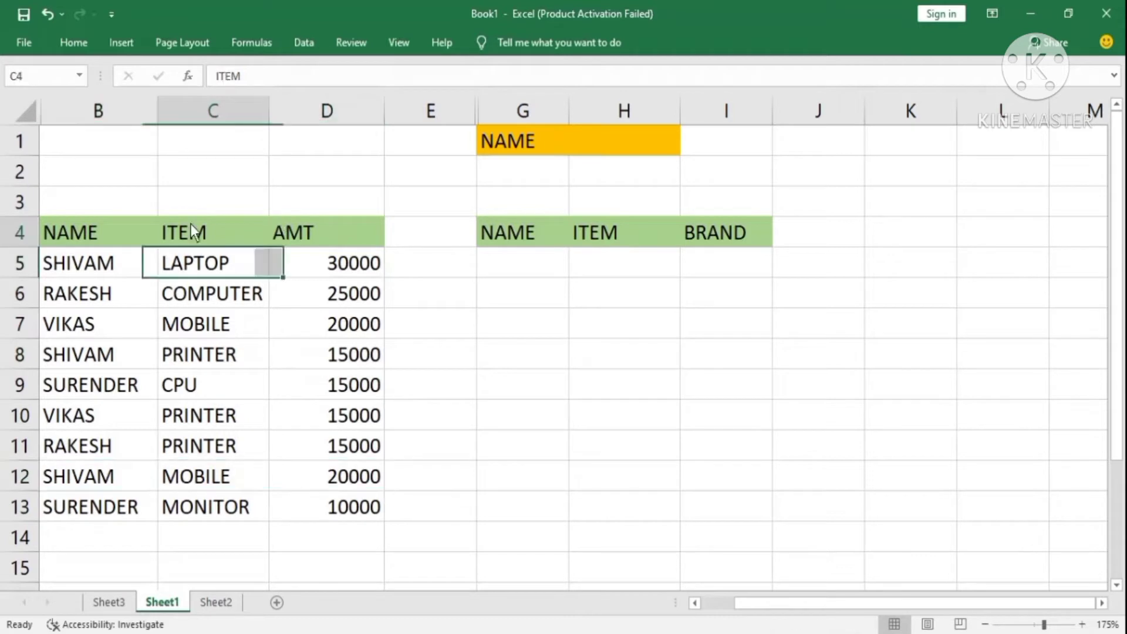
# Step: Enter the name from B5 as the lookup value in cell H1
pyautogui.click(684, 151)
pyautogui.click(621, 146)
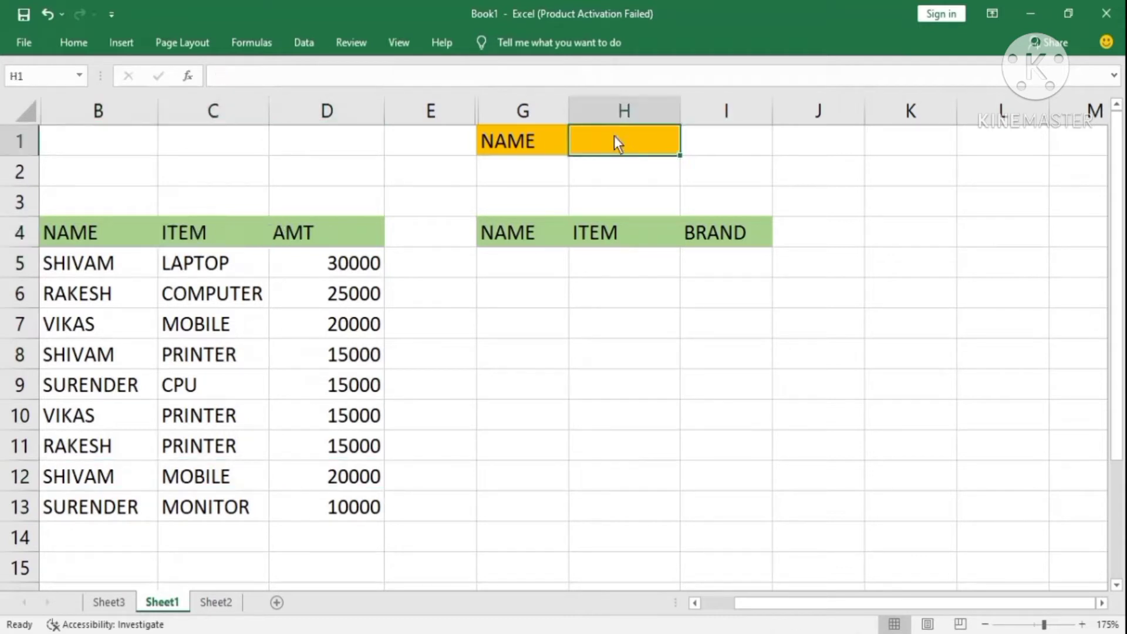
pyautogui.write('SHIV')
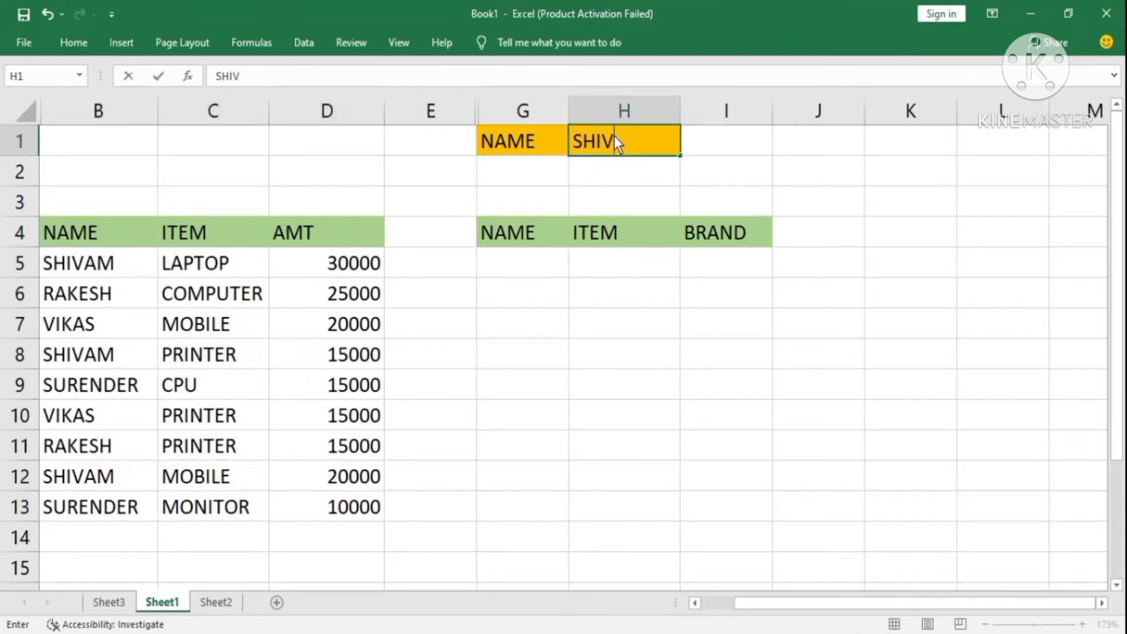
pyautogui.write('AM')
pyautogui.press('Return')
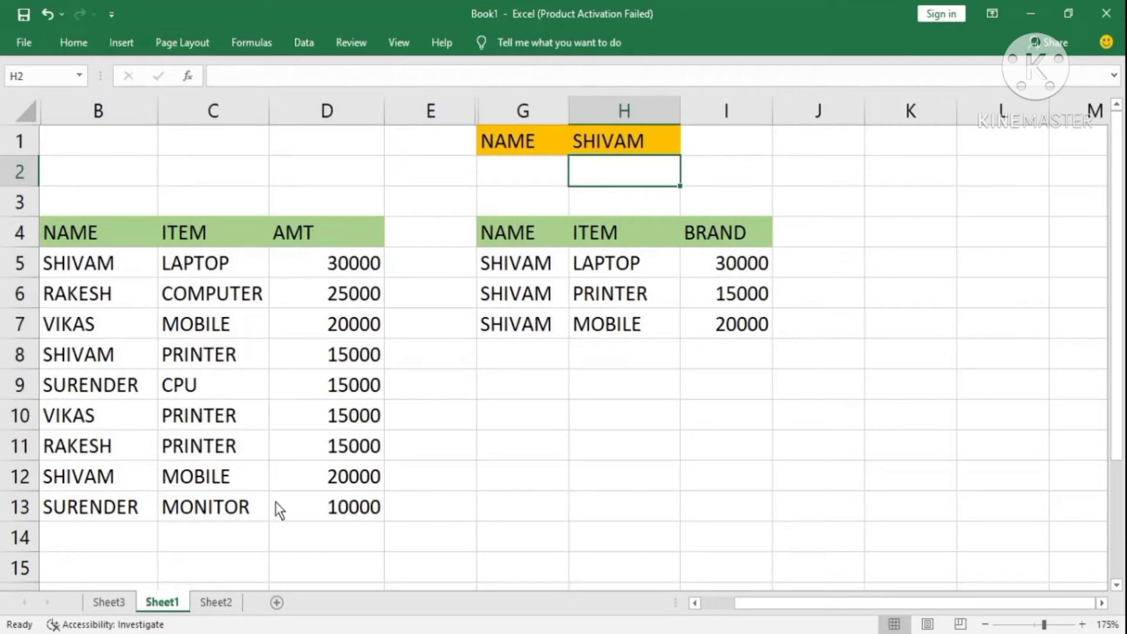
# Step: Replace the lookup value in H1 with the name from B7
pyautogui.click(154, 416)
pyautogui.click(144, 387)
pyautogui.click(631, 144)
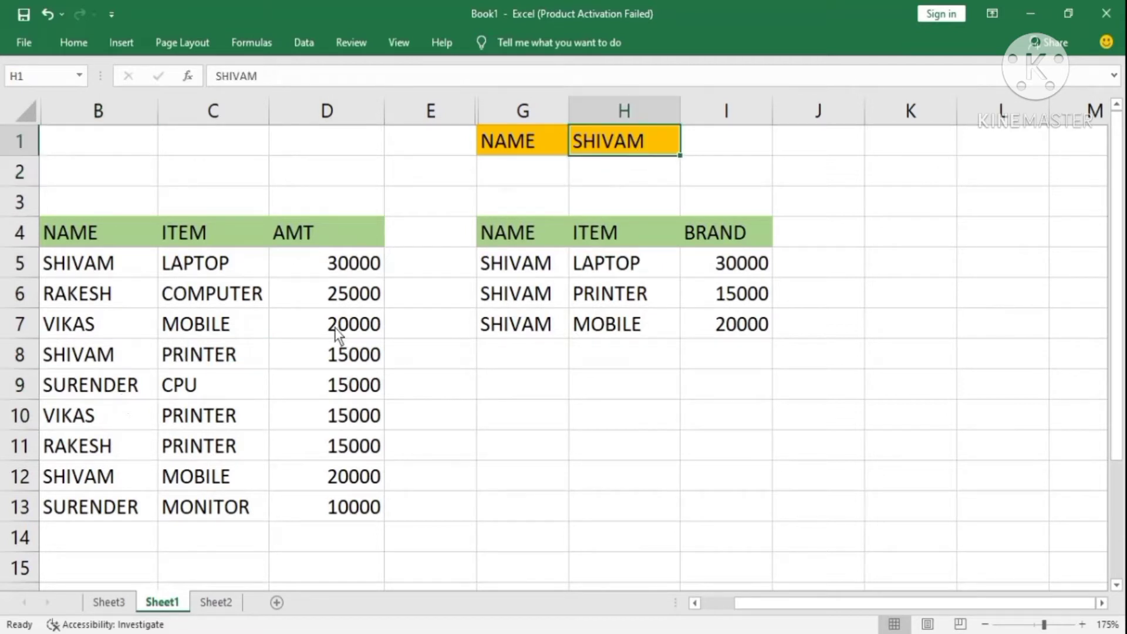
pyautogui.write('VIKAS')
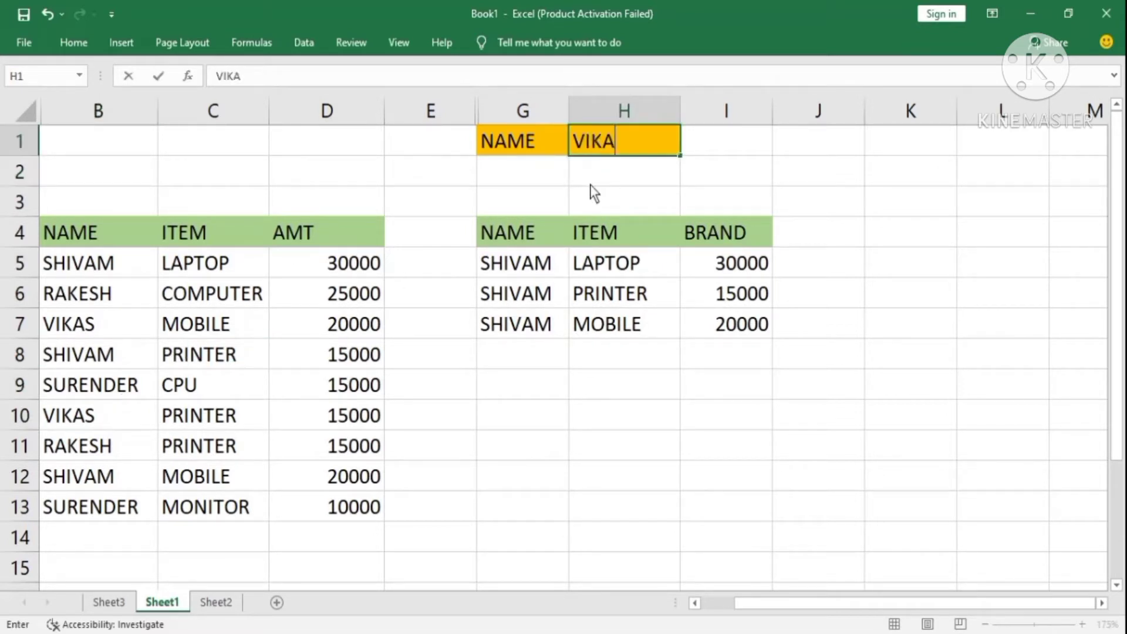
pyautogui.press('Return')
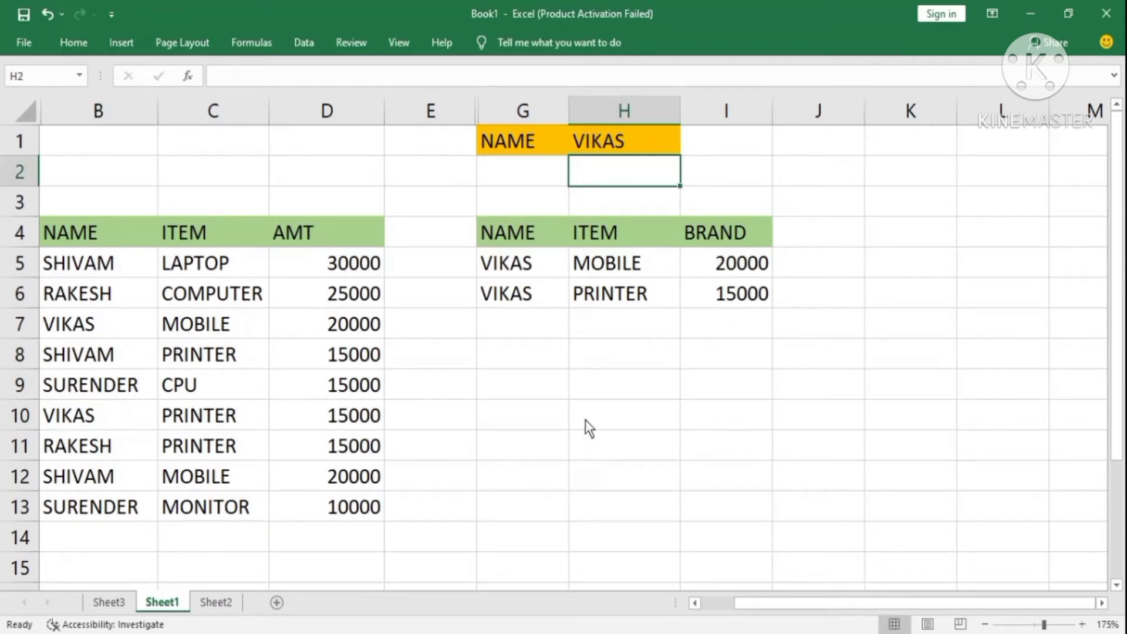
# Step: Compare the headers and rows of the extracted results table with the source table in B4:D13
pyautogui.click(781, 273)
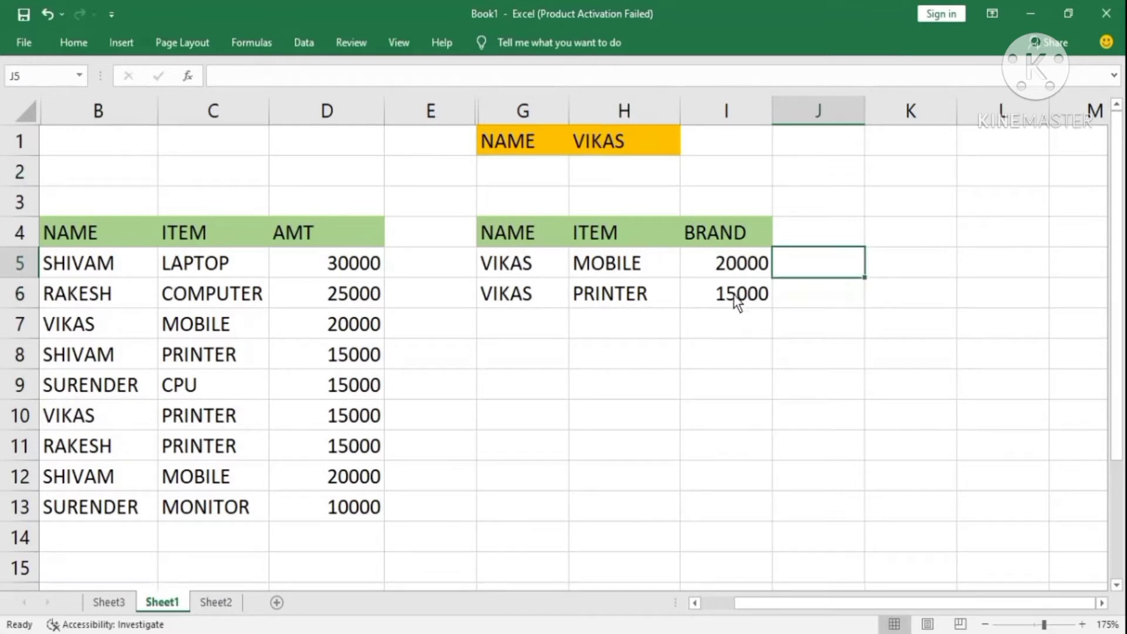
pyautogui.click(740, 239)
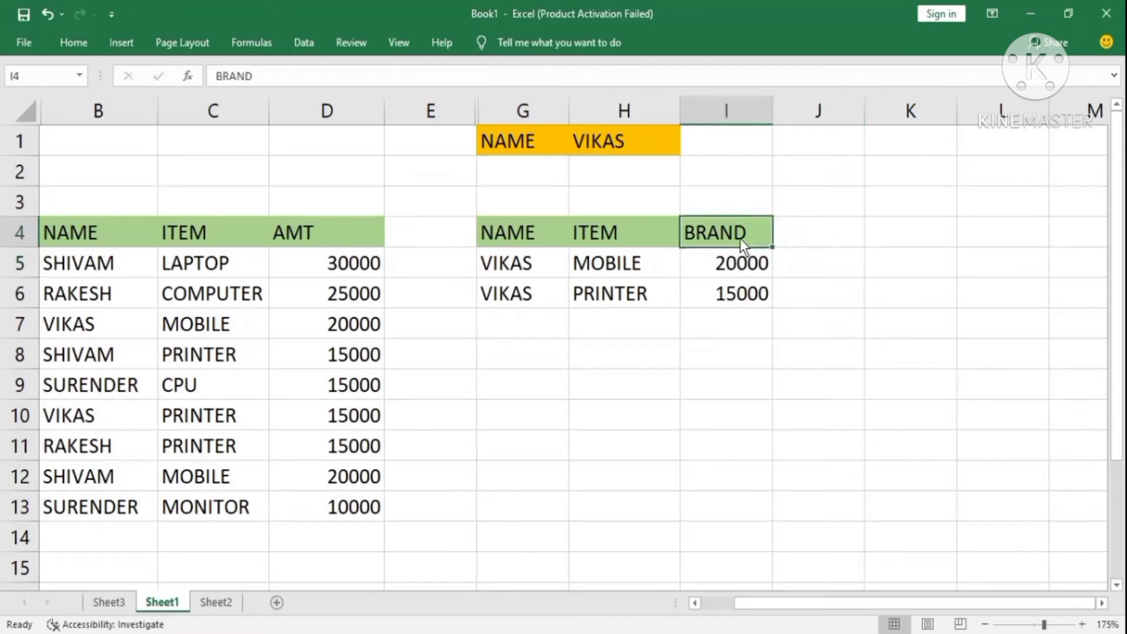
pyautogui.click(614, 223)
pyautogui.click(481, 242)
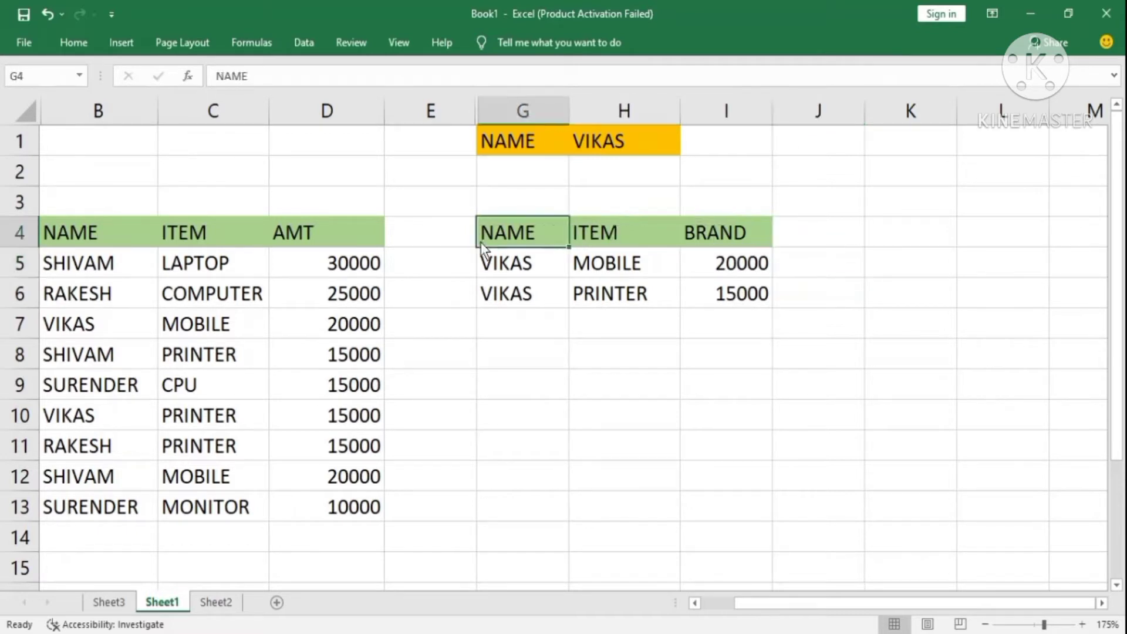
pyautogui.moveTo(88, 355); pyautogui.dragTo(292, 349)
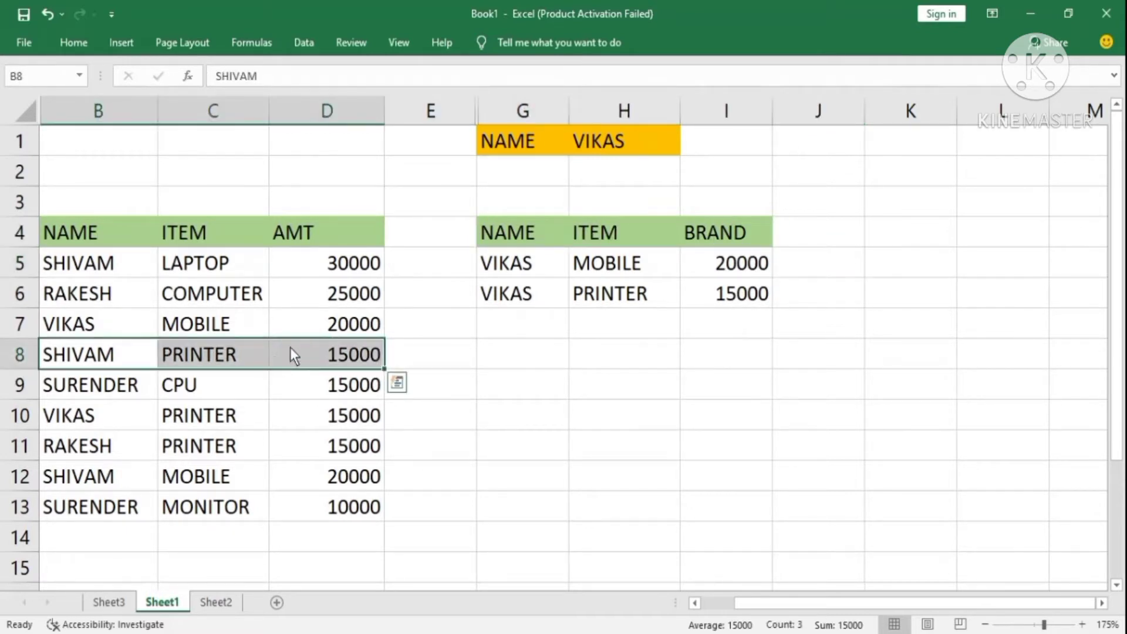
pyautogui.moveTo(113, 239); pyautogui.dragTo(328, 505)
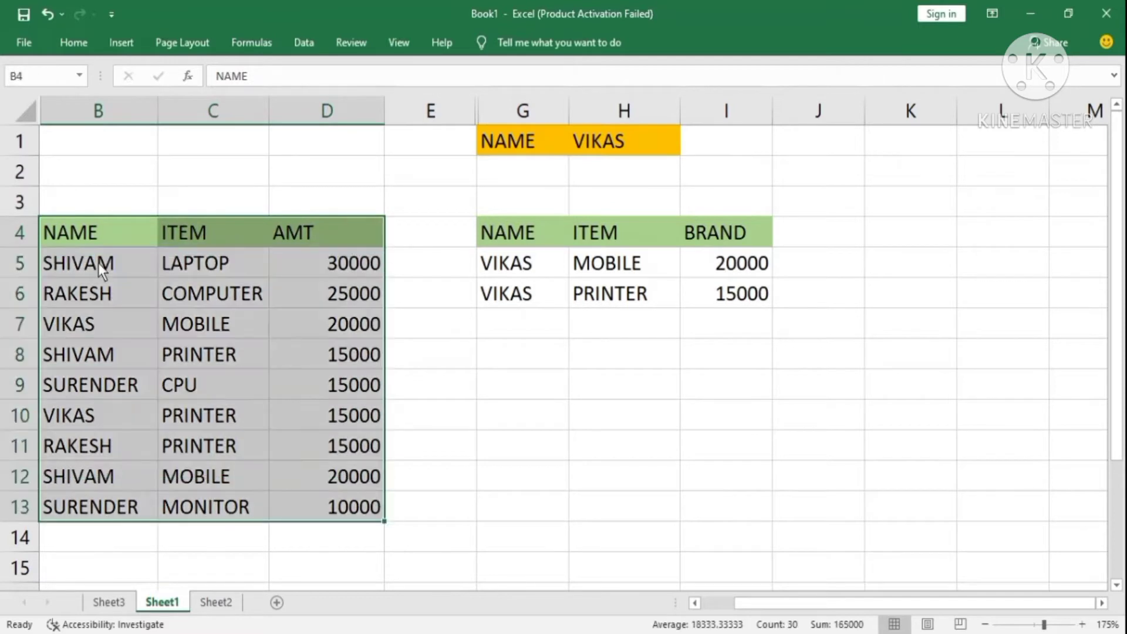
pyautogui.moveTo(101, 263); pyautogui.dragTo(328, 264)
pyautogui.moveTo(119, 353); pyautogui.dragTo(329, 355)
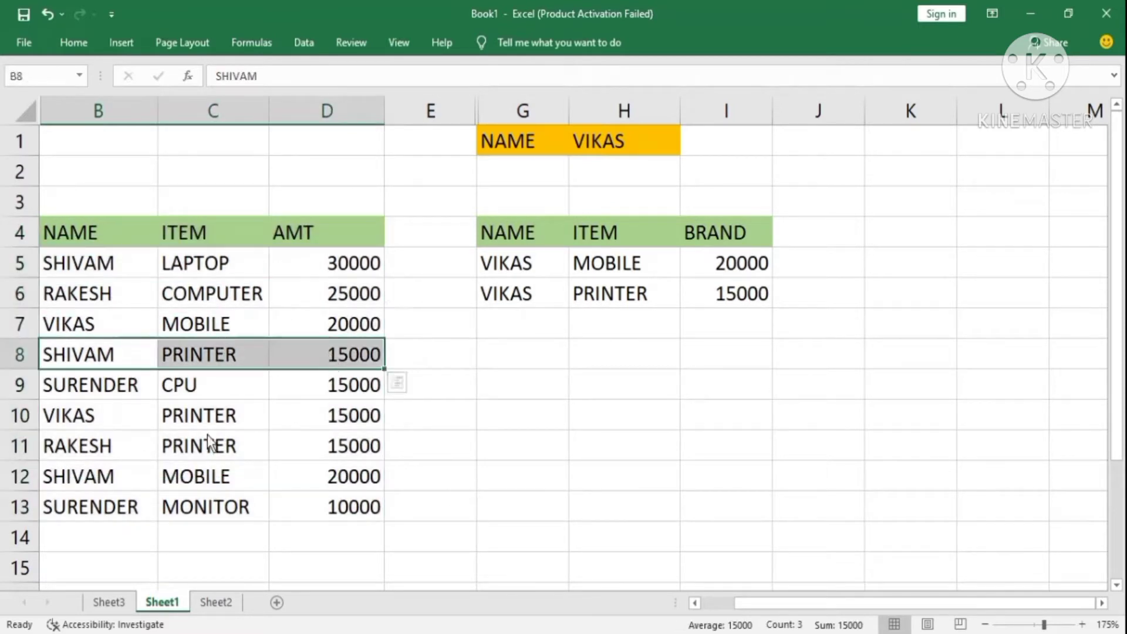
pyautogui.moveTo(117, 483); pyautogui.dragTo(304, 478)
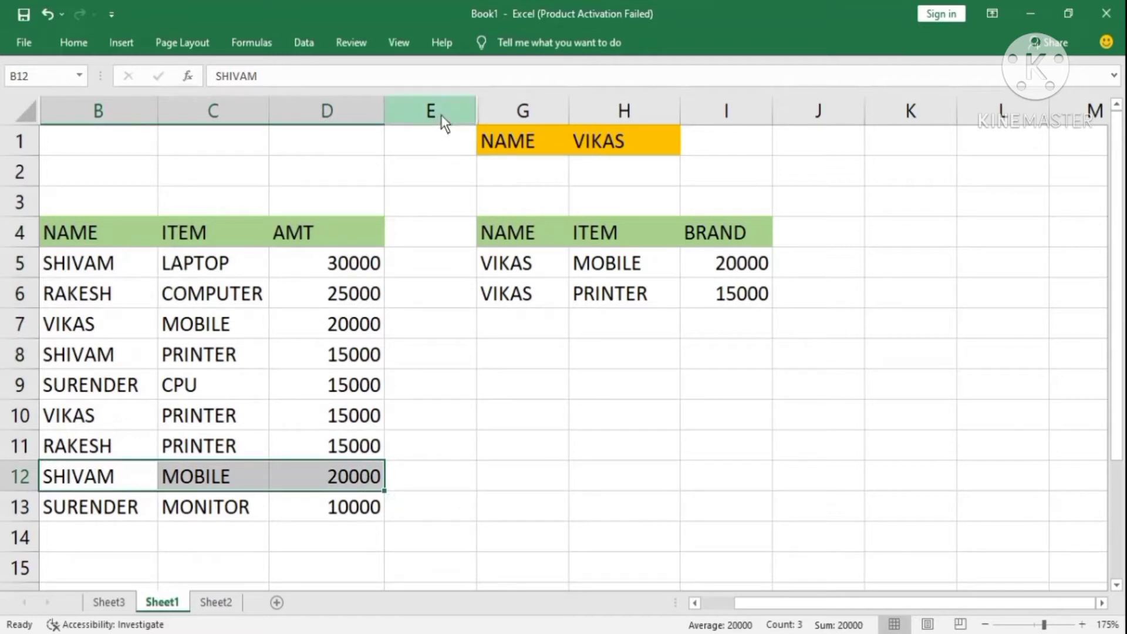
pyautogui.click(445, 315)
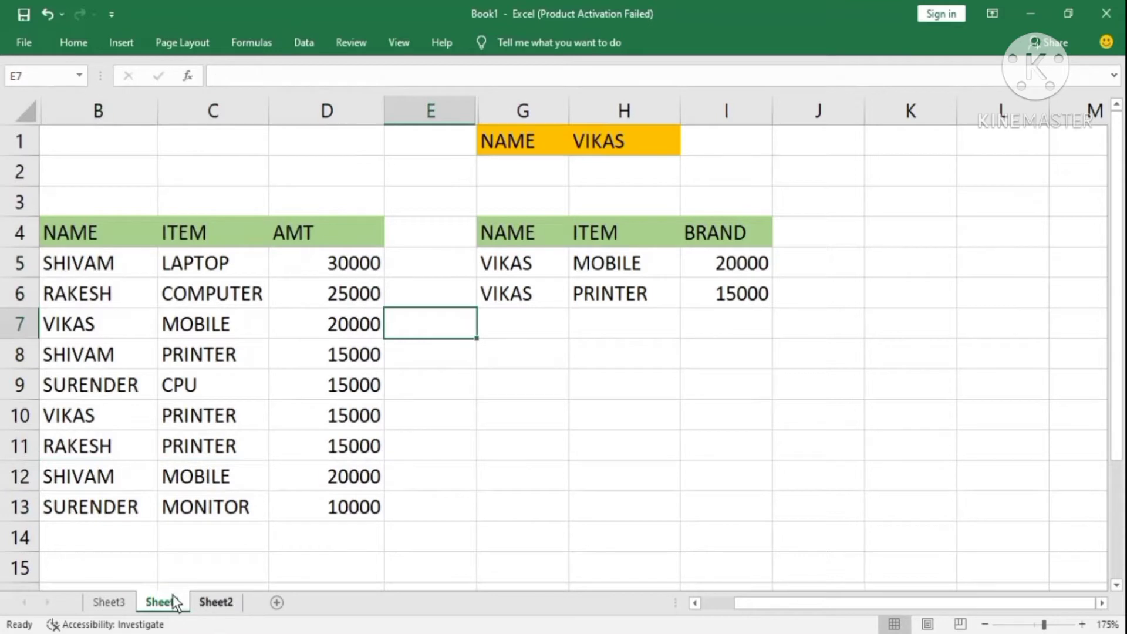
# Step: View the topic title on Sheet3 and return to Sheet1
pyautogui.click(100, 600)
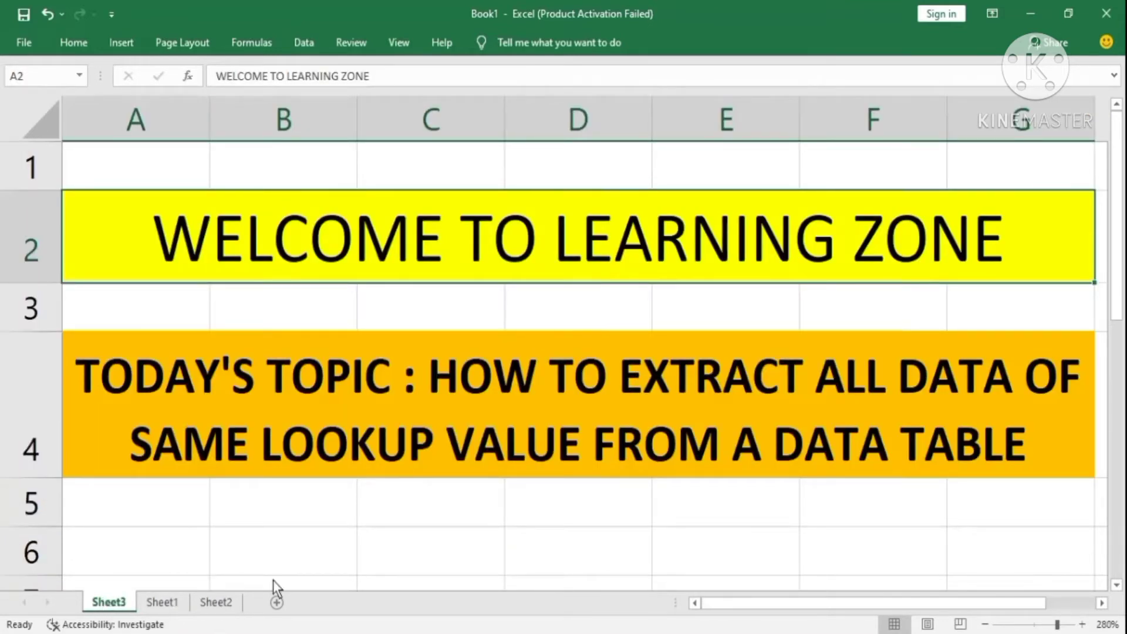
pyautogui.click(378, 556)
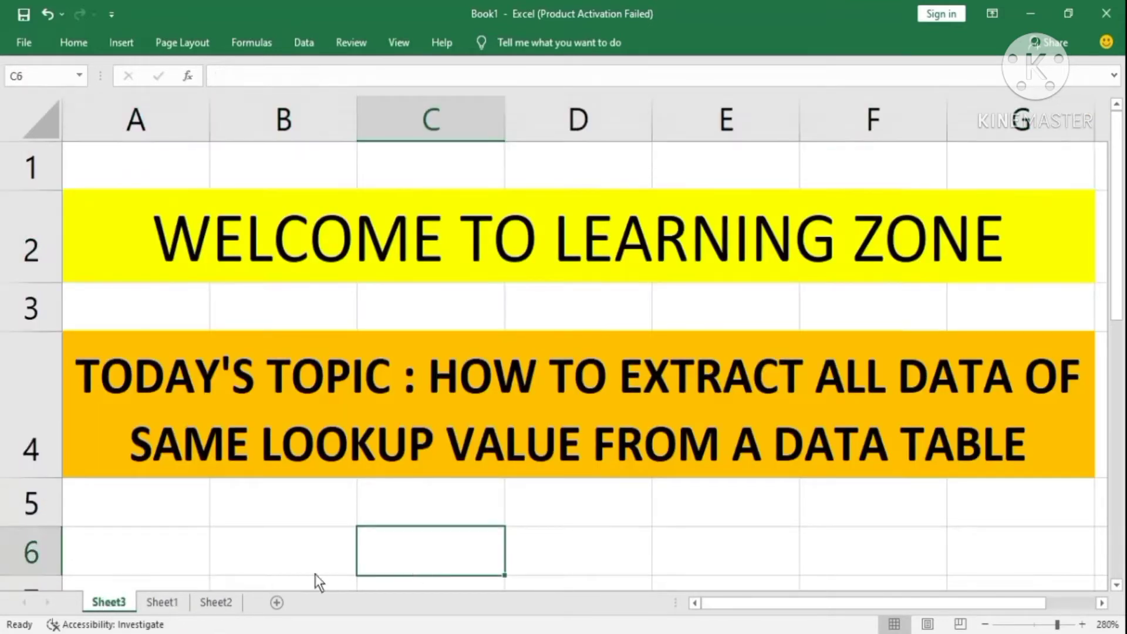
pyautogui.click(162, 601)
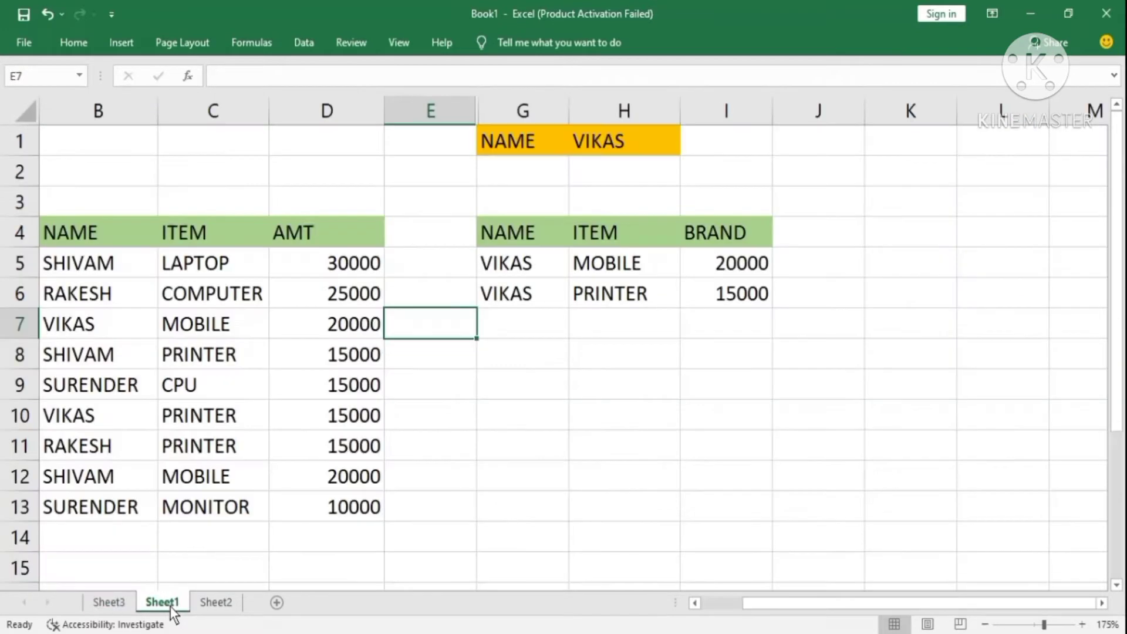
pyautogui.click(411, 205)
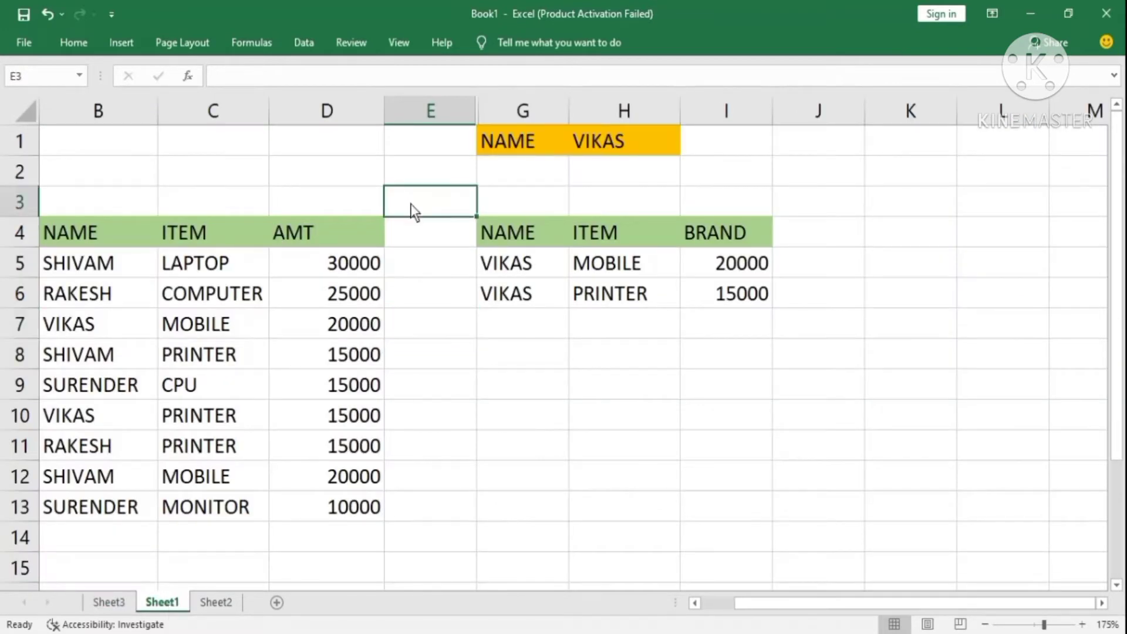
# Step: Switch to Sheet2 and go to the empty results table below the NAME, ITEM and BRAND headers
pyautogui.click(216, 603)
pyautogui.click(468, 414)
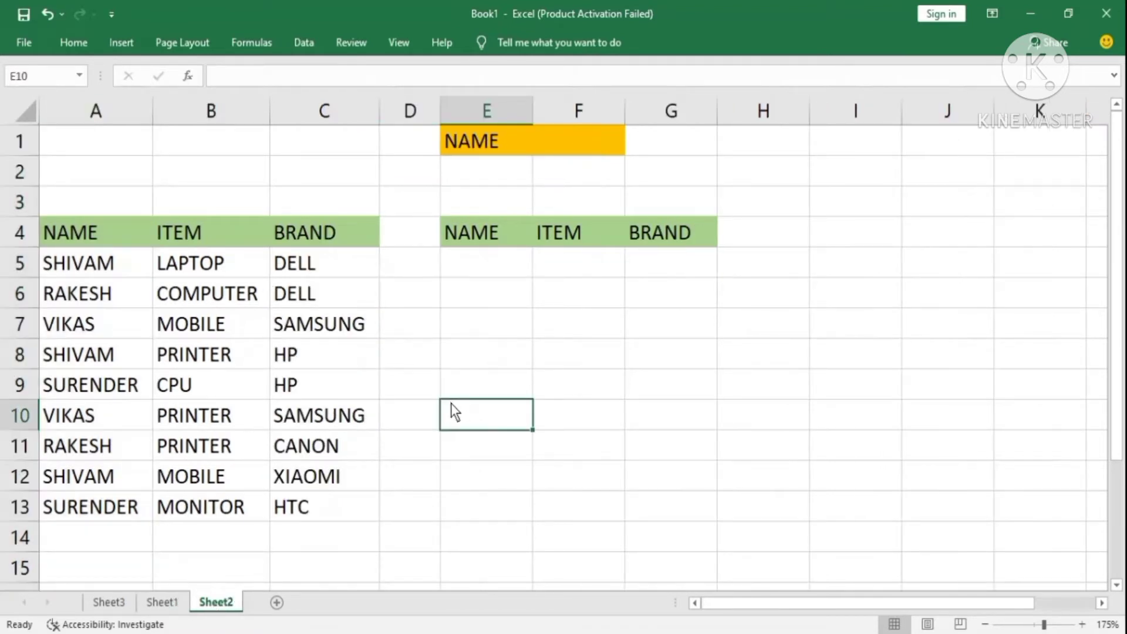
pyautogui.click(459, 276)
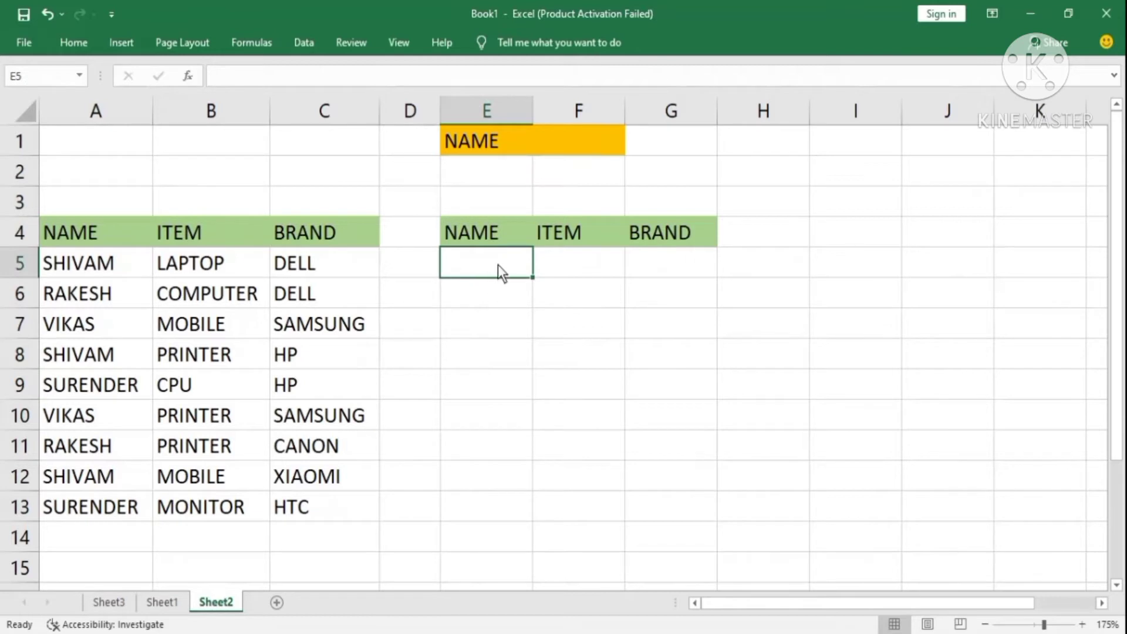
pyautogui.click(585, 269)
# Step: Enter the name from A5 as the lookup value in cell F1 of Sheet2
pyautogui.click(576, 151)
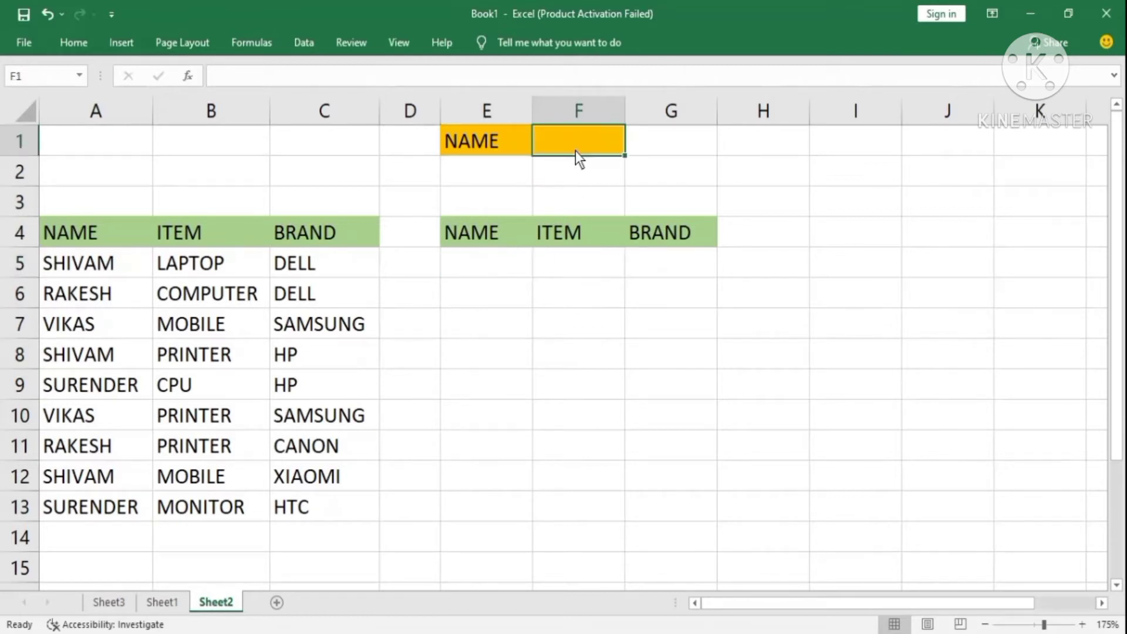
pyautogui.write('SHIVM')
pyautogui.press('BackSpace')
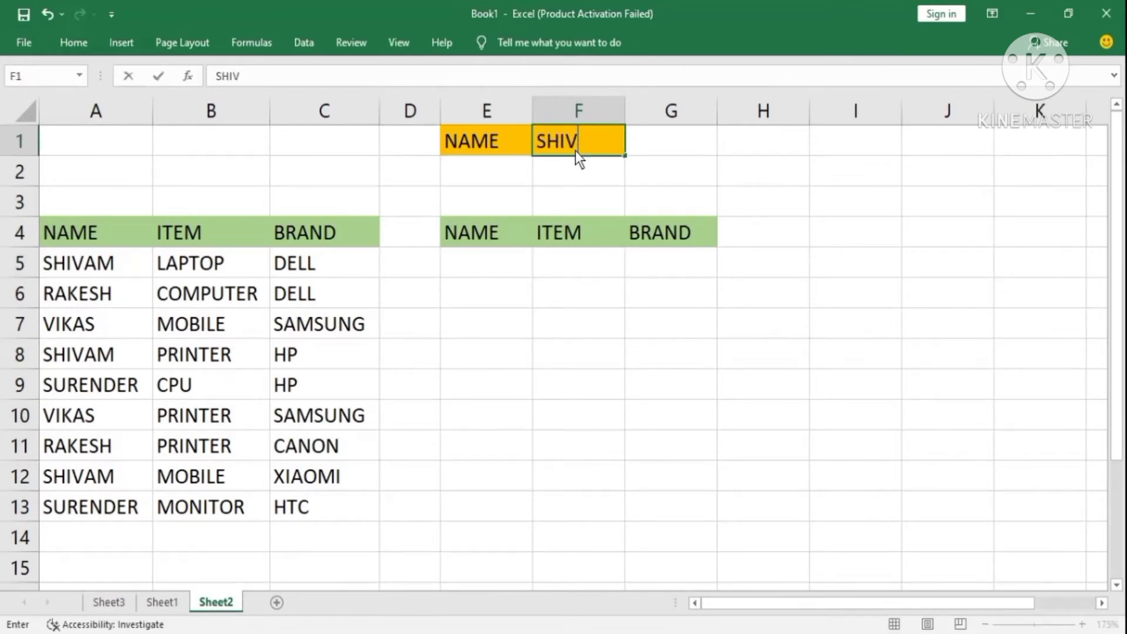
pyautogui.write('AM')
pyautogui.press('Return')
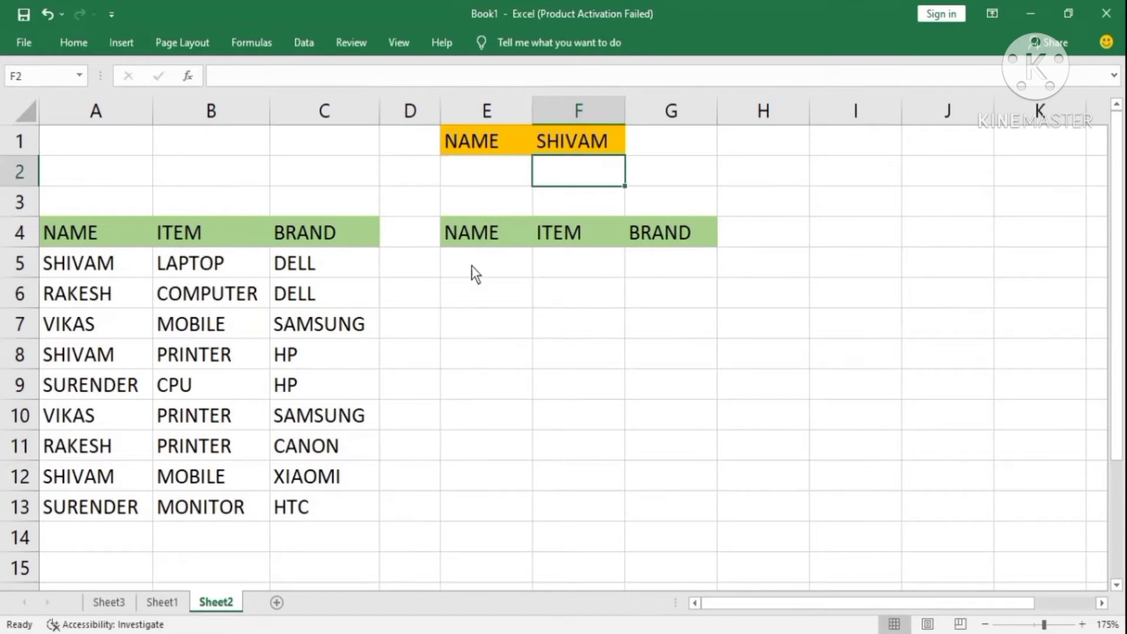
# Step: Clear the lookup name from cell F1
pyautogui.click(774, 172)
pyautogui.press('Up')
pyautogui.press('Left')
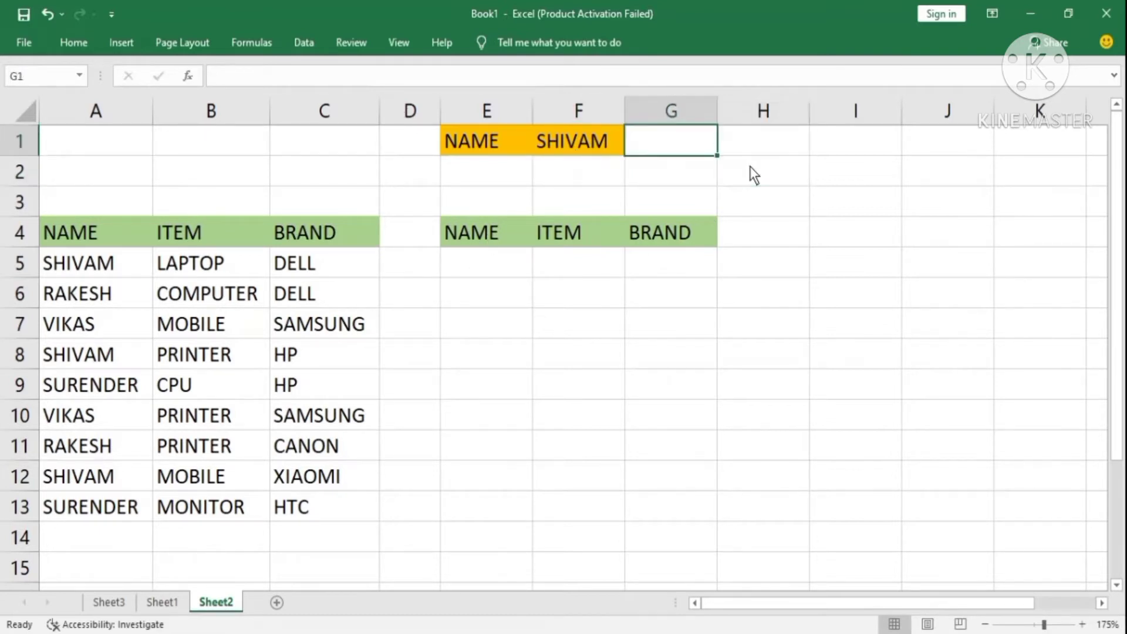
pyautogui.press('Left')
pyautogui.press('Delete')
pyautogui.press('Left')
pyautogui.press('Left')
pyautogui.press('Left')
pyautogui.press('Left')
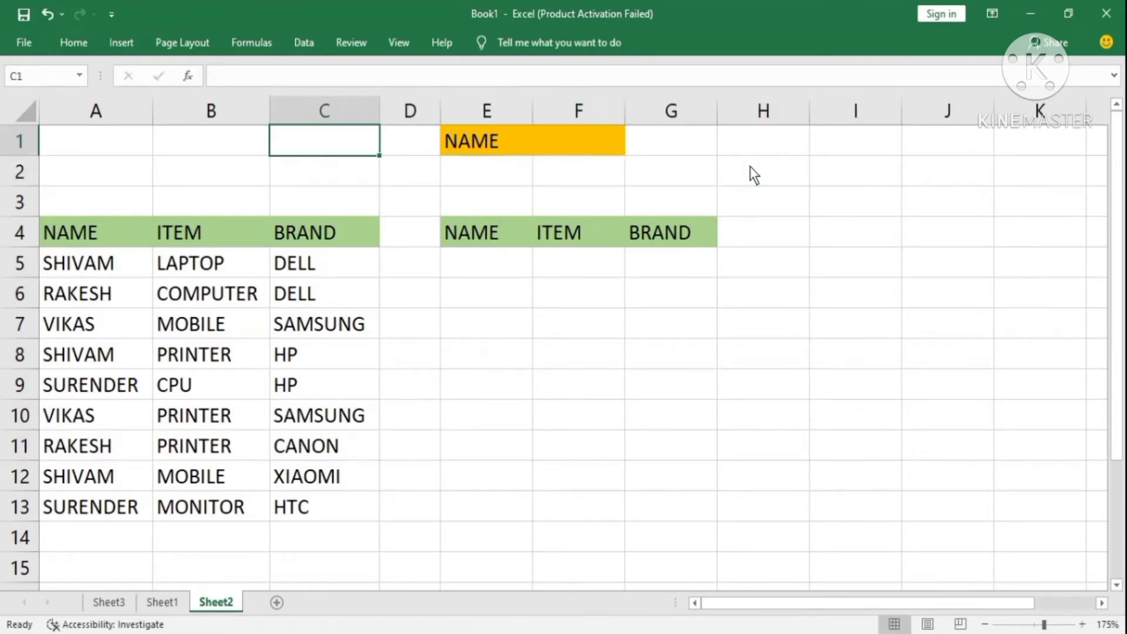
# Step: Examine the Sheet2 source table A4:C13 and the repeated entries in its NAME column
pyautogui.moveTo(118, 239); pyautogui.dragTo(299, 508)
pyautogui.click(469, 335)
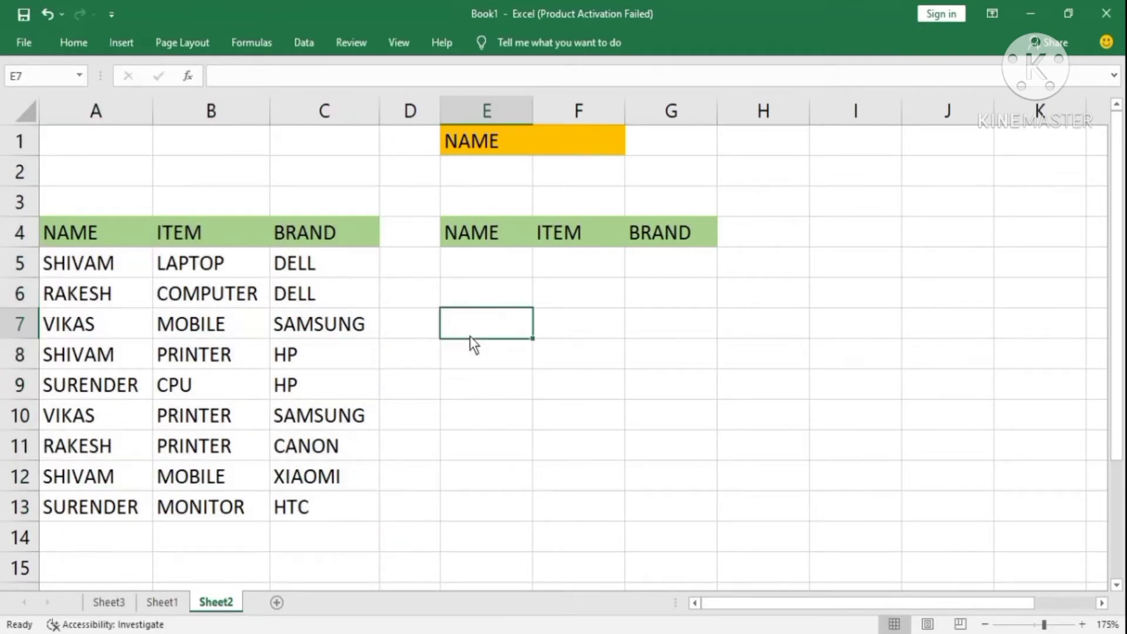
pyautogui.click(108, 267)
pyautogui.click(114, 234)
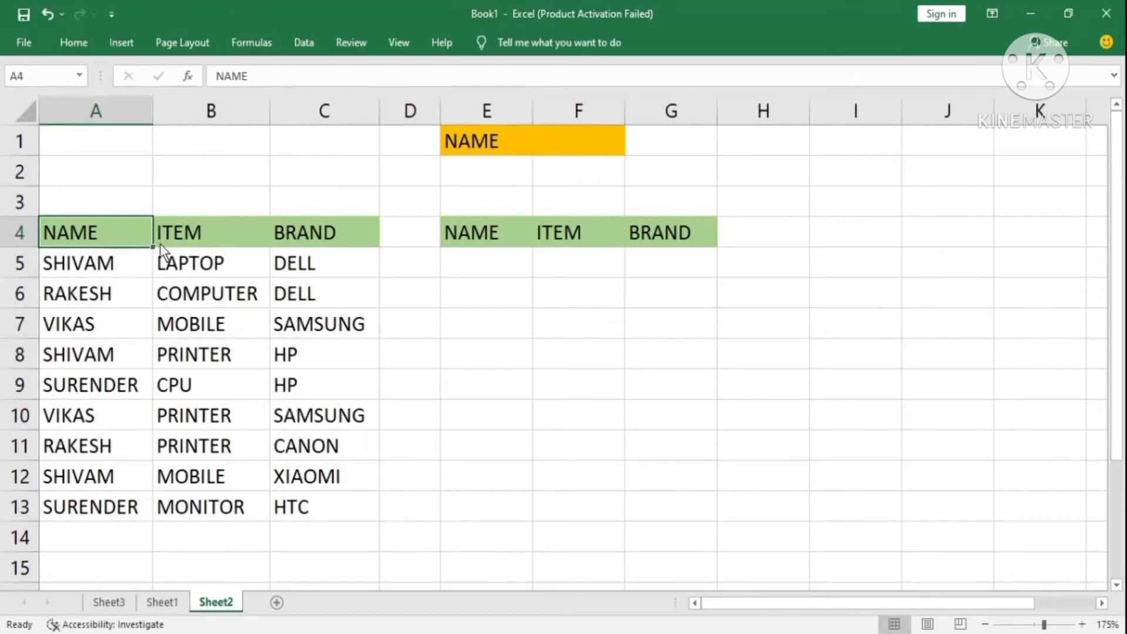
pyautogui.click(148, 259)
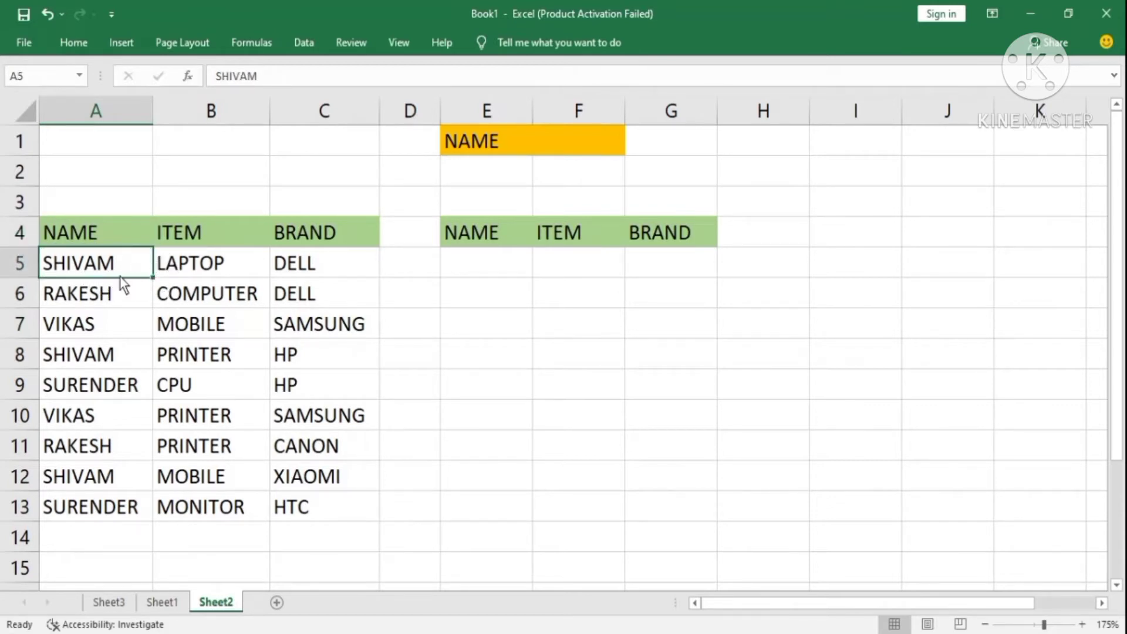
pyautogui.click(120, 475)
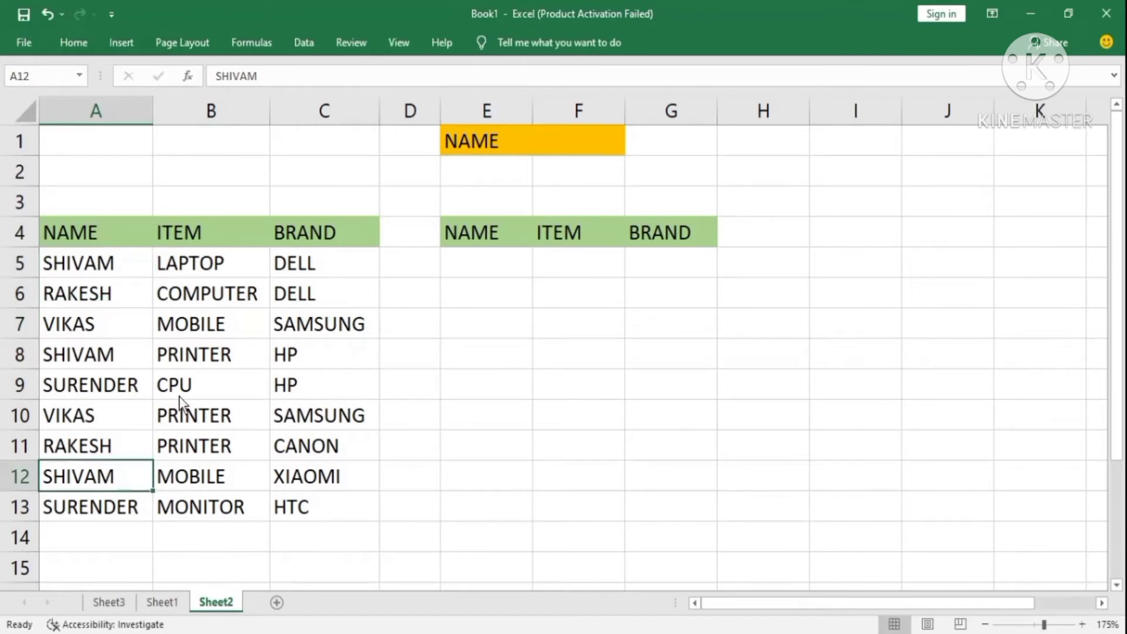
# Step: Compare the rows A5, A8 and A12 that share one name with their entries in the ITEM column
pyautogui.click(91, 266)
pyautogui.click(104, 360)
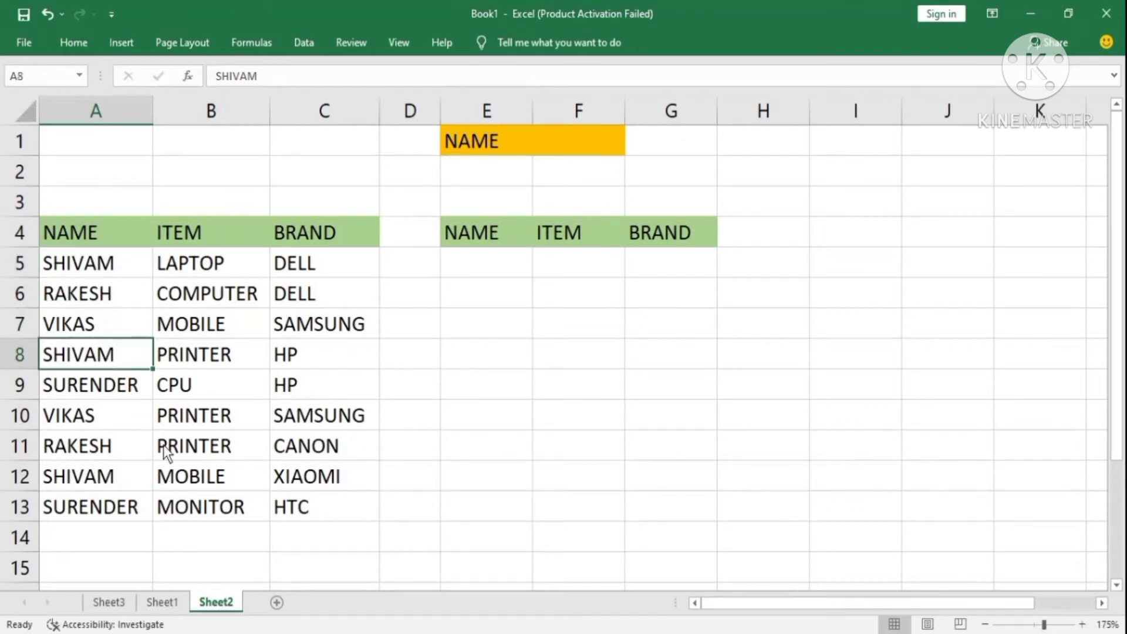
pyautogui.click(125, 469)
pyautogui.click(107, 267)
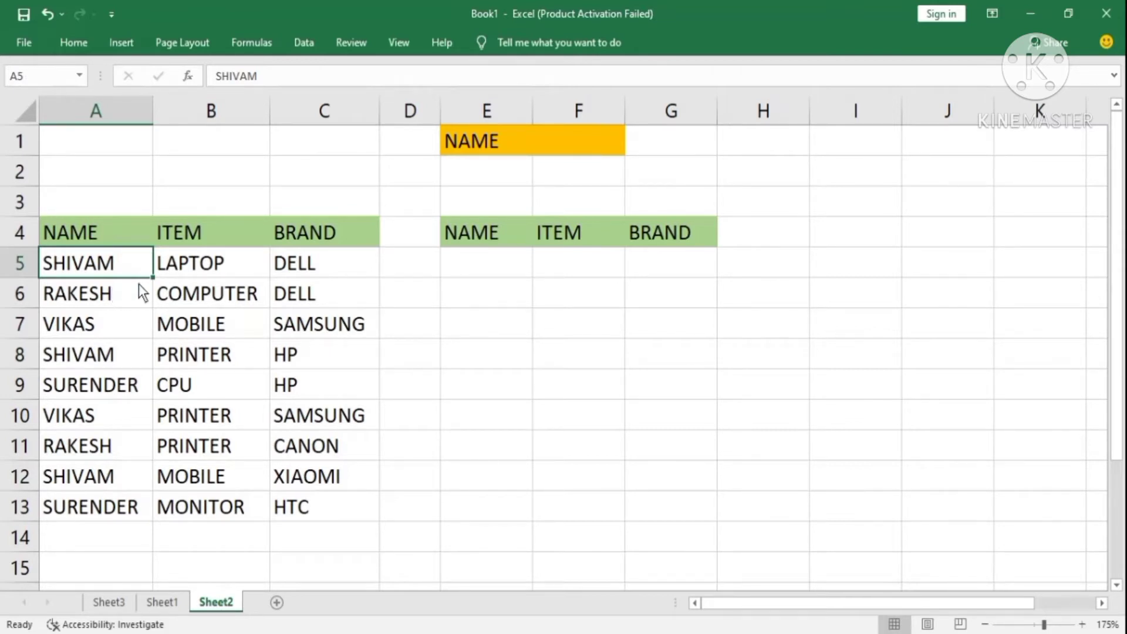
pyautogui.click(164, 267)
pyautogui.click(132, 266)
pyautogui.click(87, 358)
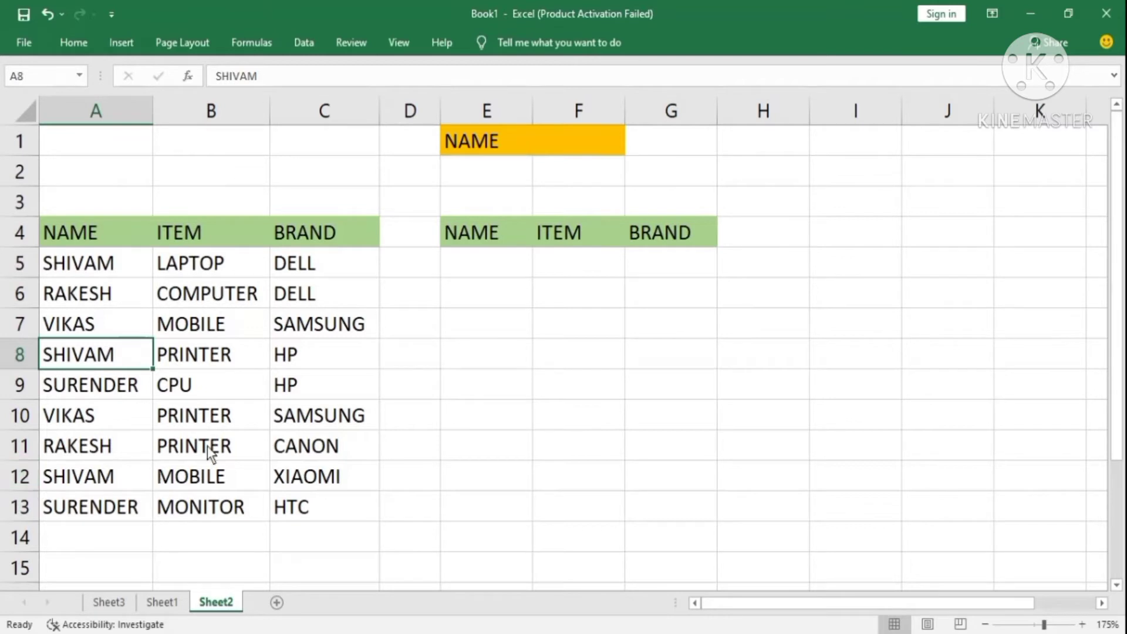
pyautogui.click(167, 288)
pyautogui.click(178, 273)
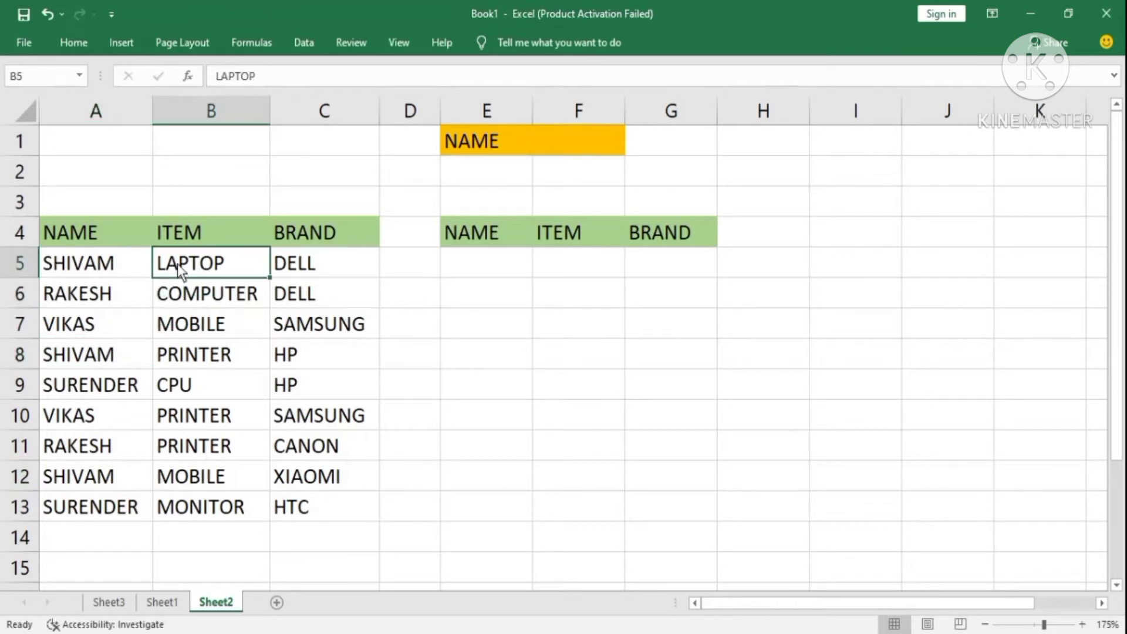
# Step: Insert a new blank column before the NAME column of the source table
pyautogui.click(113, 114)
pyautogui.click(216, 265)
pyautogui.click(94, 122)
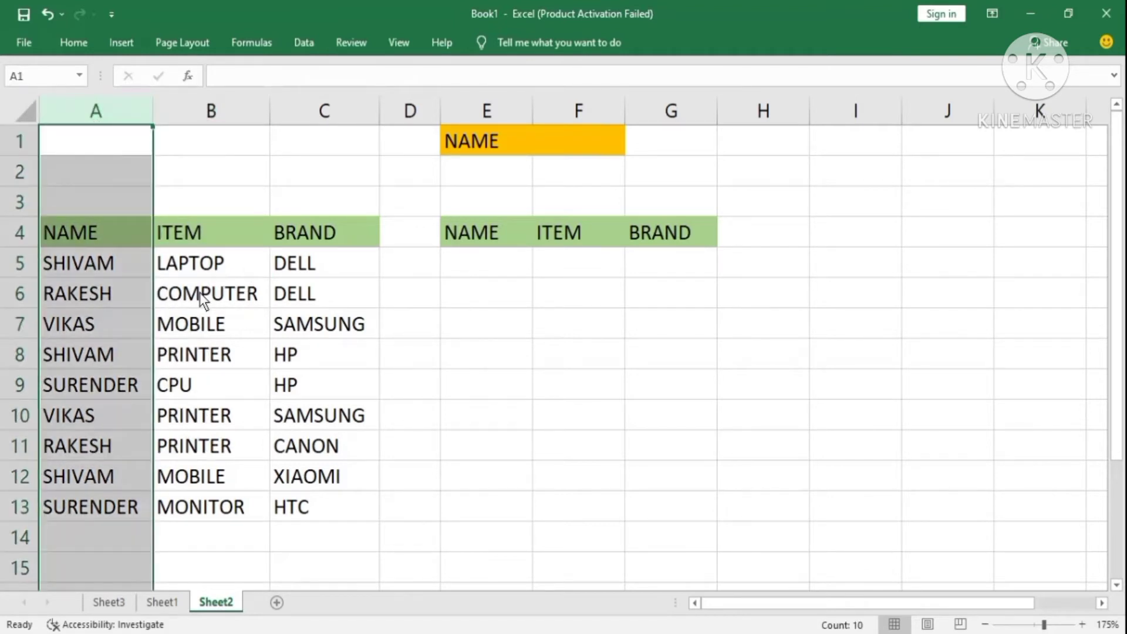
pyautogui.hotkey('ctrl', 'shift', '+')
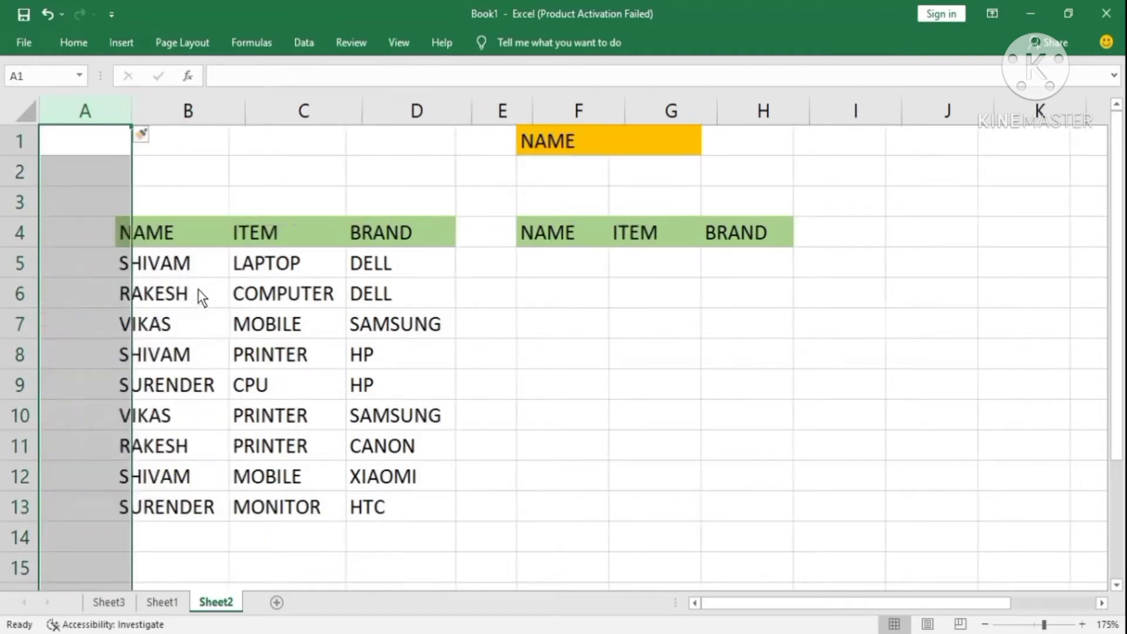
# Step: Copy the NAME header into A4, replace its text with SUPPORTING, and widen column A to about three times its width
pyautogui.click(202, 242)
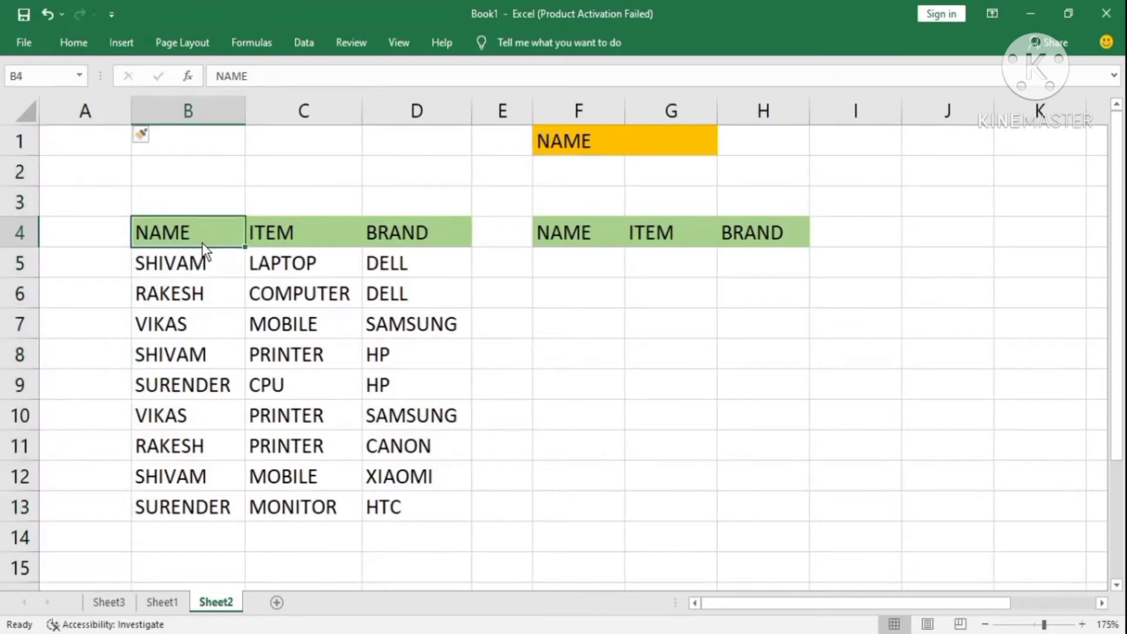
pyautogui.hotkey('ctrl', 'c')
pyautogui.press('Left')
pyautogui.press('Return')
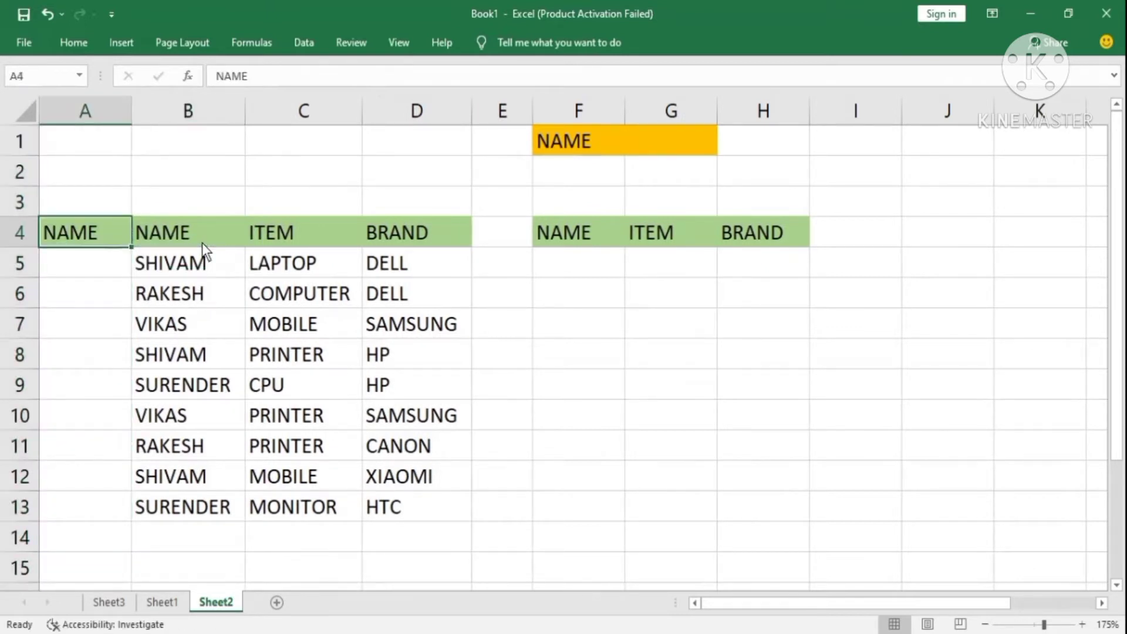
pyautogui.write('SUPPORTI')
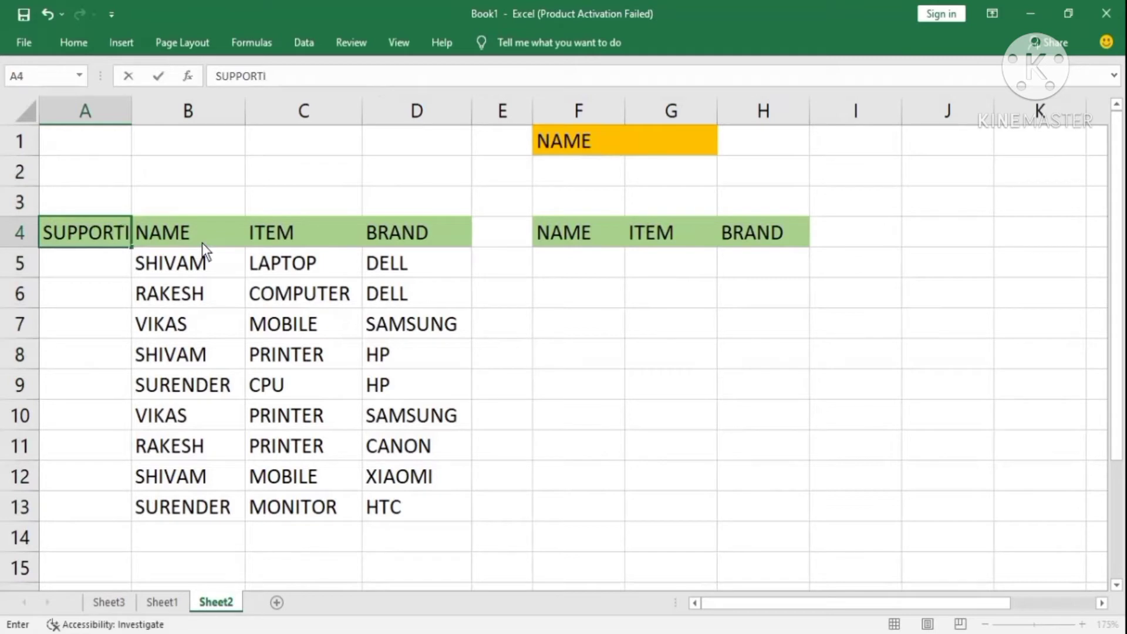
pyautogui.write('NG')
pyautogui.press('Return')
pyautogui.moveTo(131, 112); pyautogui.dragTo(408, 108)
# Step: Begin a COUNTIF formula in cell A5 under the SUPPORTING header
pyautogui.click(463, 276)
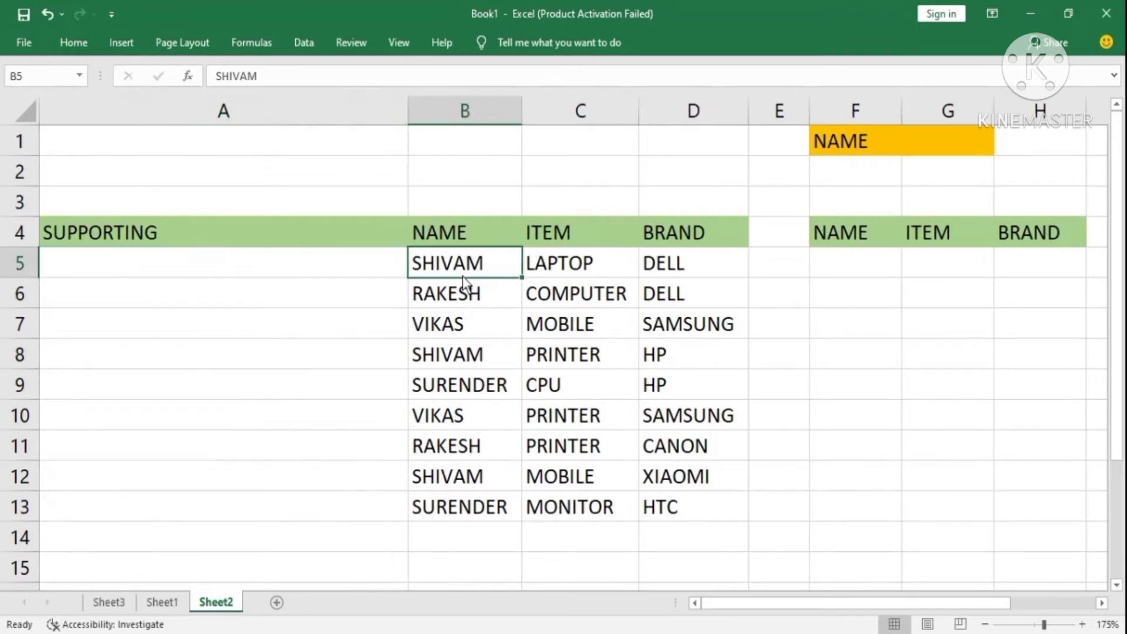
pyautogui.press('Left')
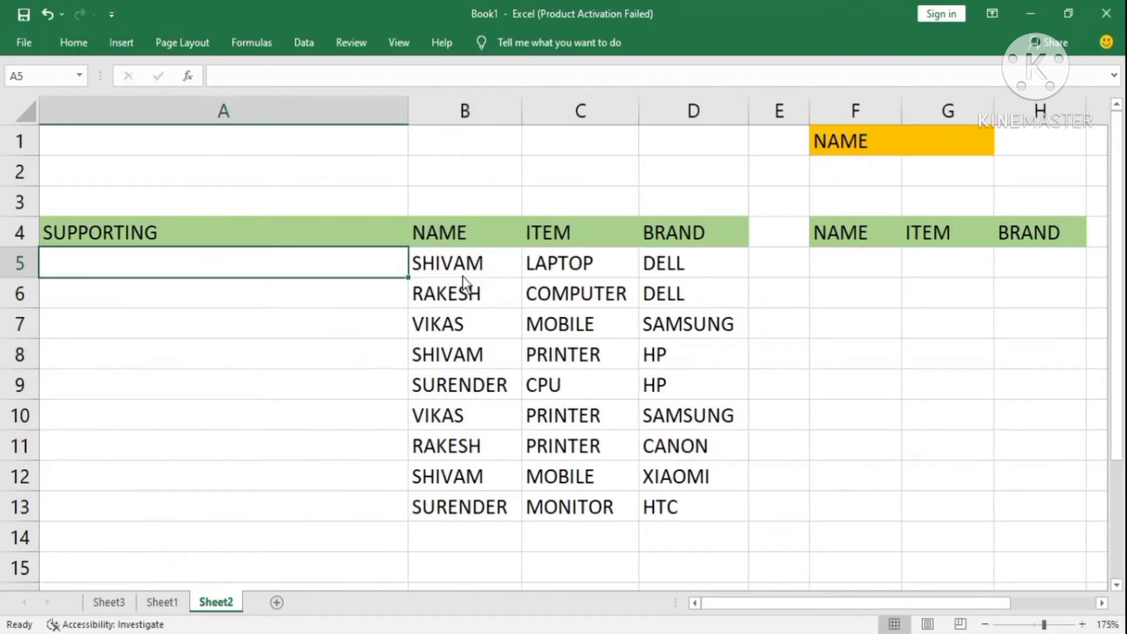
pyautogui.write('=COU')
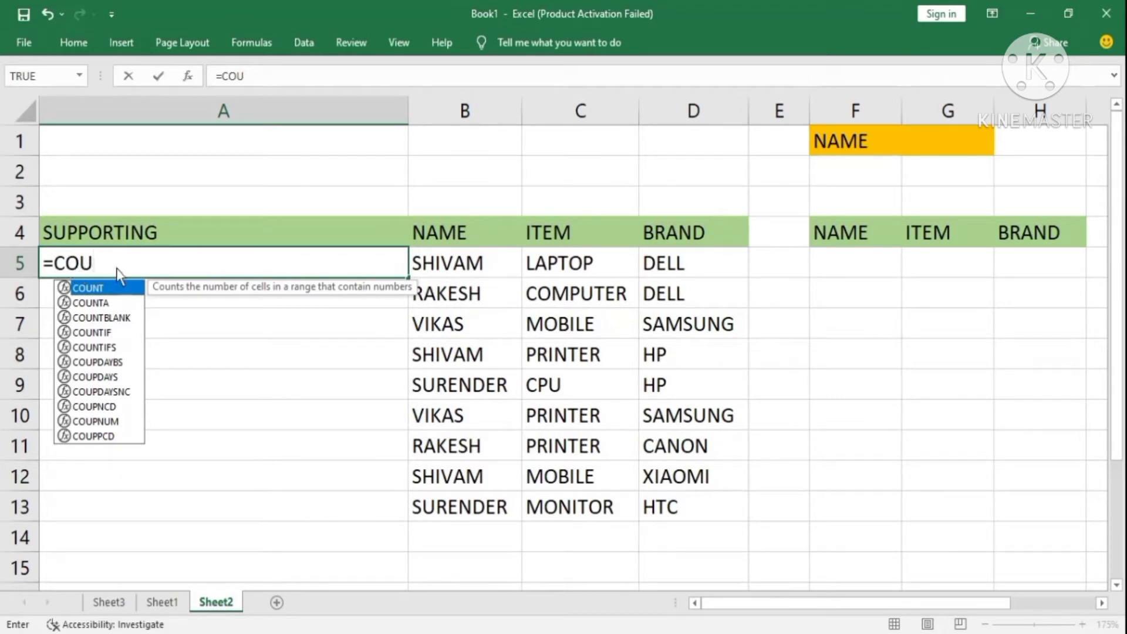
pyautogui.press('Down')
pyautogui.press('Down')
pyautogui.press('Down')
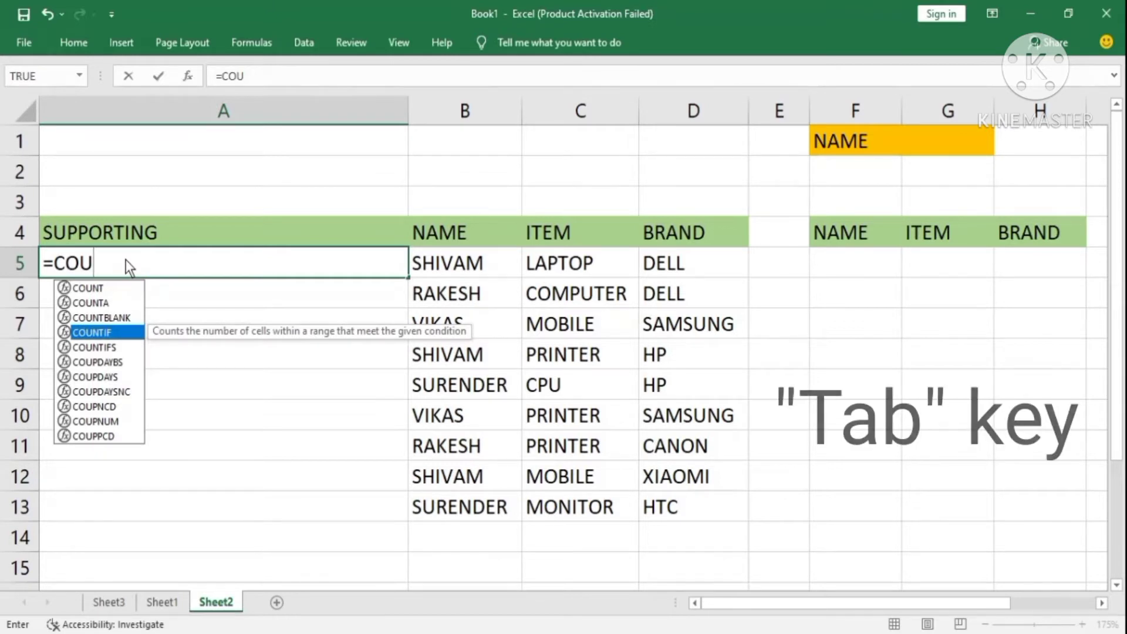
pyautogui.press('Tab')
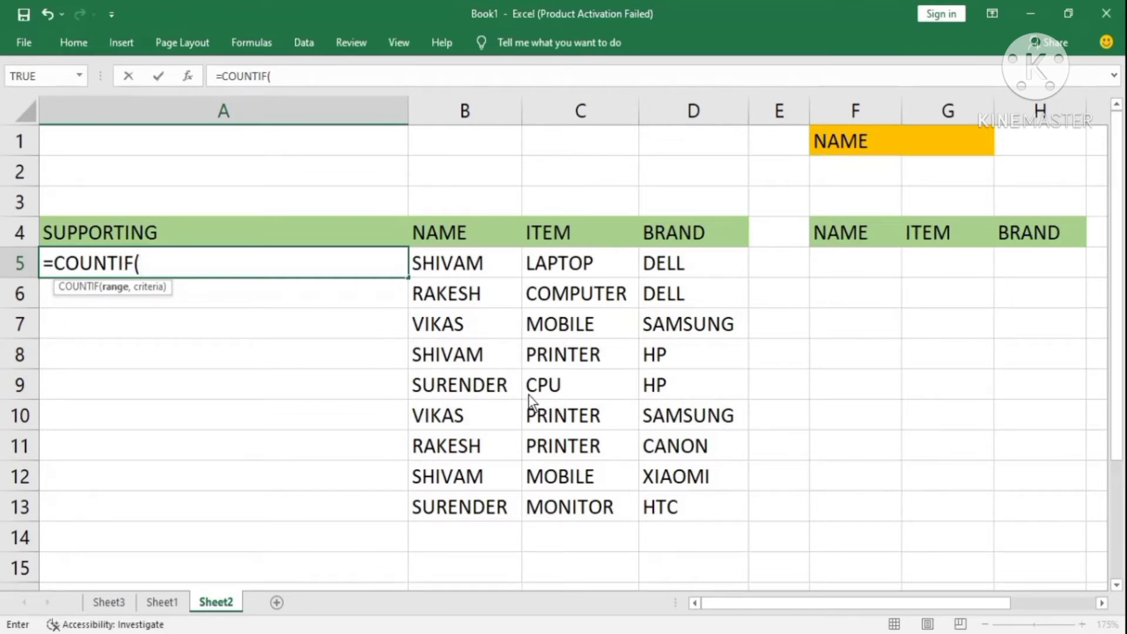
# Step: Give the COUNTIF formula in A5 the range B5:B5 and the criterion B5
pyautogui.click(490, 267)
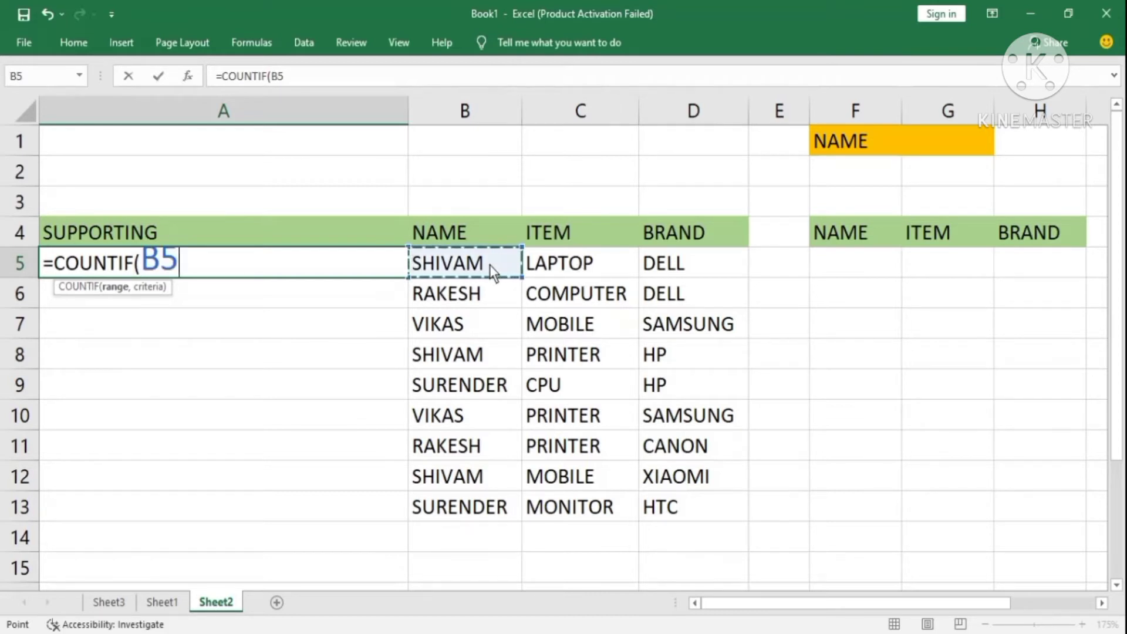
pyautogui.write(':')
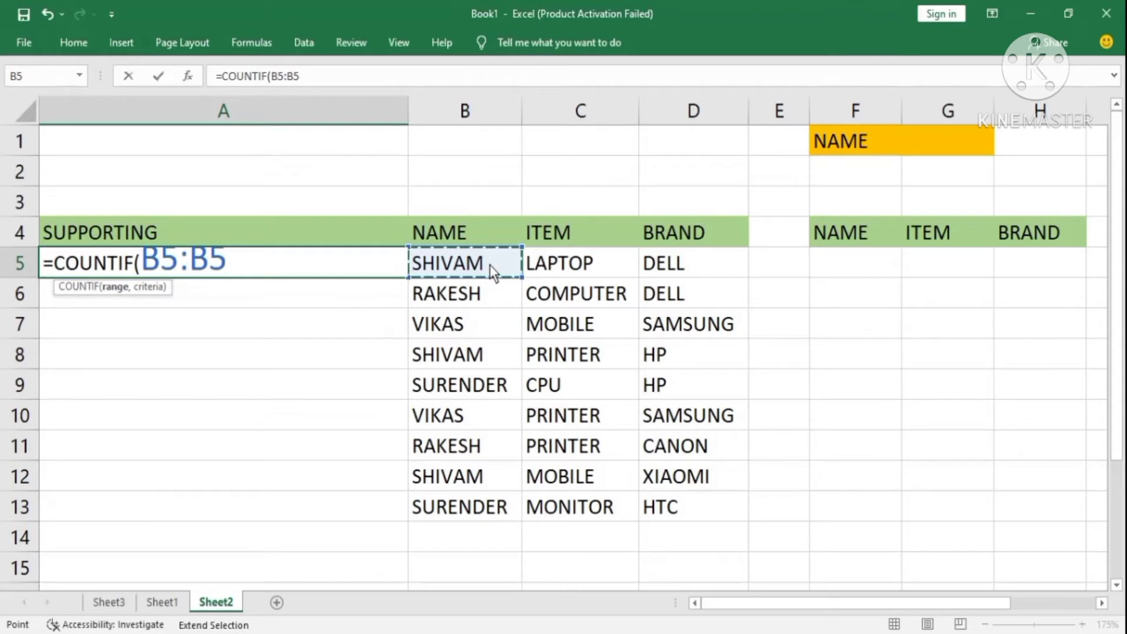
pyautogui.press('BackSpace')
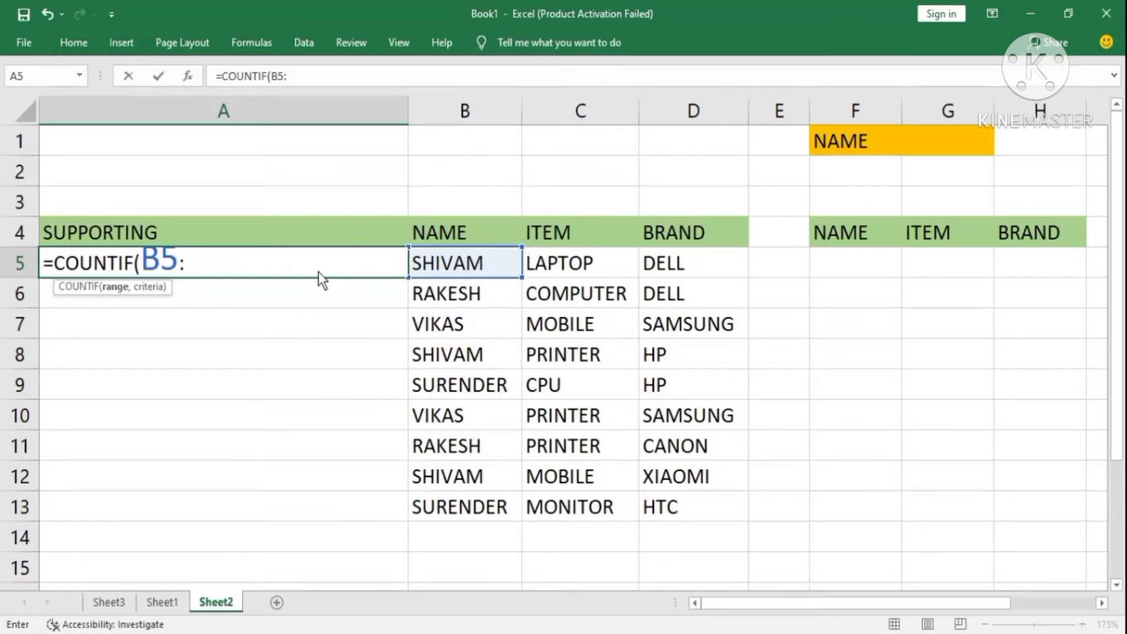
pyautogui.click(490, 269)
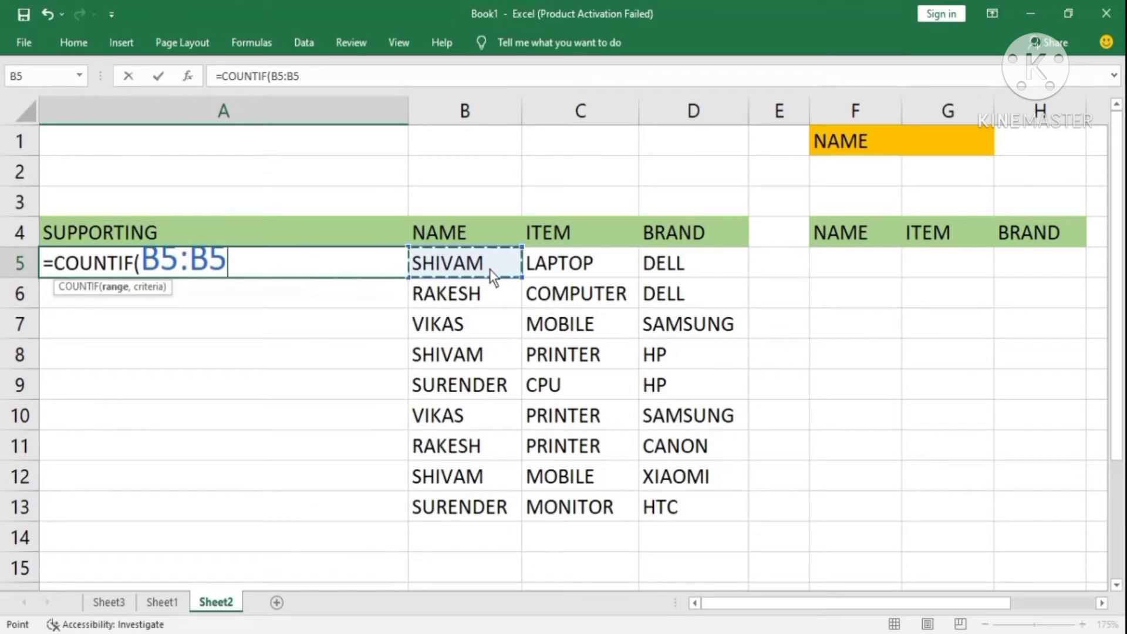
pyautogui.write(',')
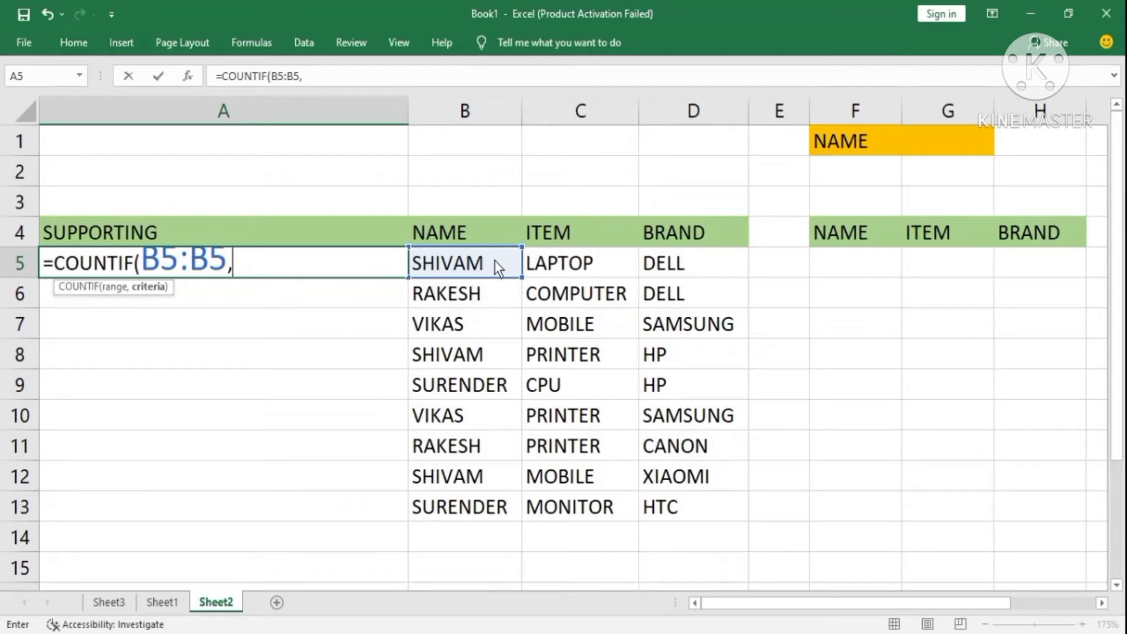
pyautogui.click(450, 270)
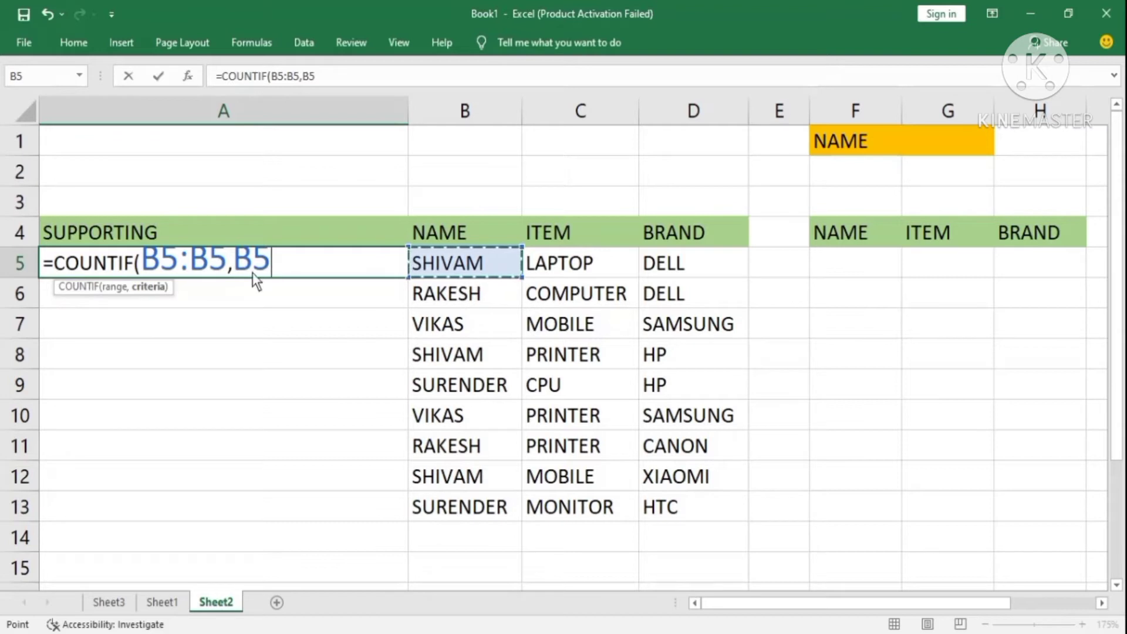
# Step: Make the range's starting reference absolute and enter the formula in A5 as =COUNTIF($B$5:B5,B5)
pyautogui.click(159, 264)
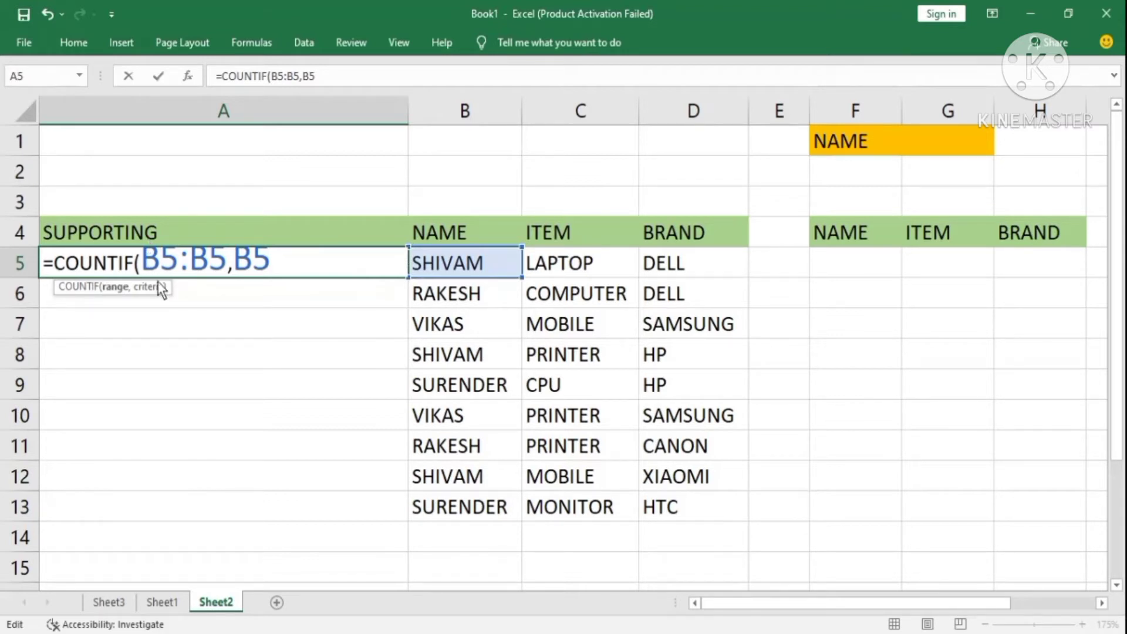
pyautogui.press('F4')
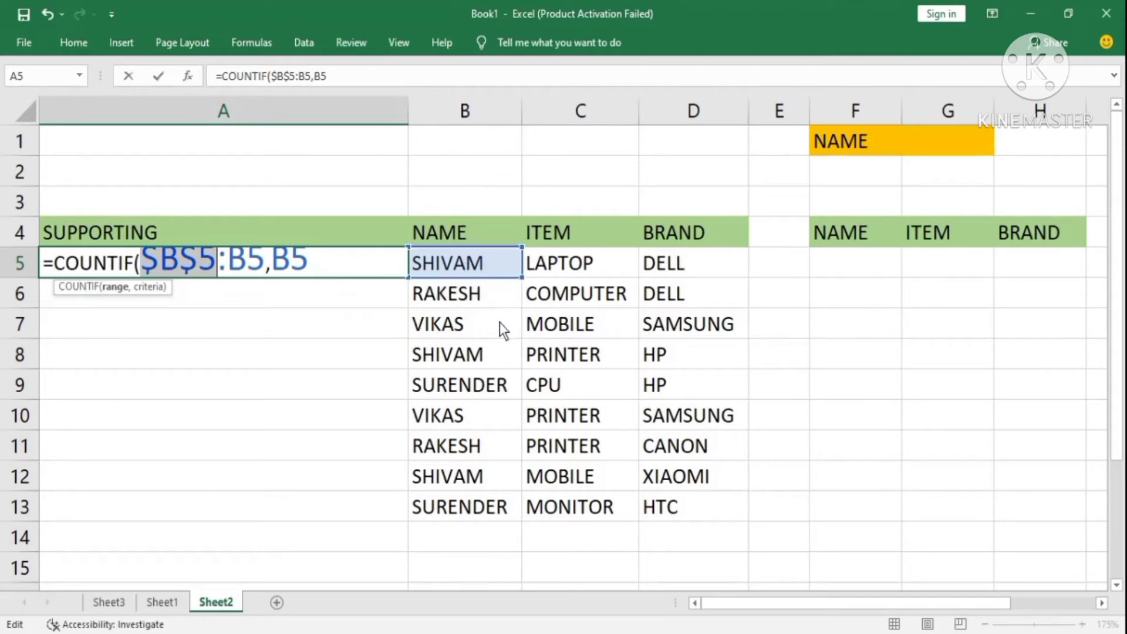
pyautogui.press('Return')
# Step: Fill the COUNTIF formula from A5 down through A13
pyautogui.click(201, 261)
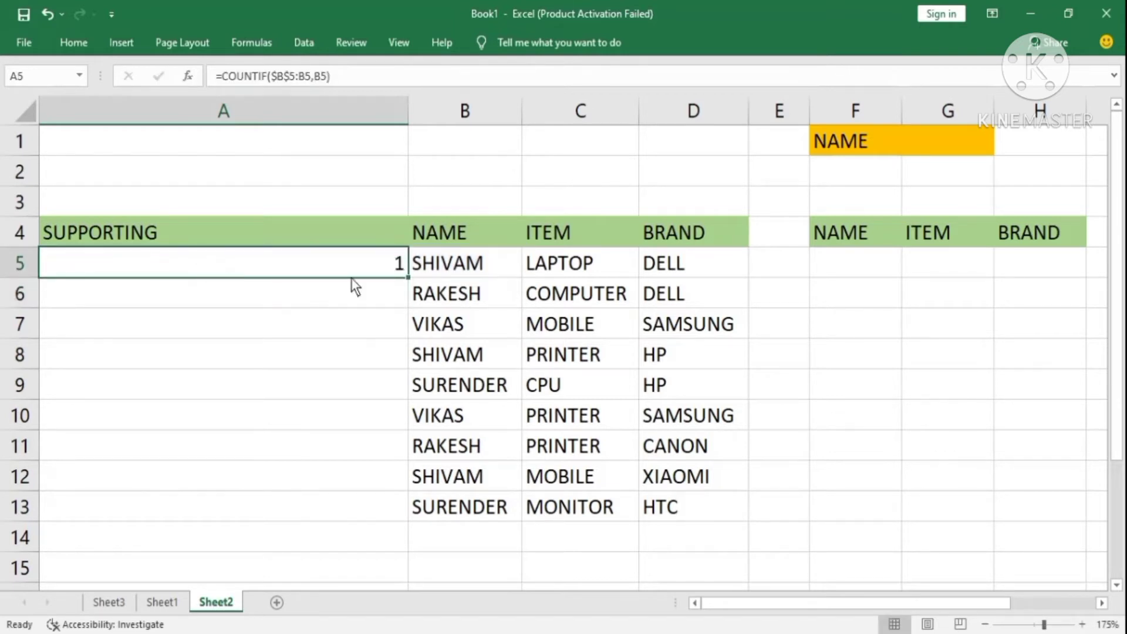
pyautogui.click(449, 271)
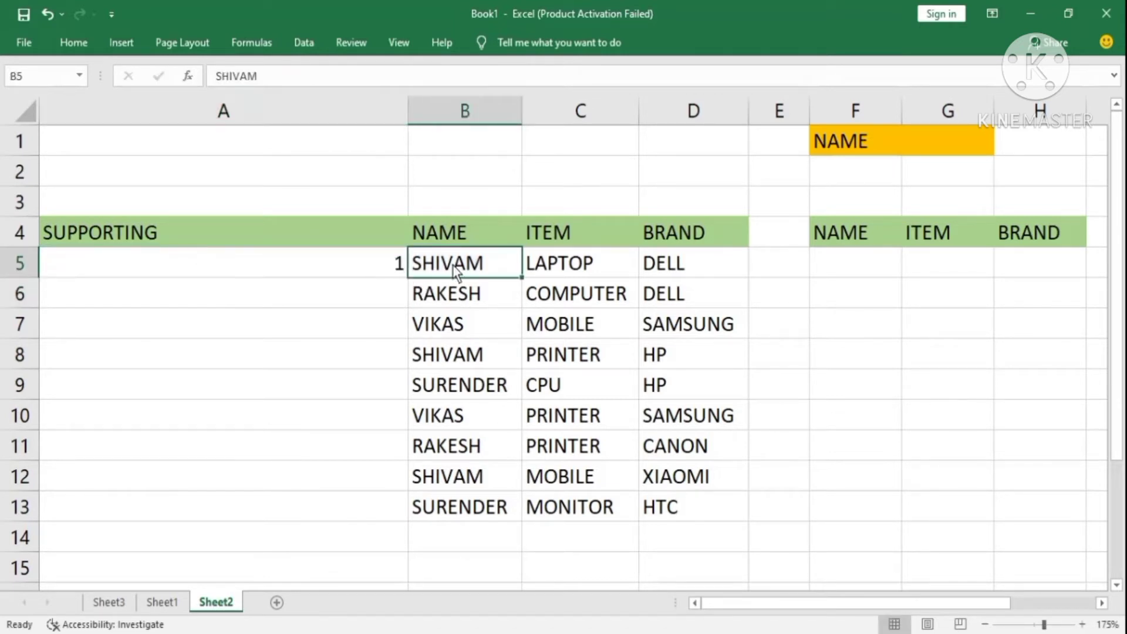
pyautogui.click(382, 261)
pyautogui.moveTo(408, 280); pyautogui.dragTo(399, 518)
# Step: Inspect the range and criterion references of the COUNTIF formula in A6, discarding any edits made to it
pyautogui.click(483, 299)
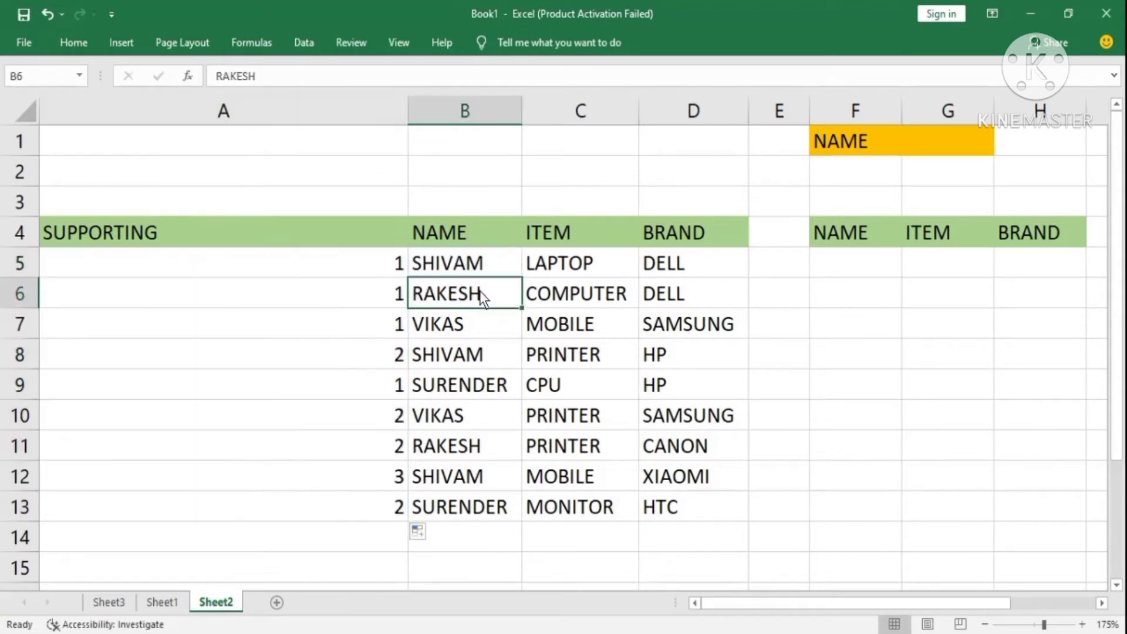
pyautogui.click(293, 298)
pyautogui.doubleClick(293, 297)
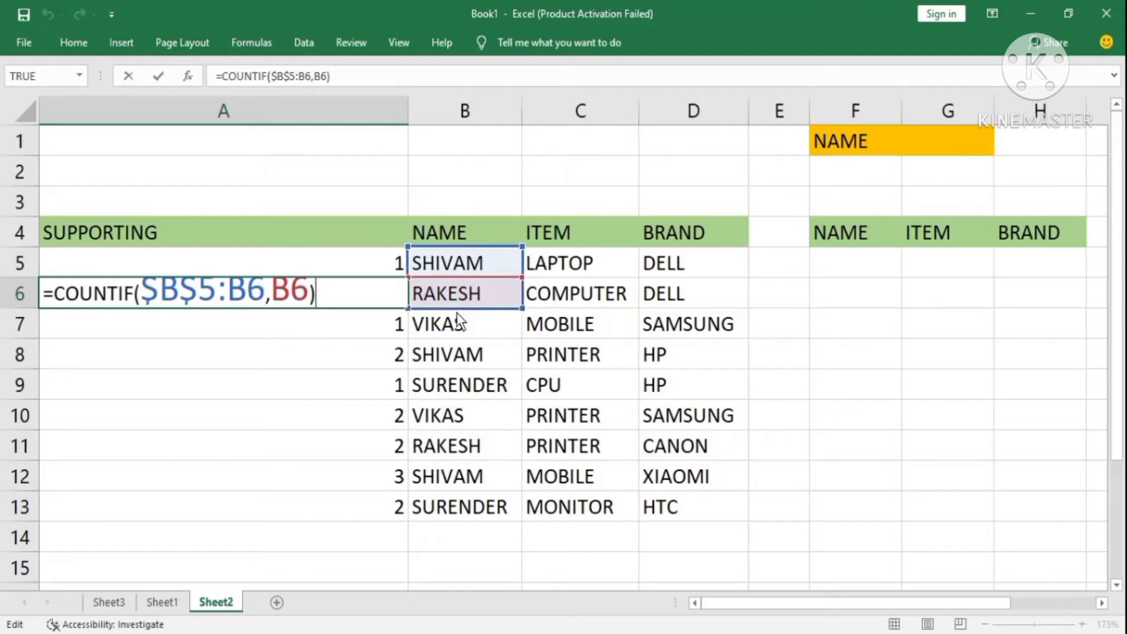
pyautogui.click(309, 297)
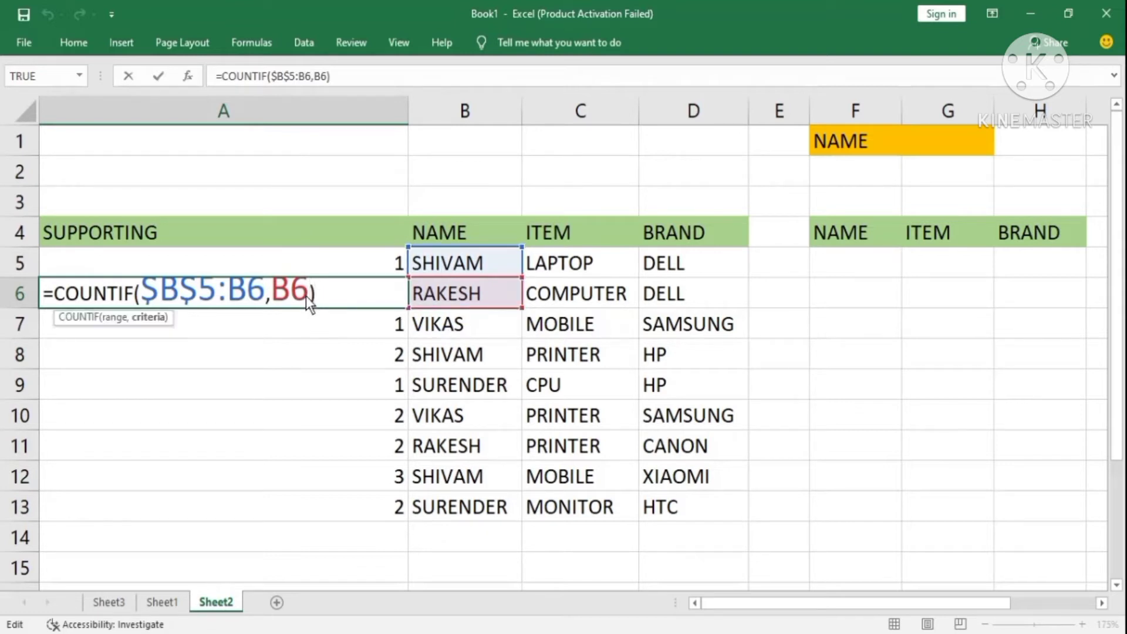
pyautogui.press('BackSpace')
pyautogui.press('BackSpace')
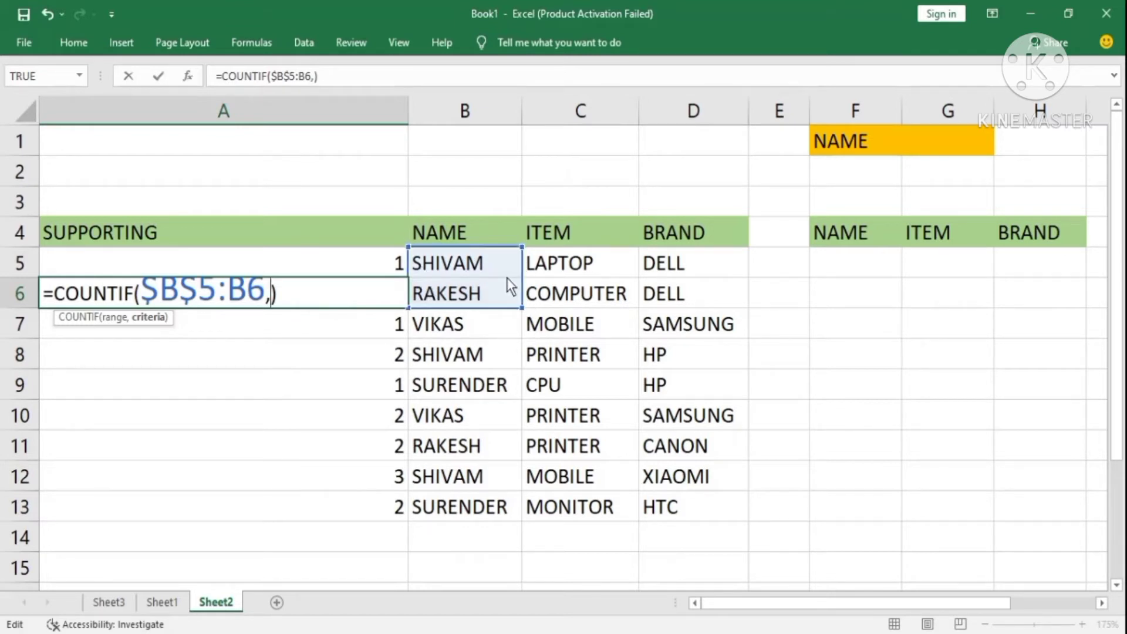
pyautogui.press('Escape')
# Step: Inspect the COUNTIF formula in A7, taking out its B7 criterion to view the range and putting it back
pyautogui.press('Down')
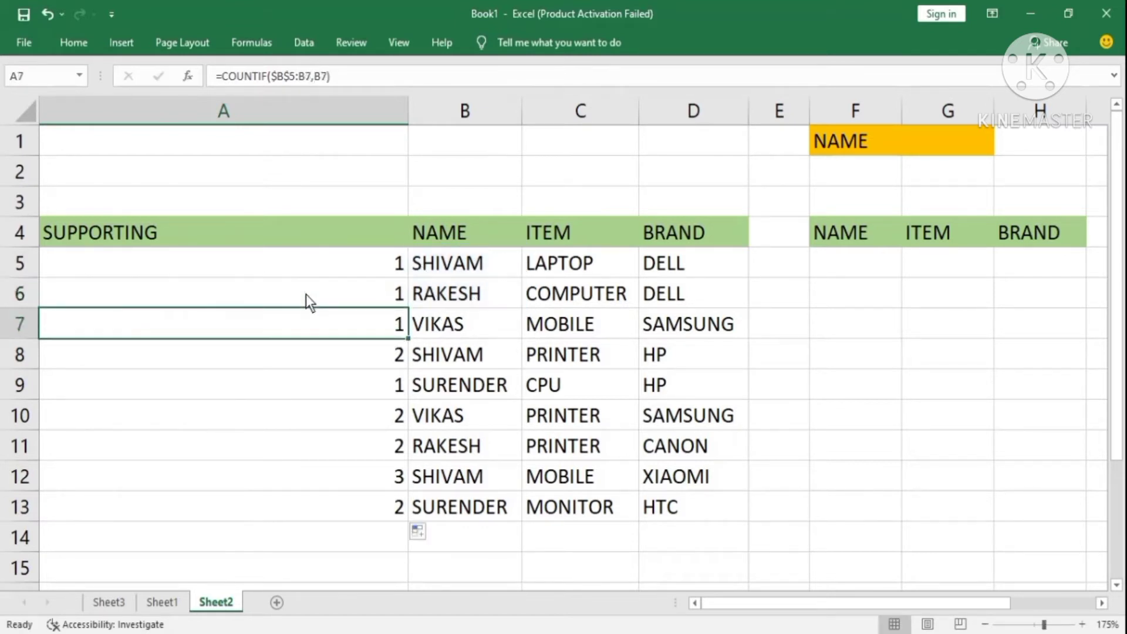
pyautogui.press('F2')
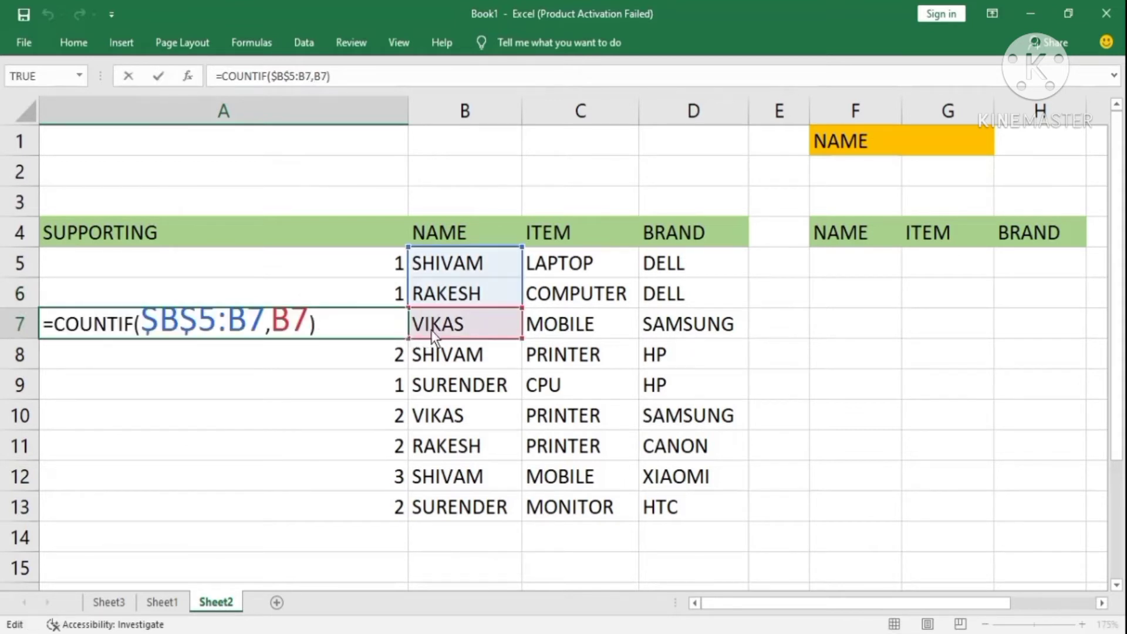
pyautogui.press('Left')
pyautogui.press('BackSpace')
pyautogui.press('BackSpace')
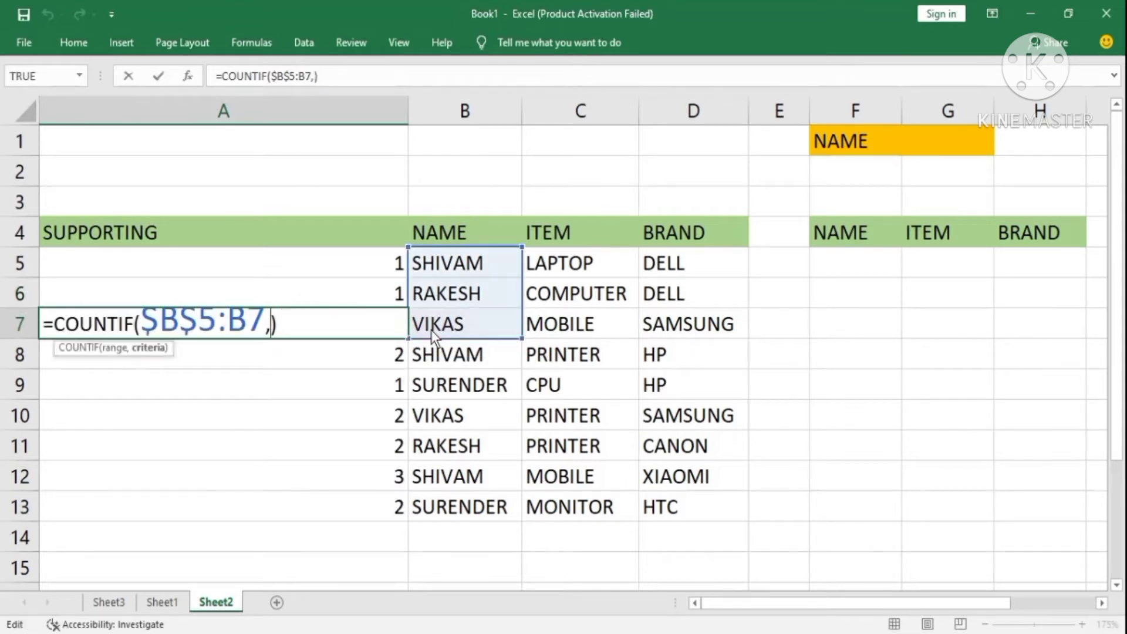
pyautogui.click(457, 337)
pyautogui.hotkey('ctrl', 'Return')
# Step: Compare how the range grows between the COUNTIF formulas in A6 and A7
pyautogui.press('Up')
pyautogui.press('F2')
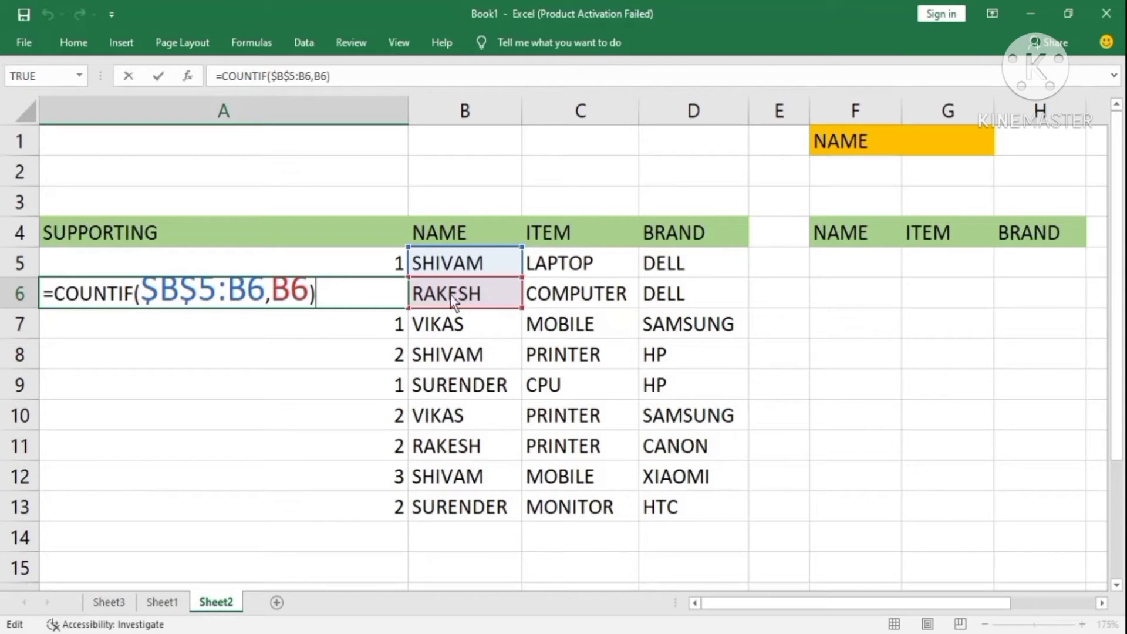
pyautogui.press('Return')
pyautogui.press('Up')
pyautogui.press('F2')
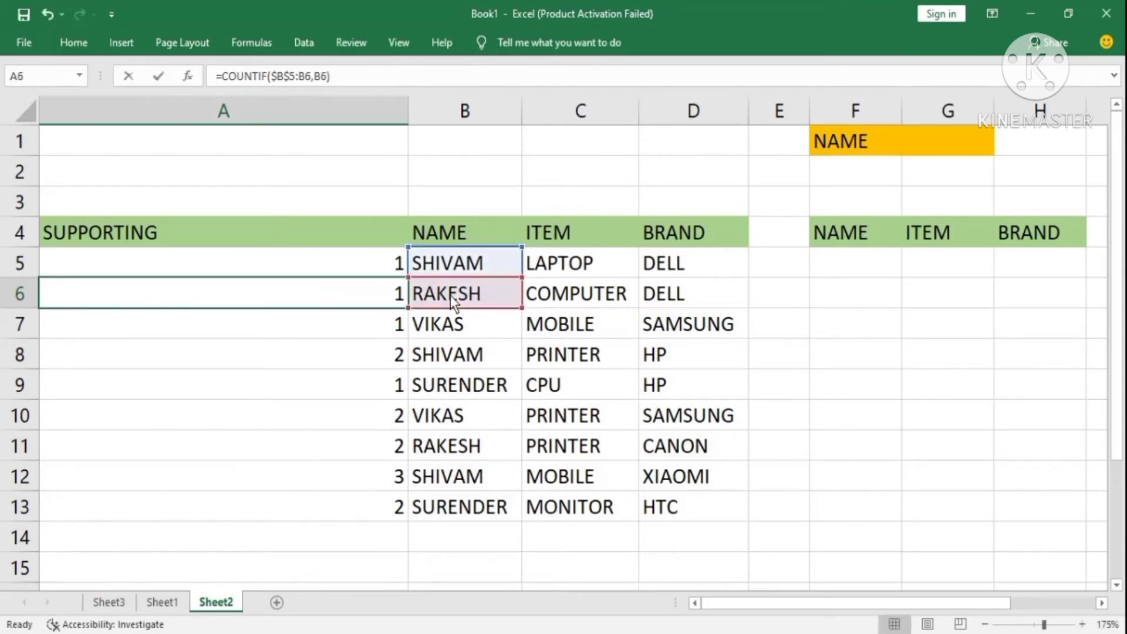
pyautogui.press('Return')
pyautogui.press('F2')
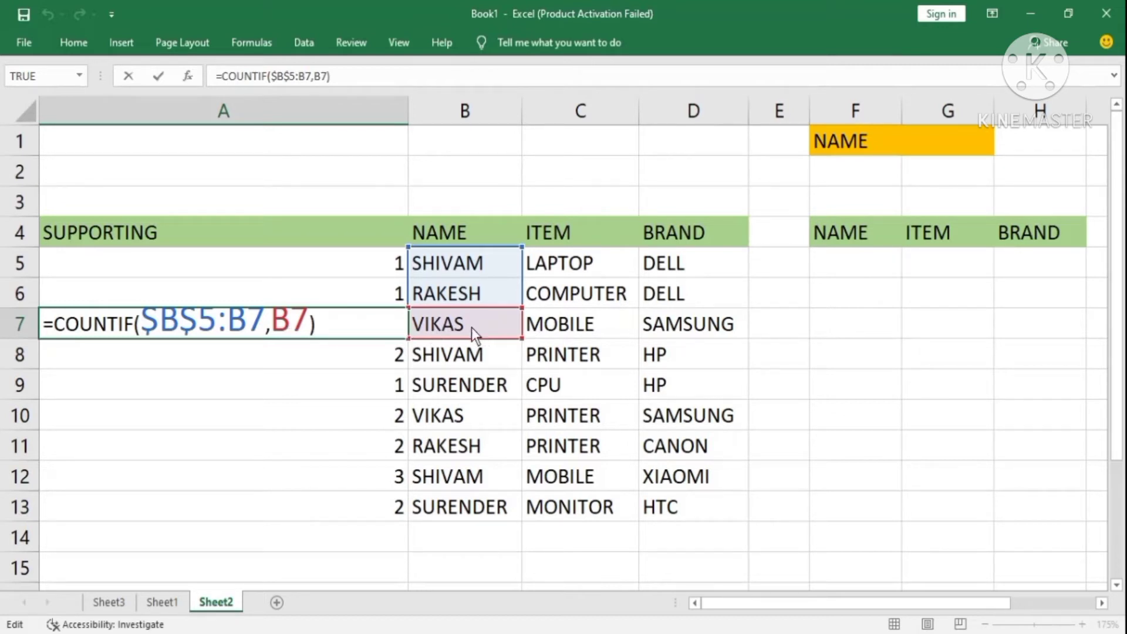
pyautogui.press('Return')
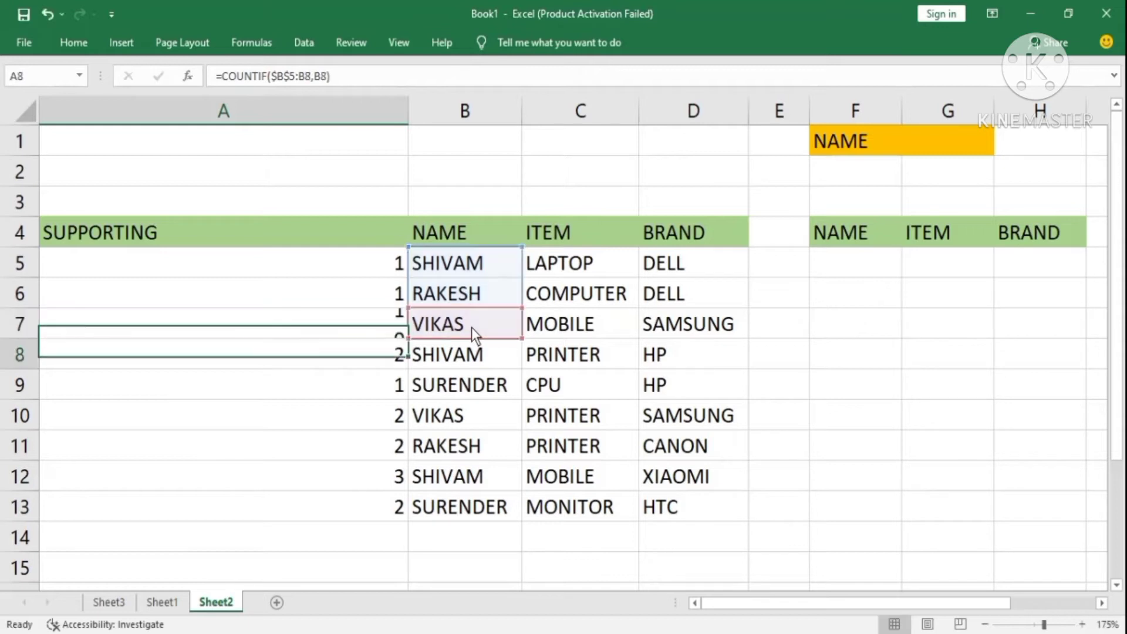
# Step: Inspect the range and criterion of the COUNTIF formula in A8, and check the running counts in A12 and A6
pyautogui.press('F2')
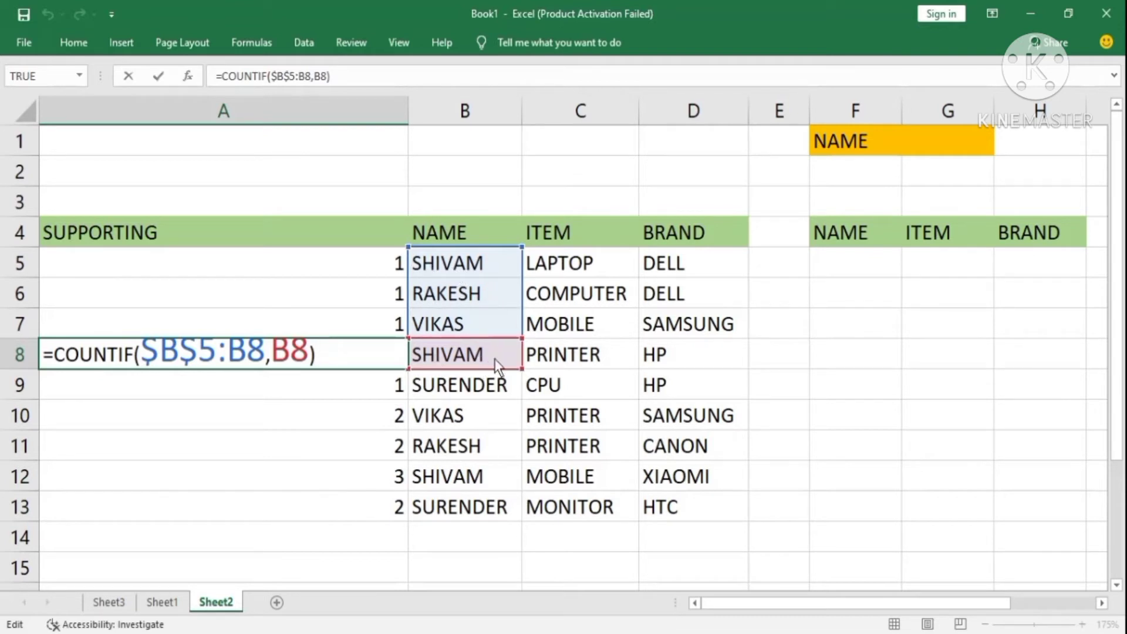
pyautogui.press('Return')
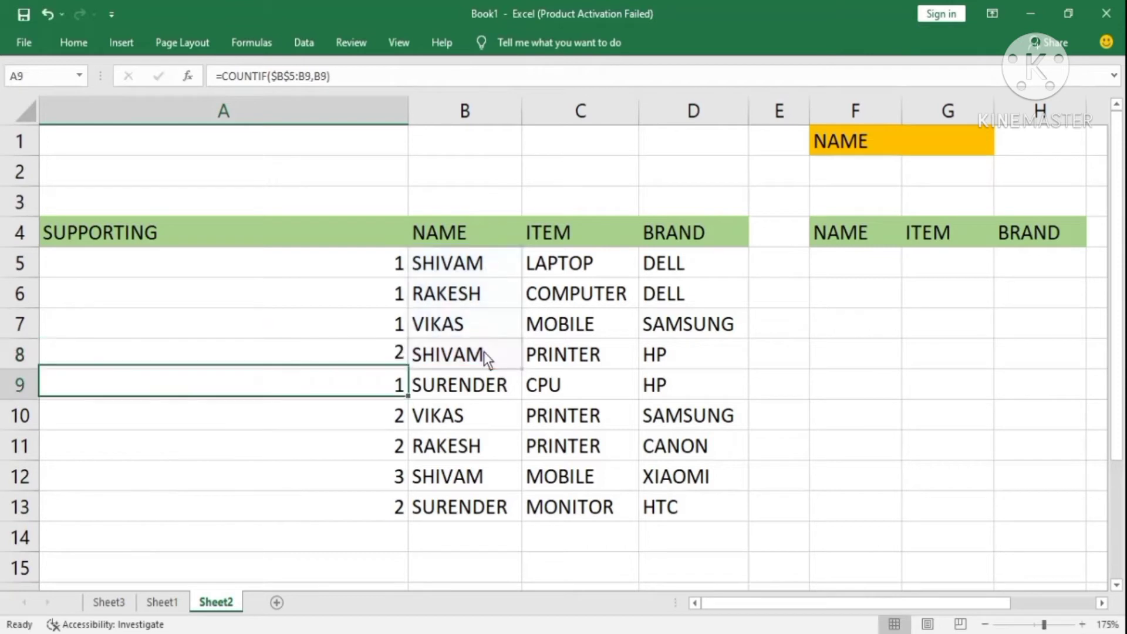
pyautogui.press('Up')
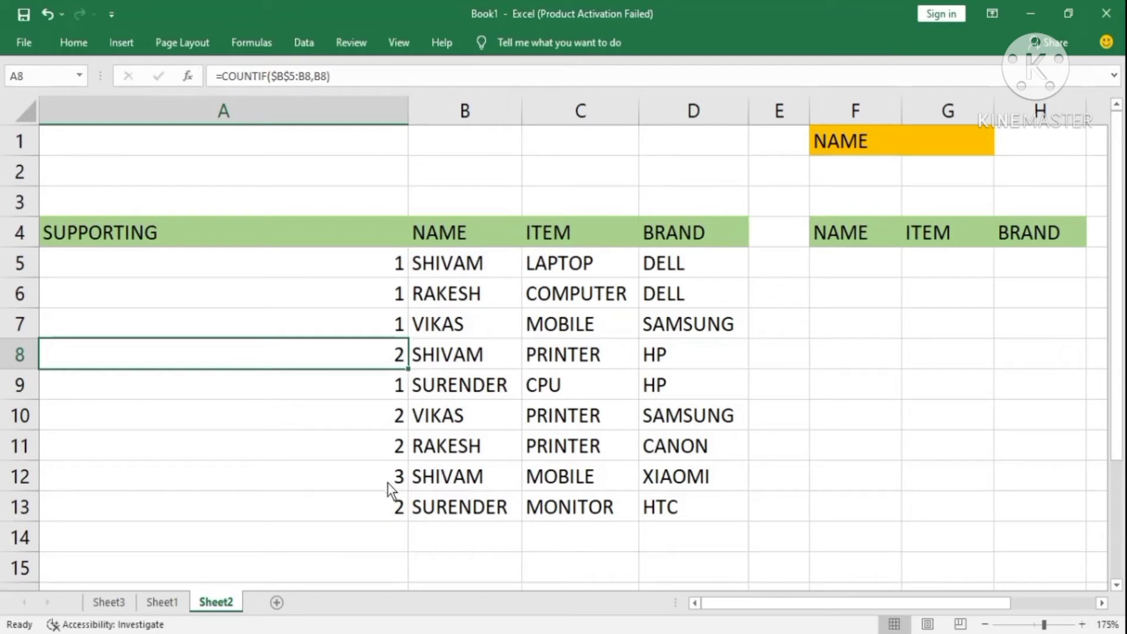
pyautogui.click(368, 478)
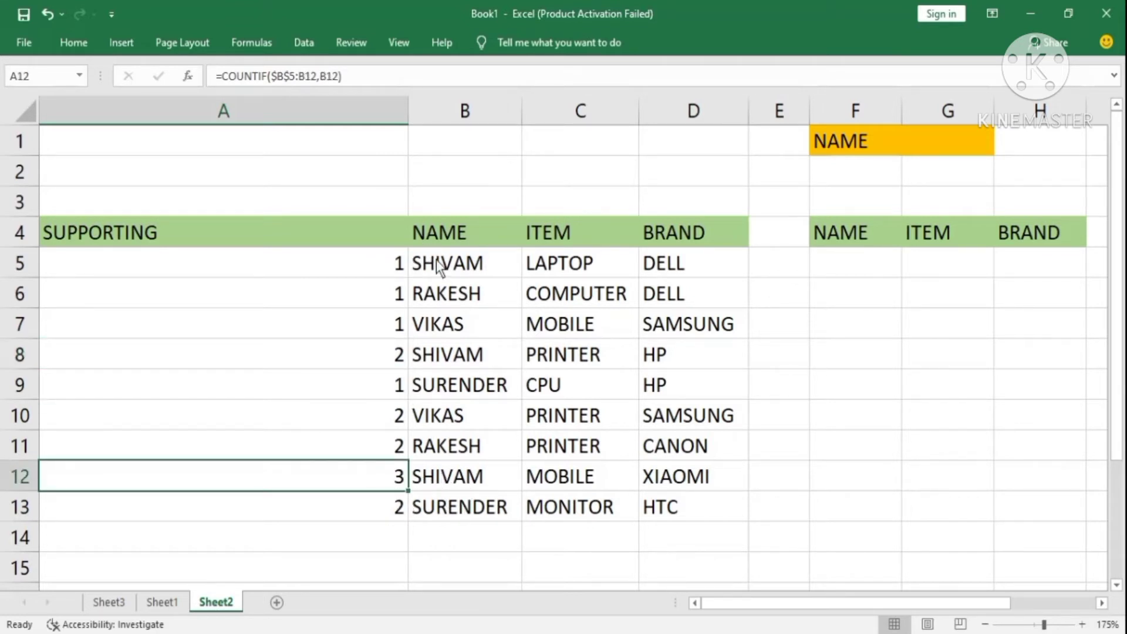
pyautogui.click(383, 292)
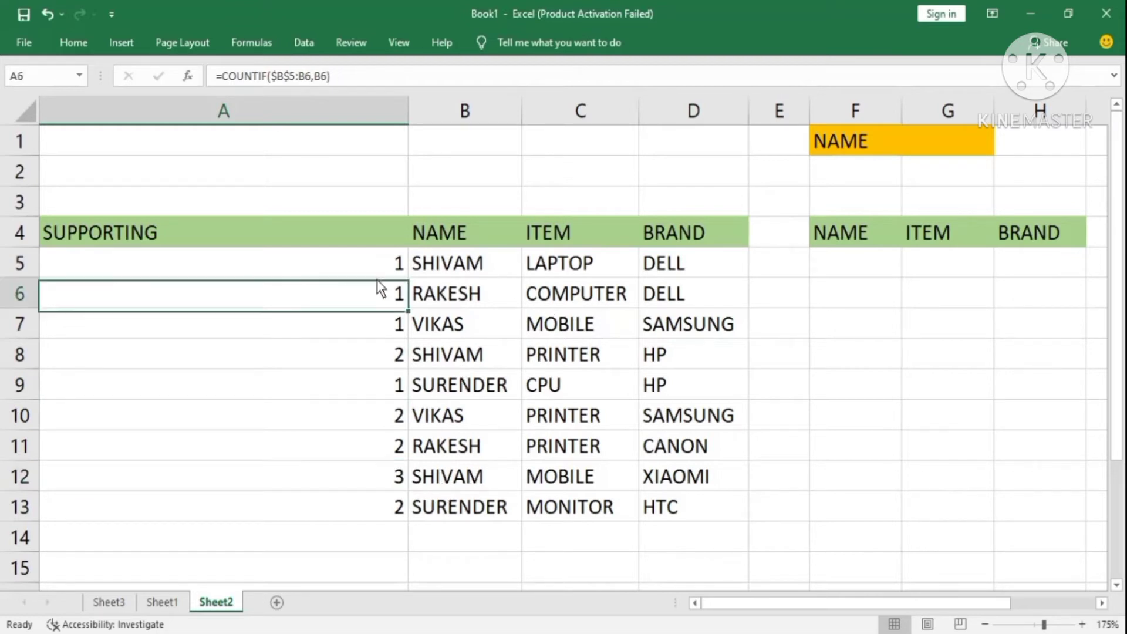
# Step: Join the name to its count by changing A5 to =B5&COUNTIF($B$5:B5,B5), and fill the formula down through A13
pyautogui.click(384, 271)
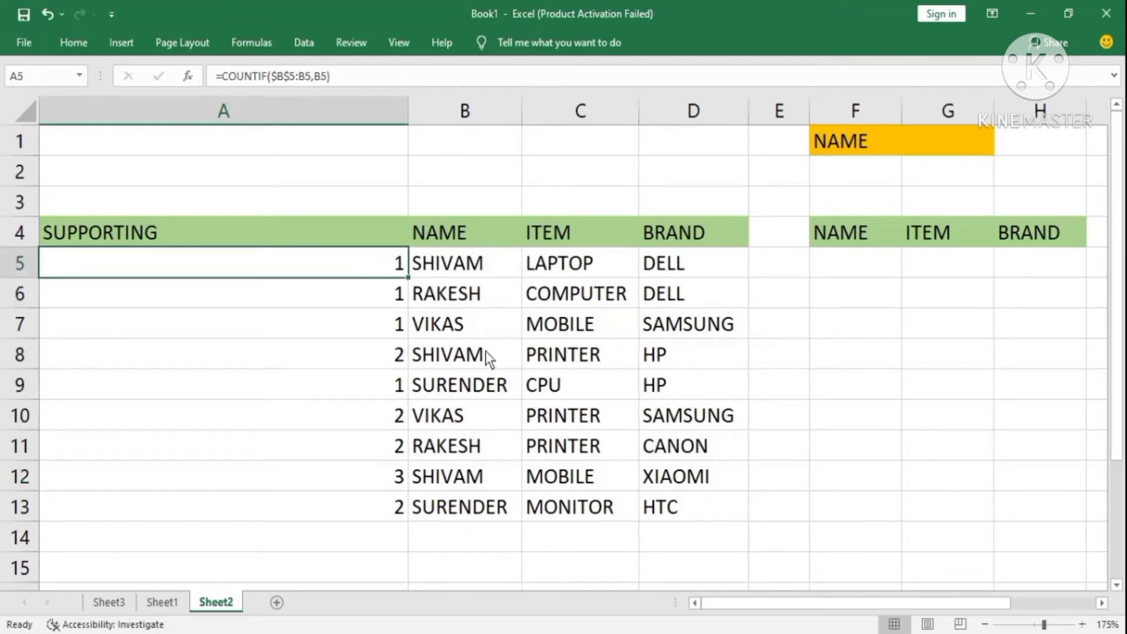
pyautogui.click(53, 264)
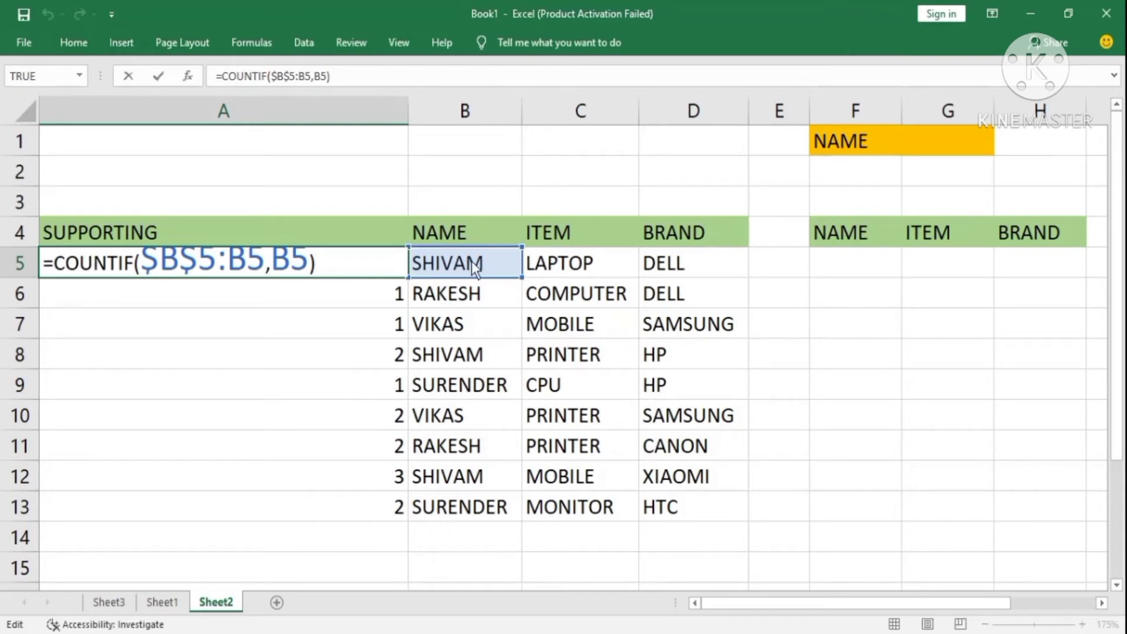
pyautogui.click(486, 266)
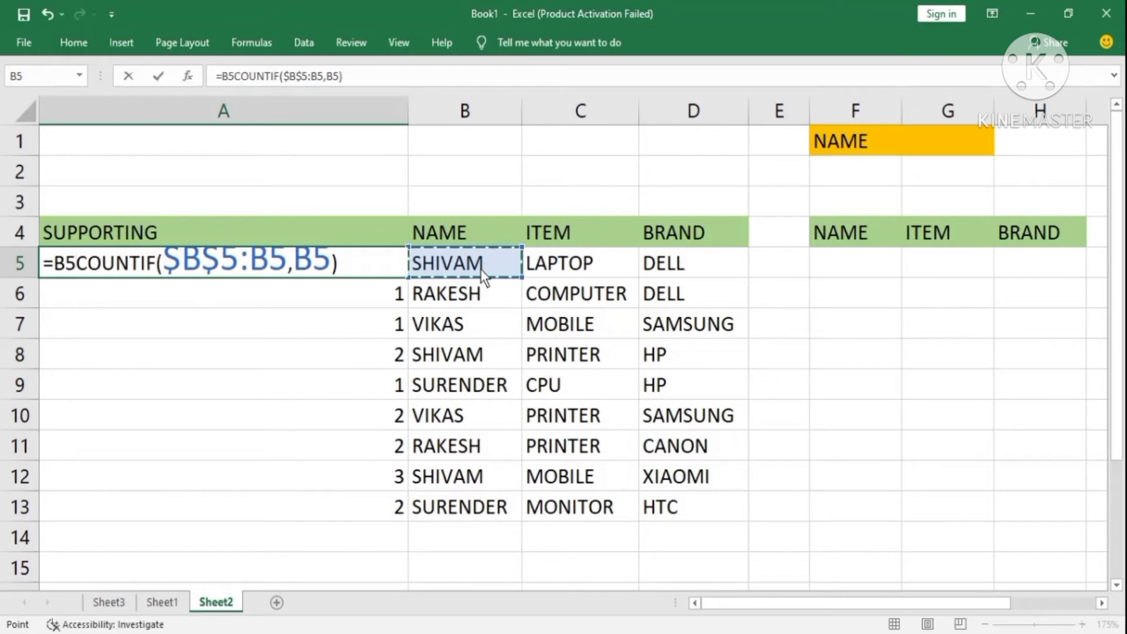
pyautogui.write('&')
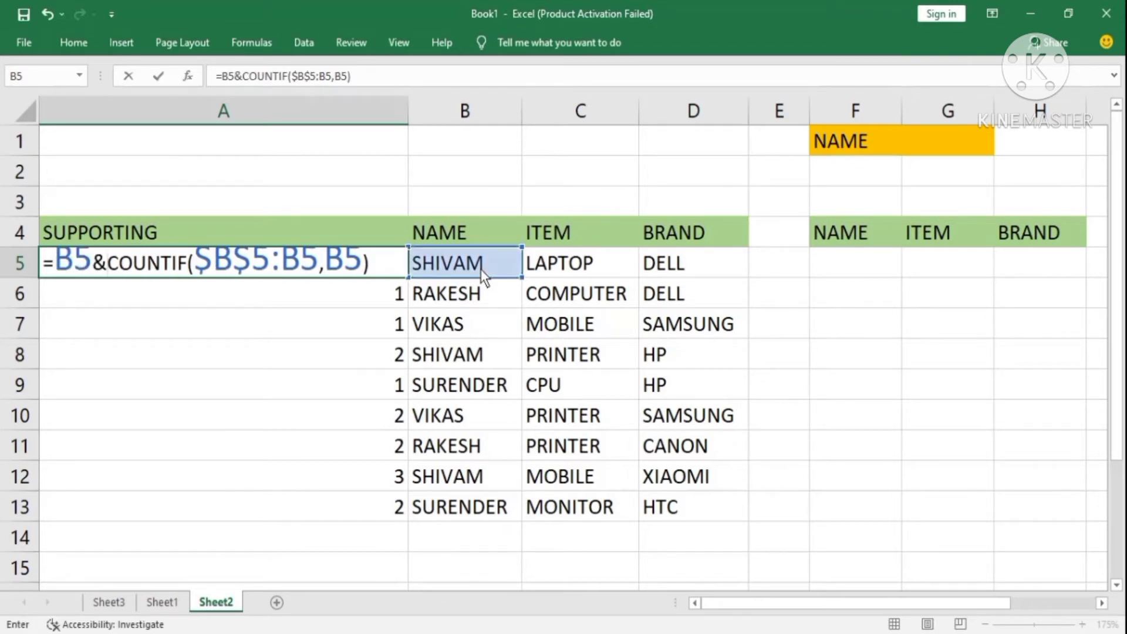
pyautogui.press('Return')
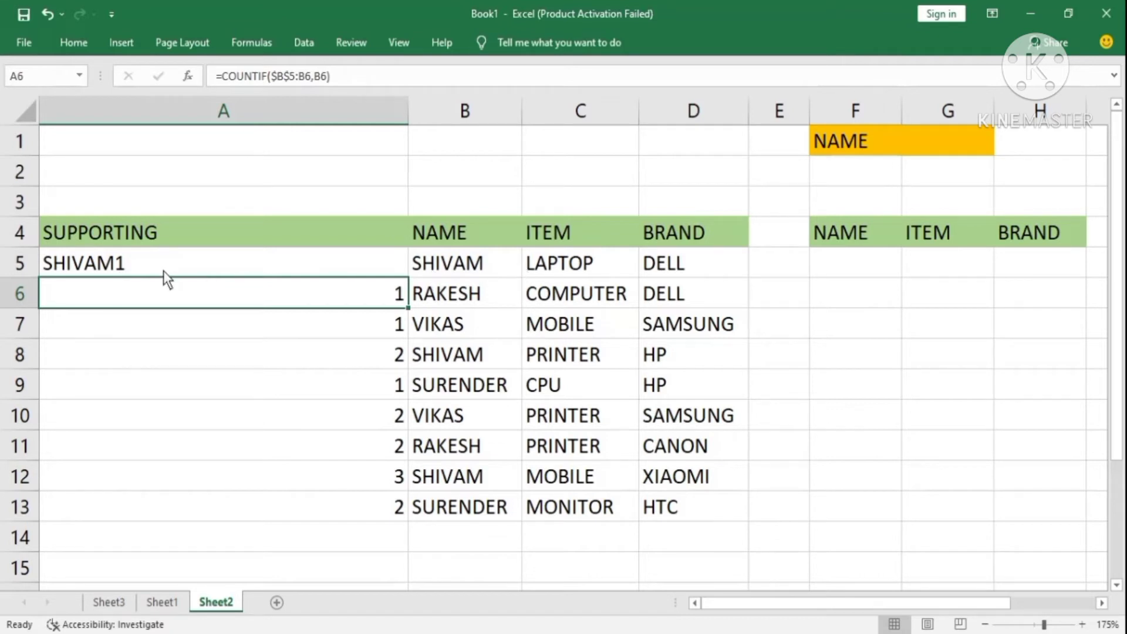
pyautogui.click(342, 263)
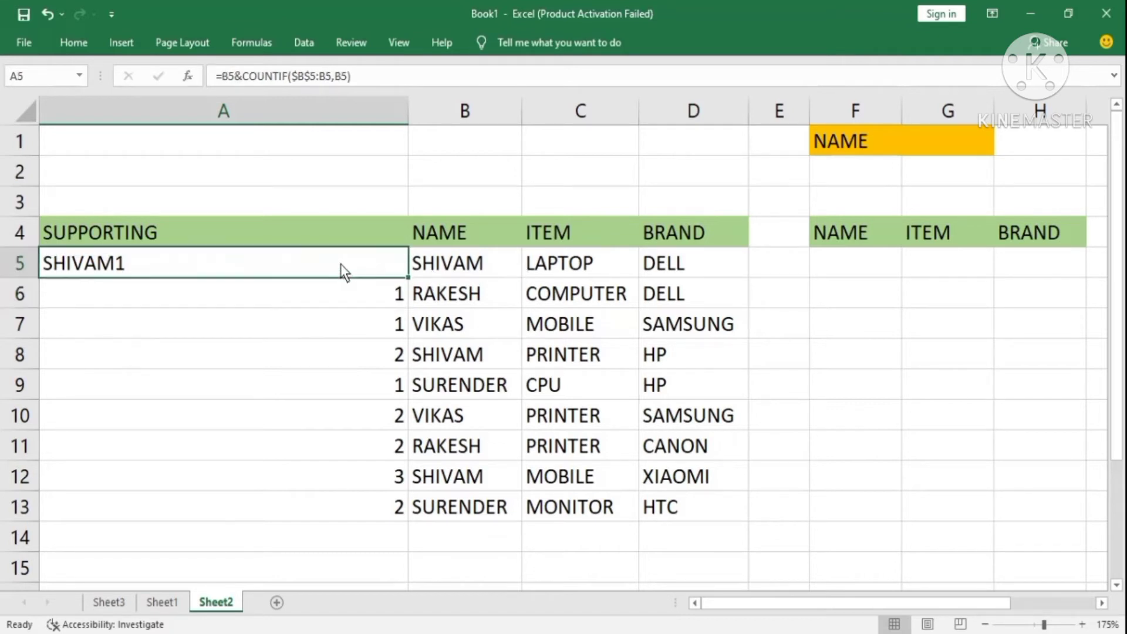
pyautogui.moveTo(408, 276); pyautogui.dragTo(394, 523)
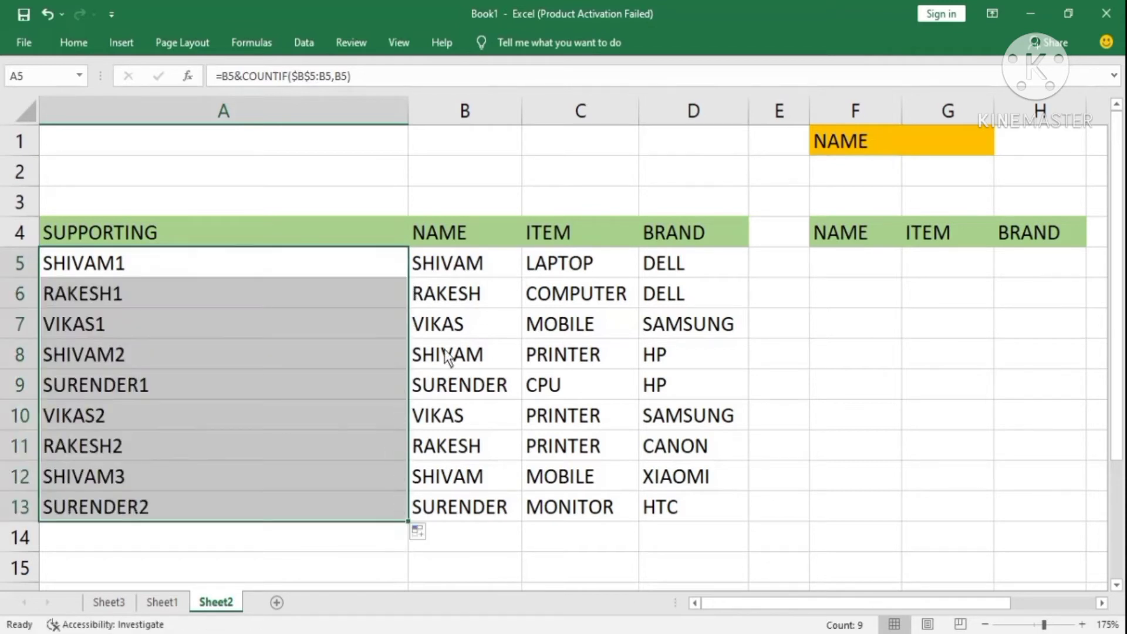
# Step: Check the combined keys in the SUPPORTING column and autofit column A's width to its contents
pyautogui.click(442, 329)
pyautogui.click(65, 480)
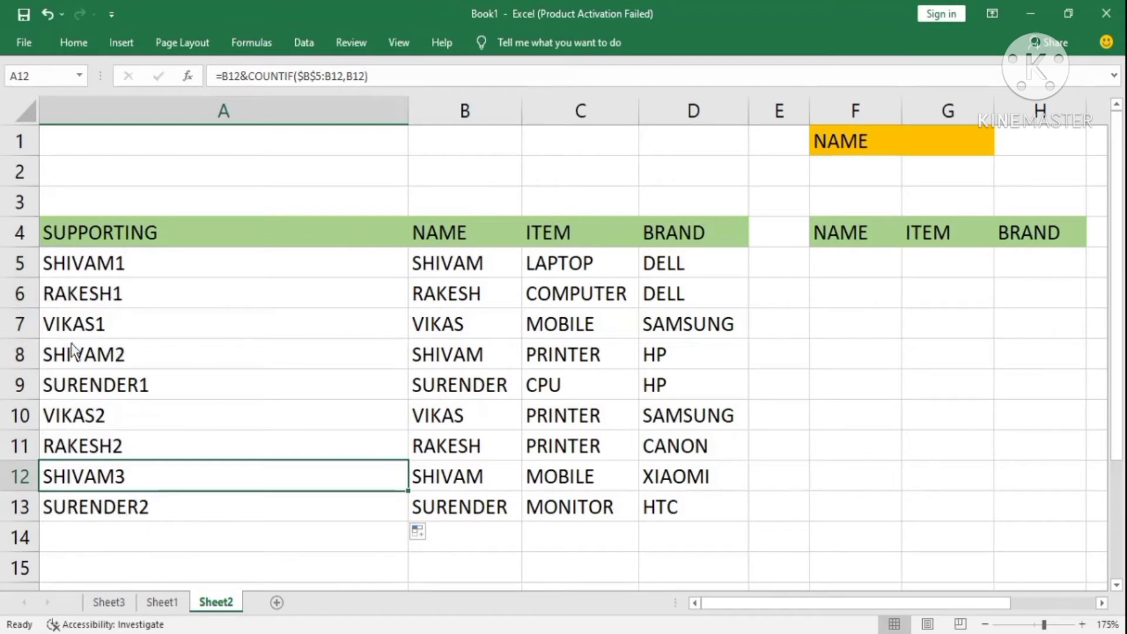
pyautogui.click(190, 323)
pyautogui.moveTo(200, 236); pyautogui.dragTo(613, 484)
pyautogui.click(626, 518)
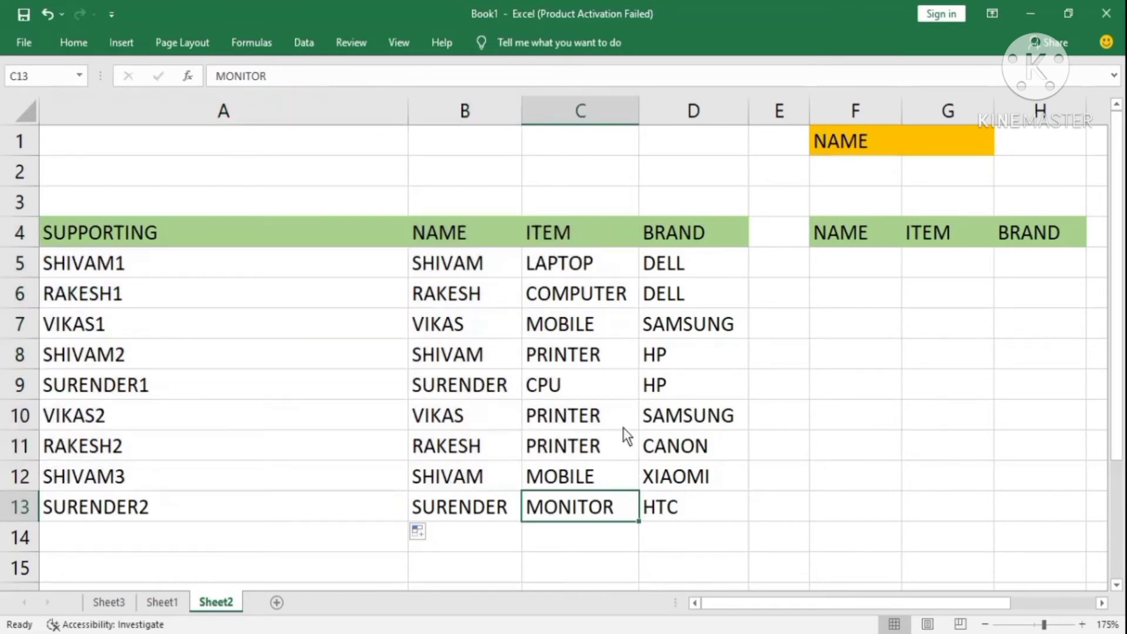
pyautogui.doubleClick(408, 116)
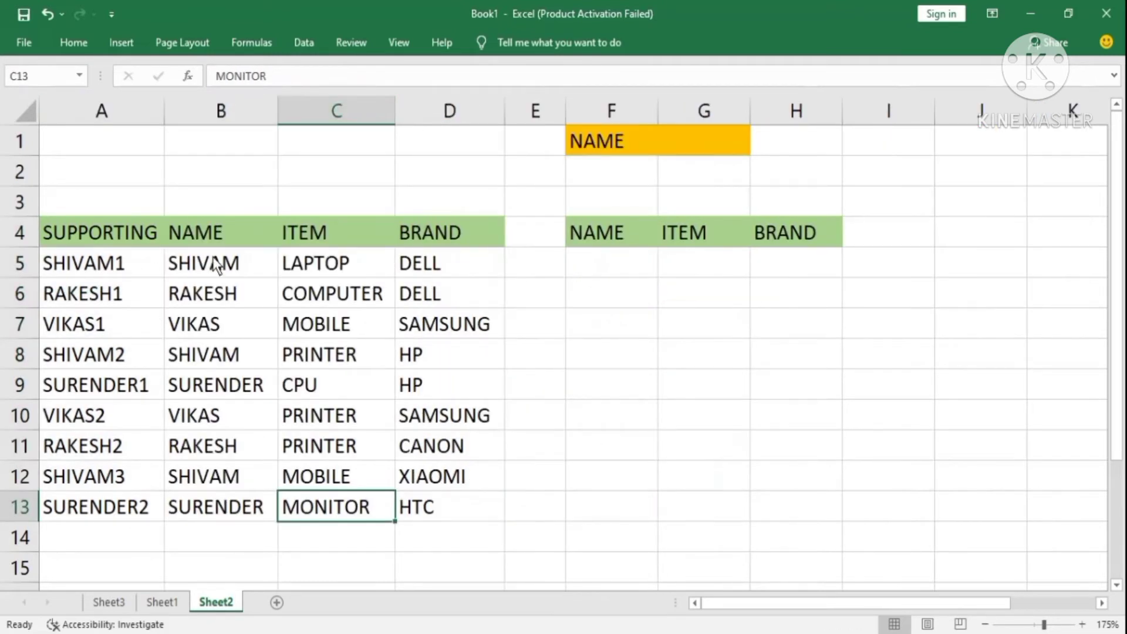
# Step: Review the source table's NAME and ITEM columns and the empty first row of the result table
pyautogui.moveTo(204, 264); pyautogui.dragTo(231, 505)
pyautogui.moveTo(244, 244); pyautogui.dragTo(244, 513)
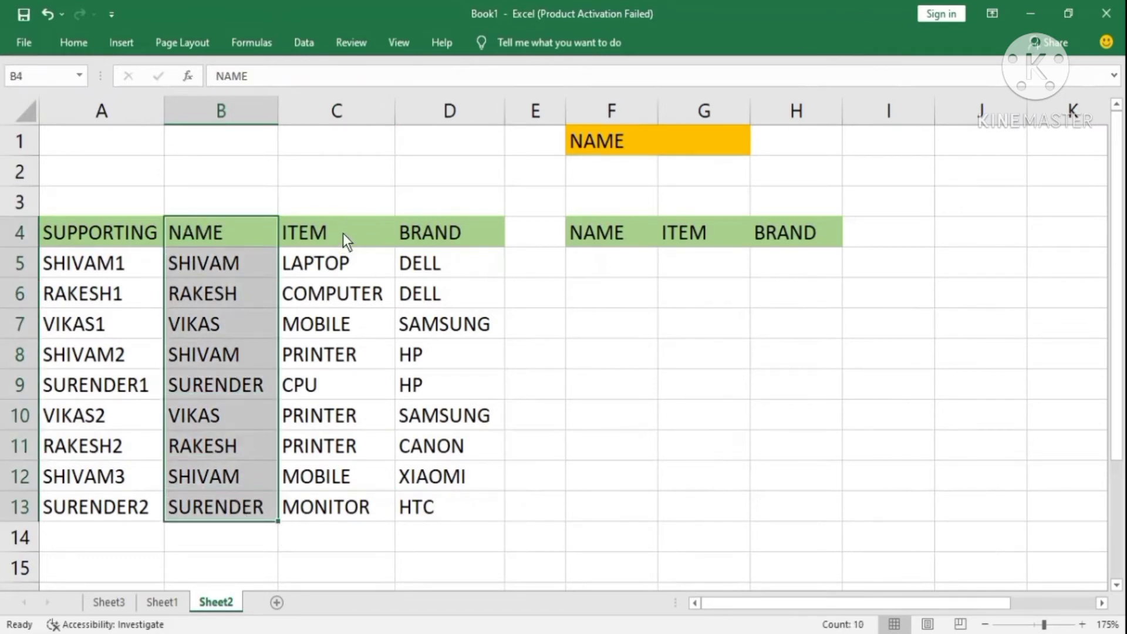
pyautogui.click(358, 235)
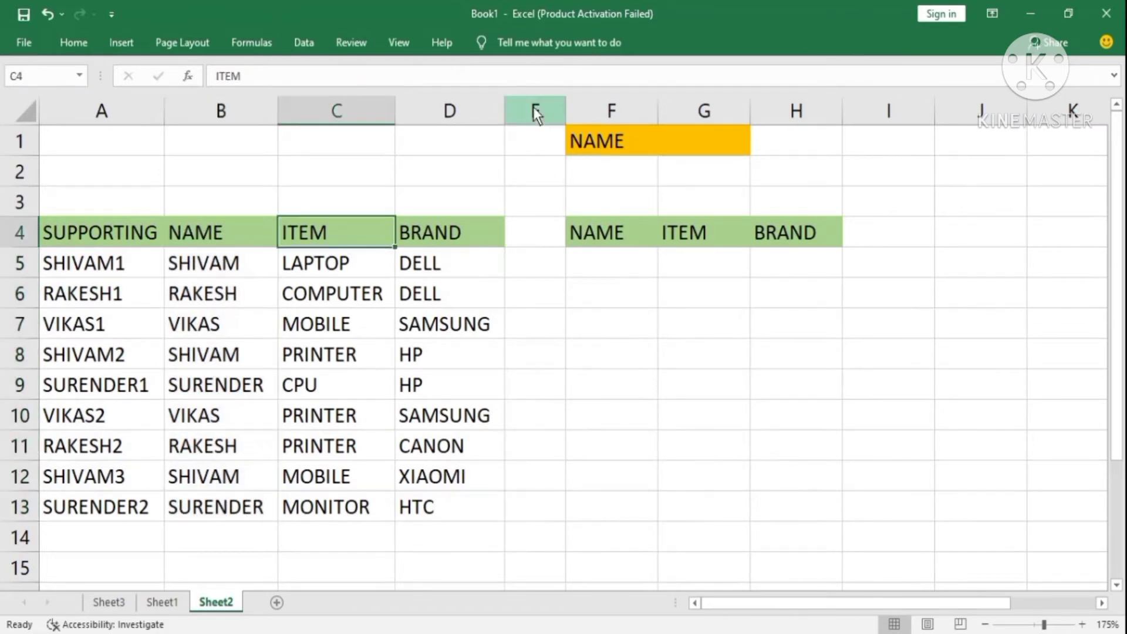
pyautogui.click(547, 289)
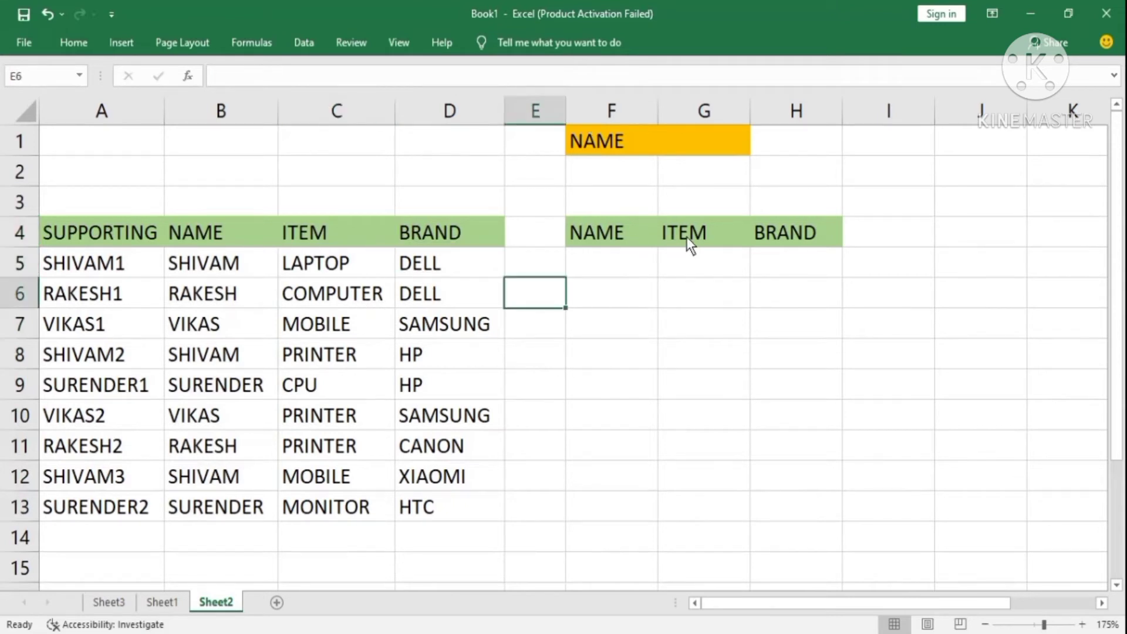
pyautogui.click(598, 258)
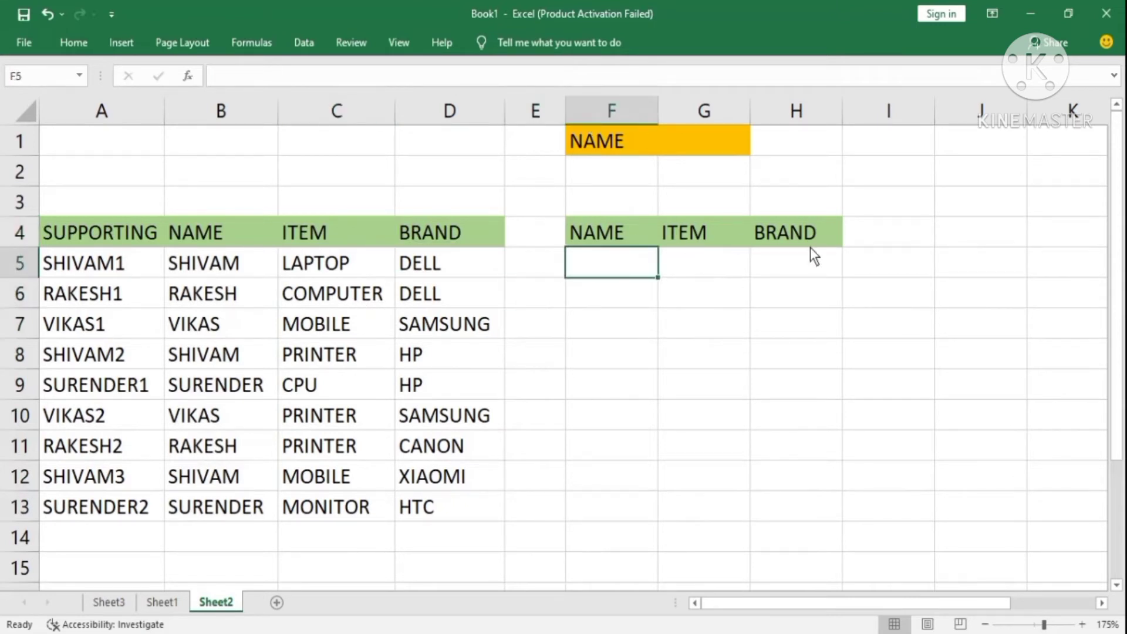
pyautogui.click(669, 274)
pyautogui.click(642, 275)
pyautogui.click(775, 267)
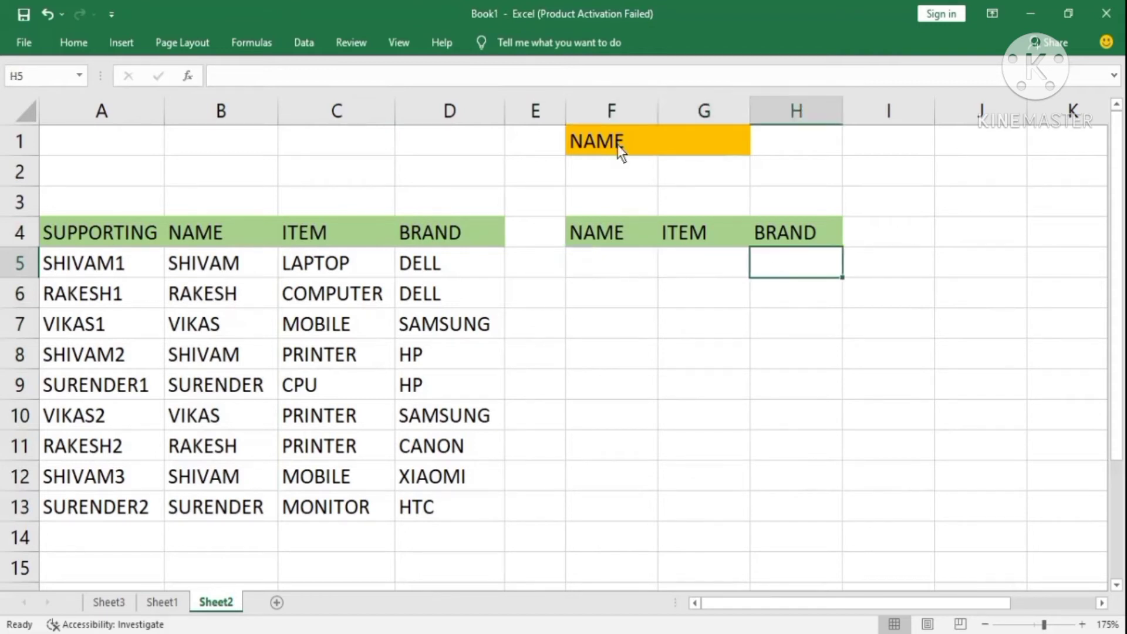
# Step: Insert a column before the result table and head it S.NO. in F4, using the NAME header's formatting
pyautogui.click(610, 113)
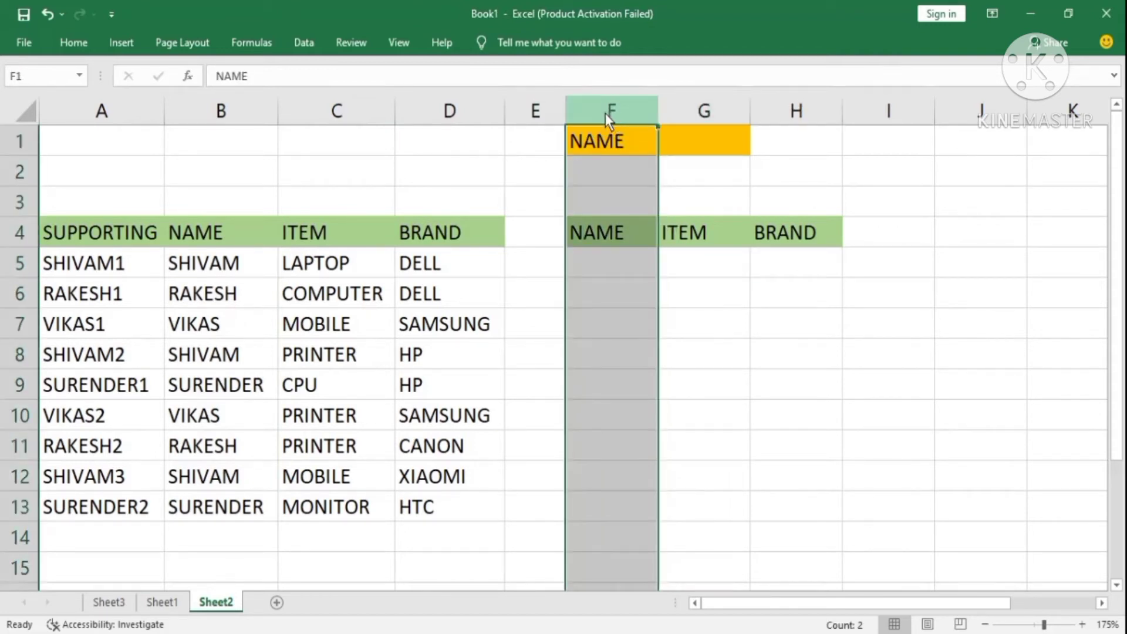
pyautogui.hotkey('ctrl', 'shift', '+')
pyautogui.click(713, 273)
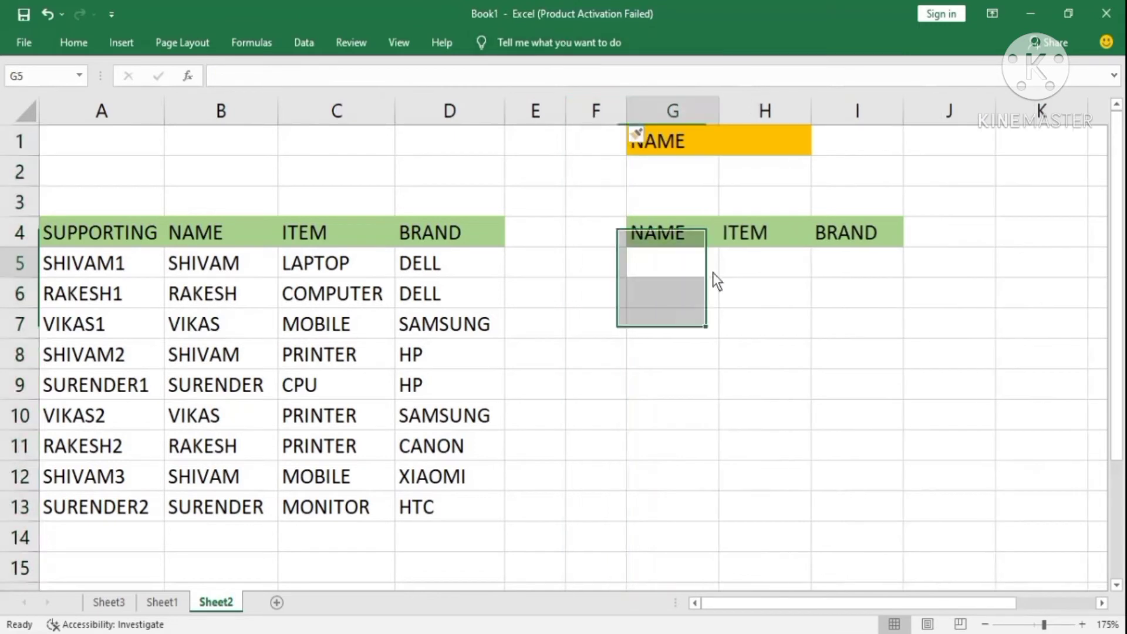
pyautogui.press('Up')
pyautogui.hotkey('ctrl', 'c')
pyautogui.press('Left')
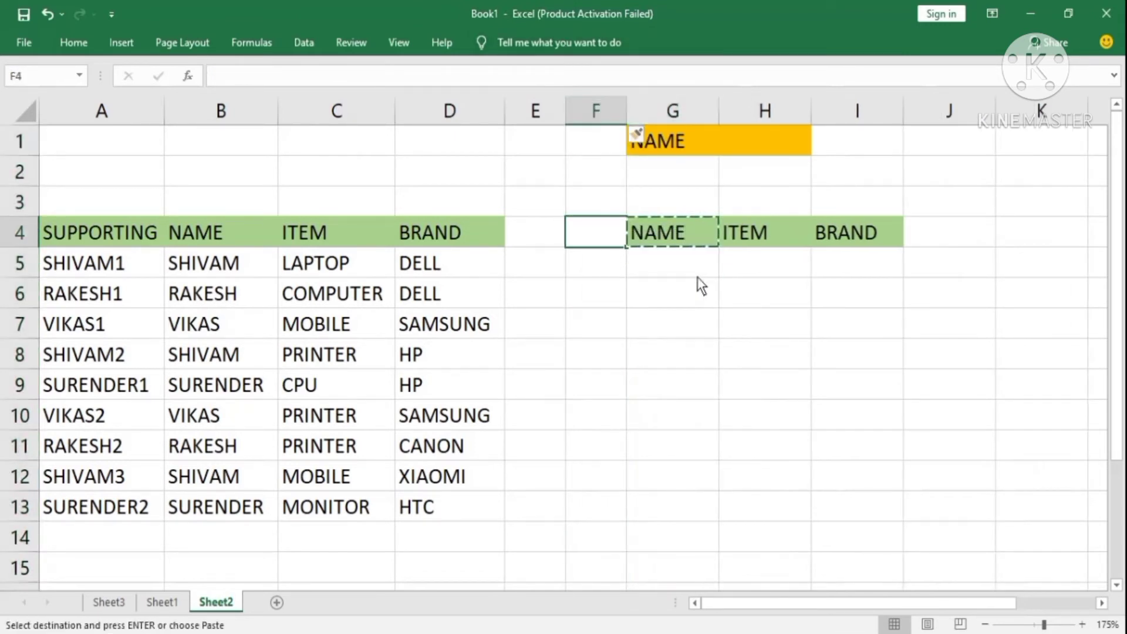
pyautogui.press('Return')
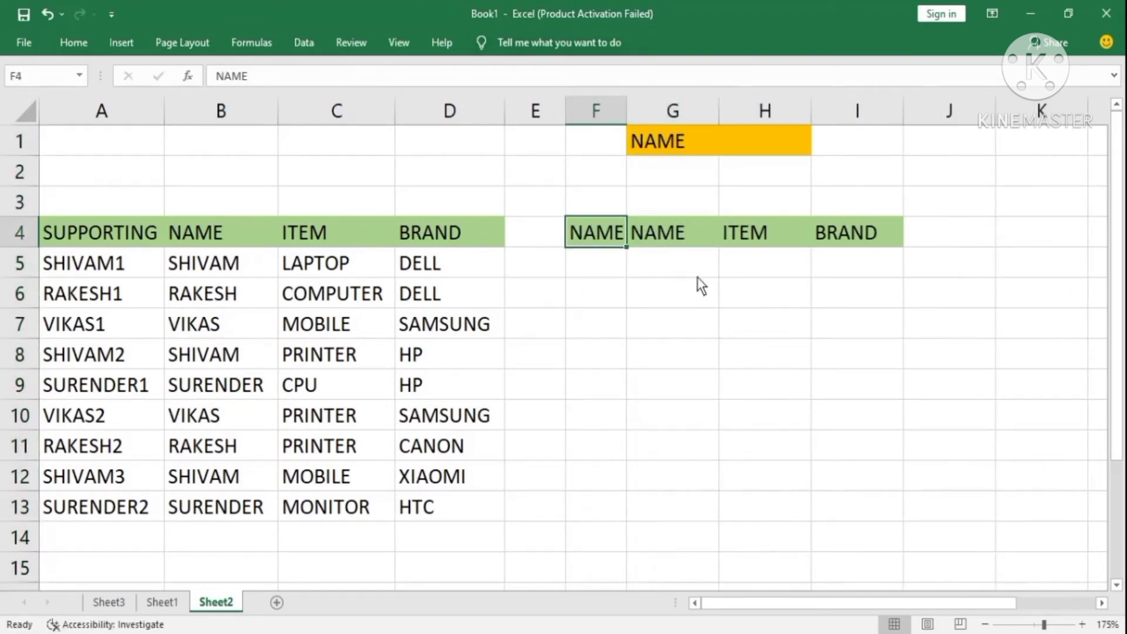
pyautogui.write('S.NO.')
pyautogui.press('Return')
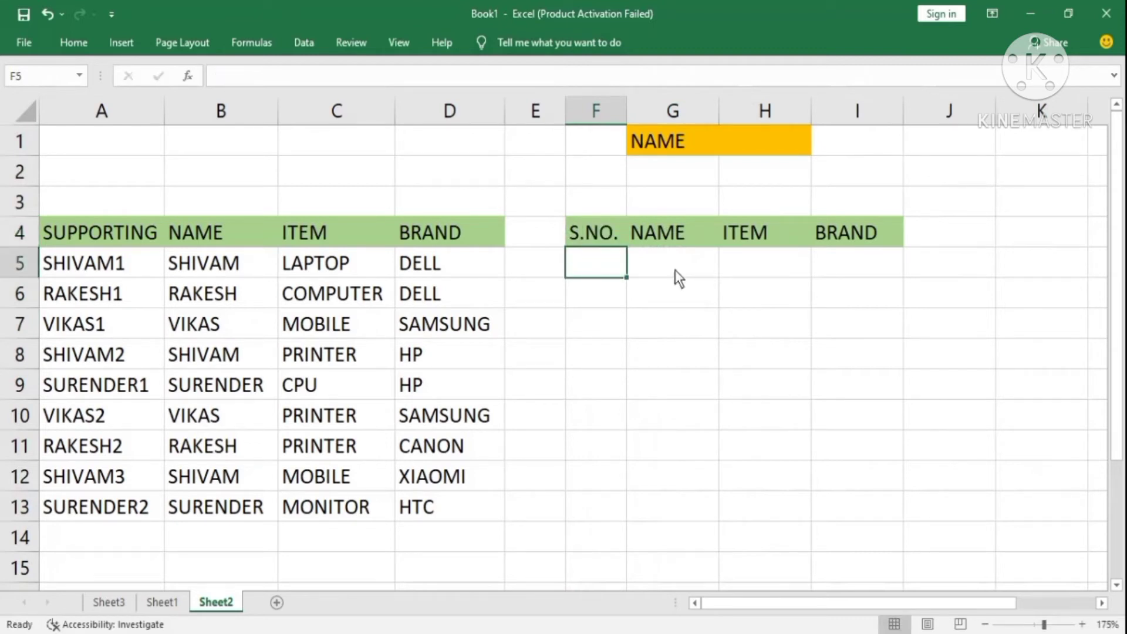
# Step: Number the S.NO. column from 1 to 9 in F5:F13
pyautogui.click(615, 239)
pyautogui.click(613, 260)
pyautogui.write('1')
pyautogui.press('Return')
pyautogui.write('2')
pyautogui.press('Return')
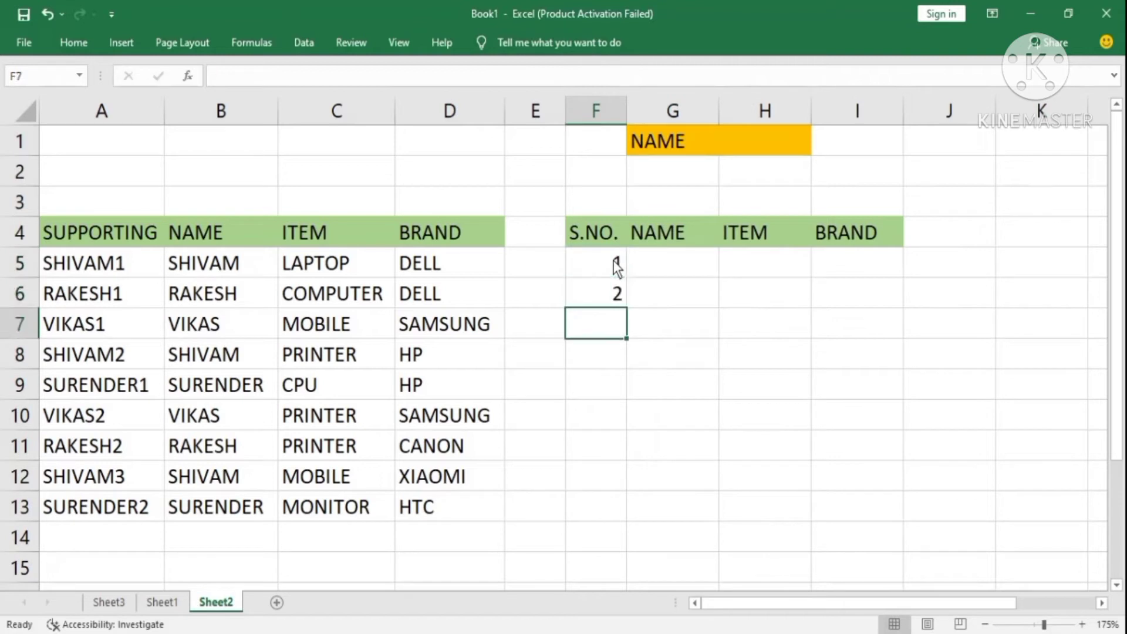
pyautogui.click(613, 259)
pyautogui.moveTo(613, 260); pyautogui.dragTo(633, 519)
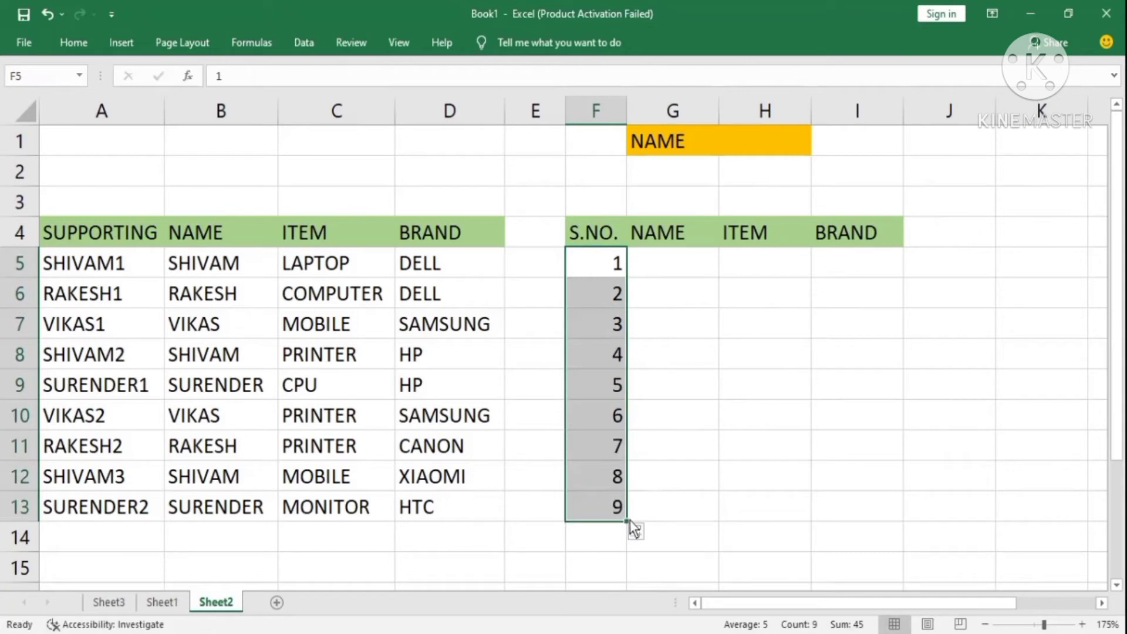
# Step: Start a VLOOKUP formula in G5 under the result table's NAME header, using H1&F5 as the lookup value
pyautogui.press('Return')
pyautogui.press('Right')
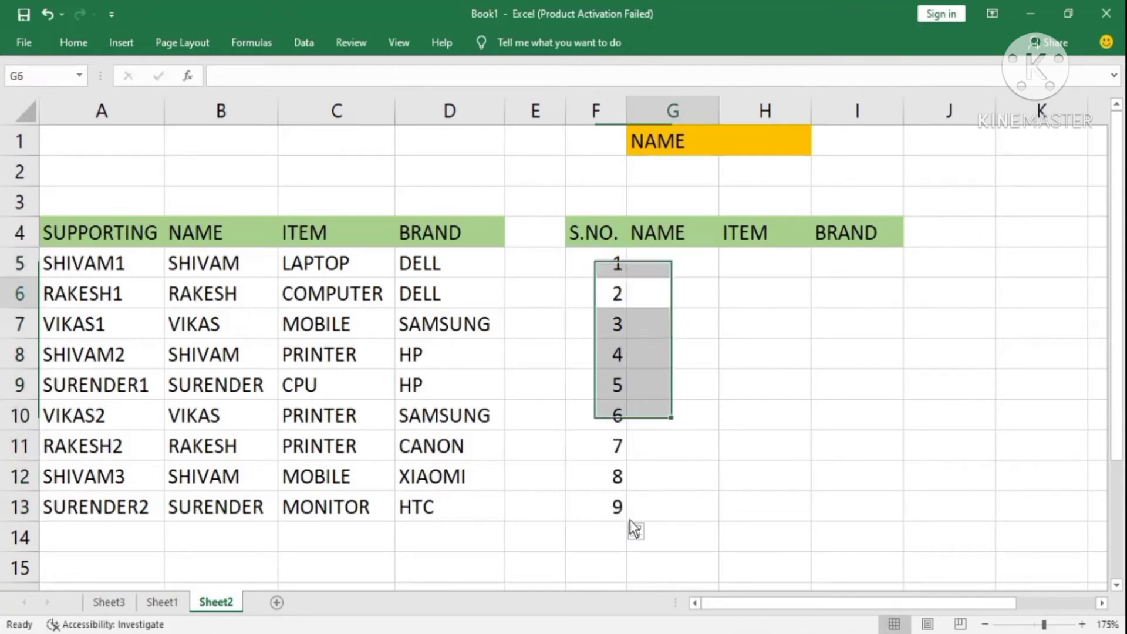
pyautogui.press('Up')
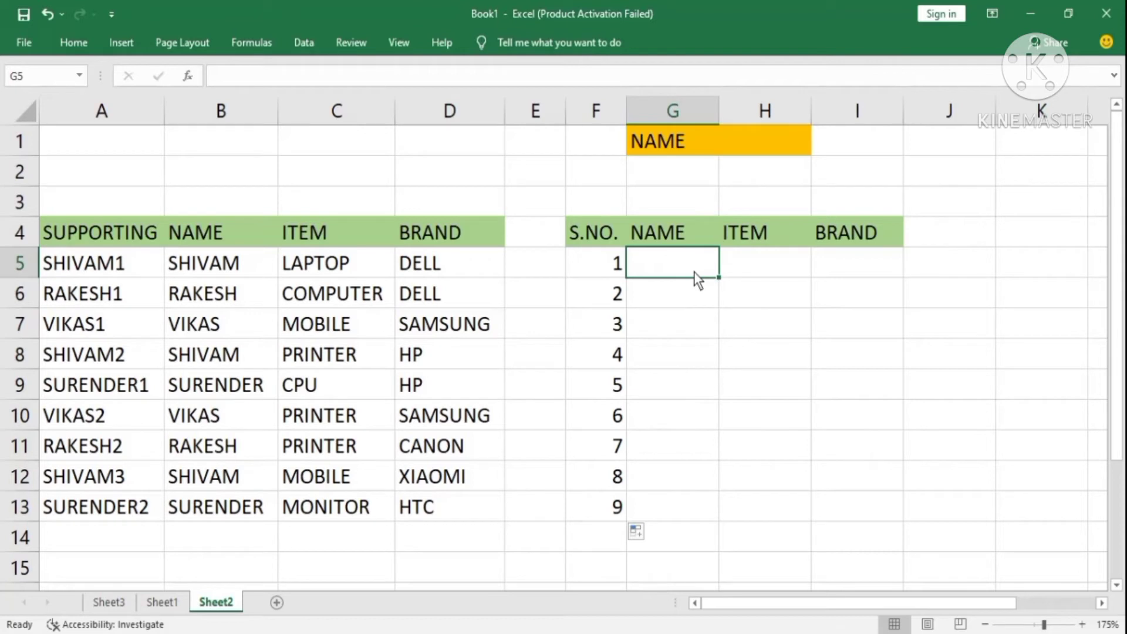
pyautogui.write('=VL')
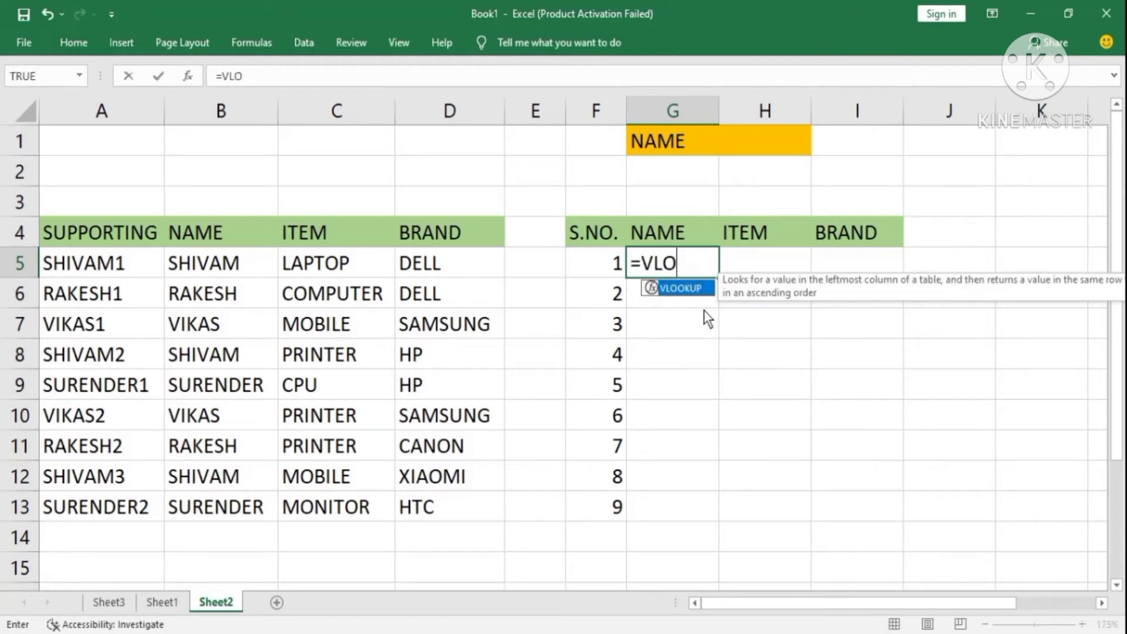
pyautogui.write('O')
pyautogui.press('Tab')
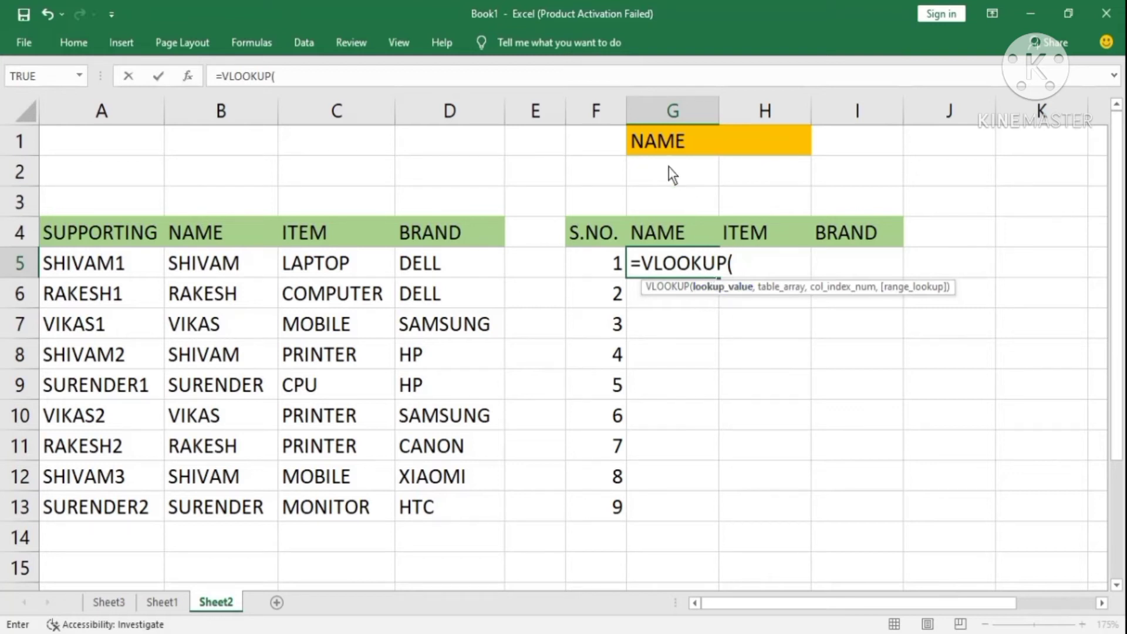
pyautogui.click(762, 139)
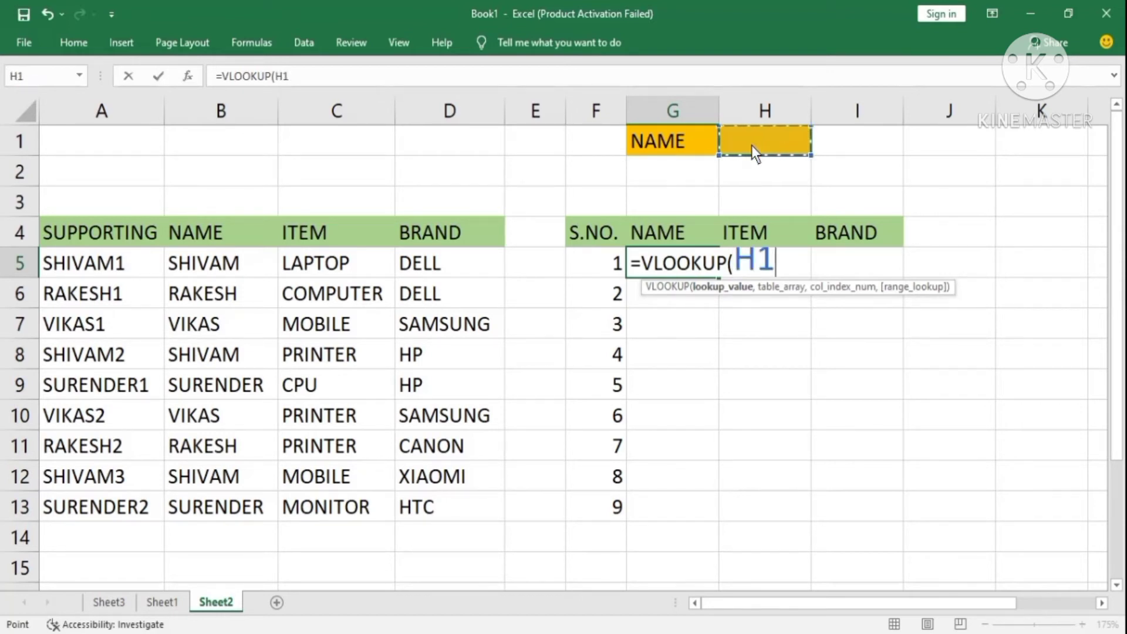
pyautogui.write('&')
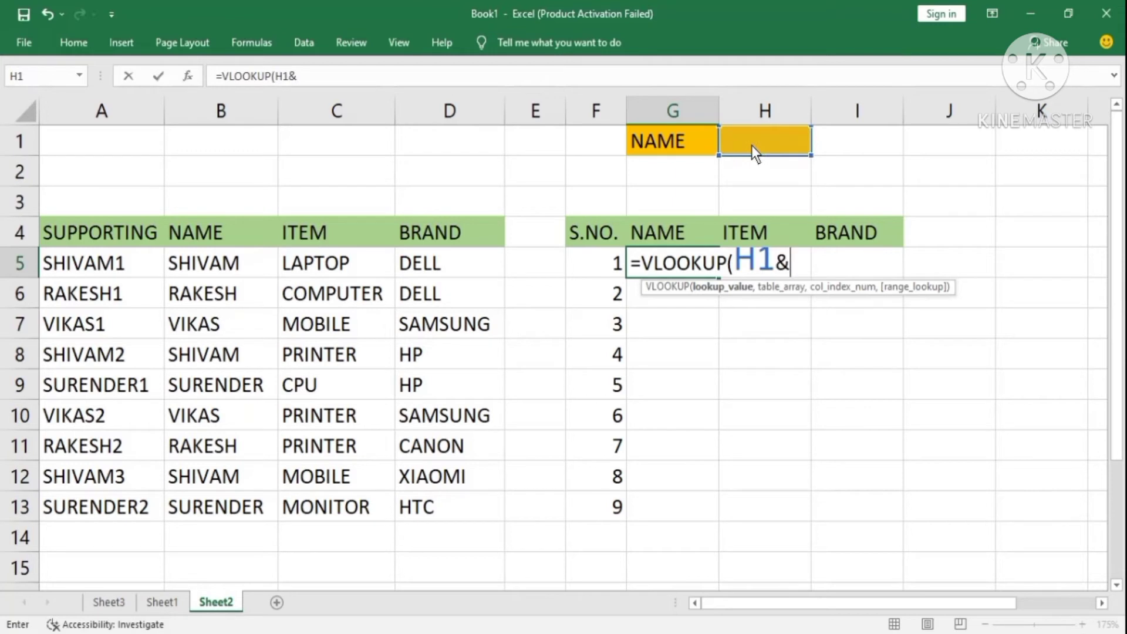
pyautogui.click(598, 266)
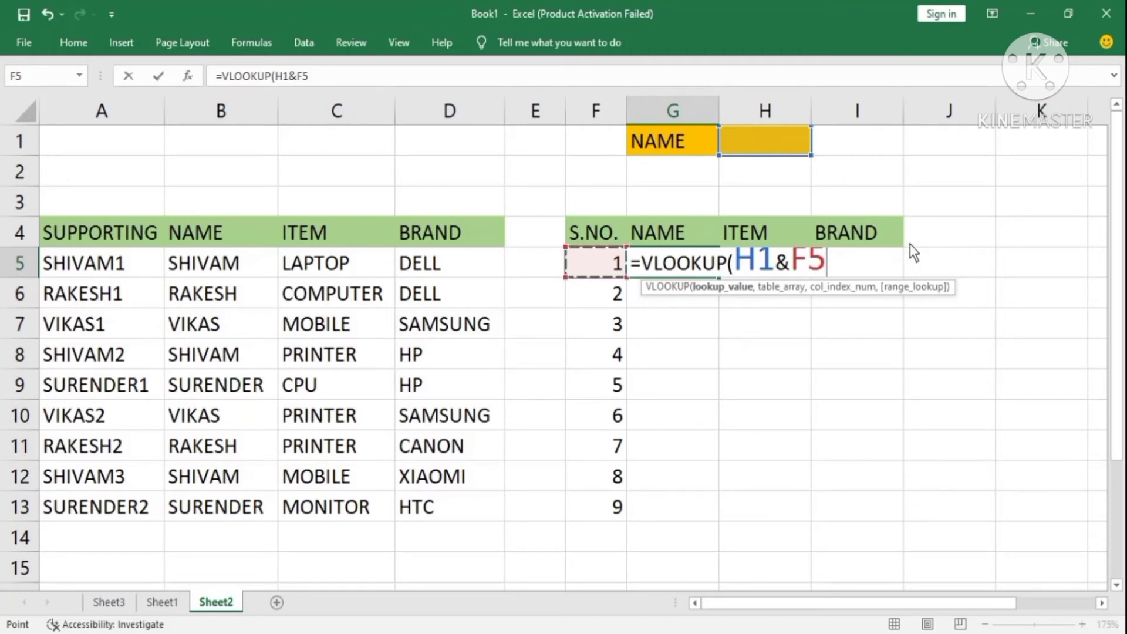
pyautogui.write(',')
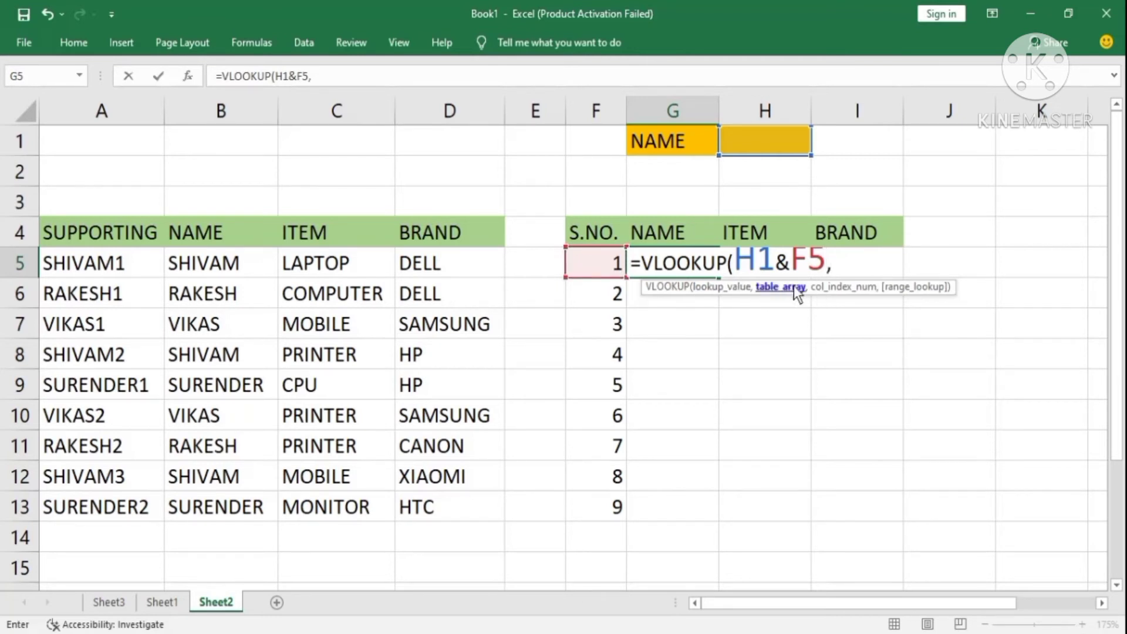
# Step: Complete G5's VLOOKUP with table range A4:D13, column index 2 and exact match 0
pyautogui.moveTo(123, 234); pyautogui.dragTo(443, 506)
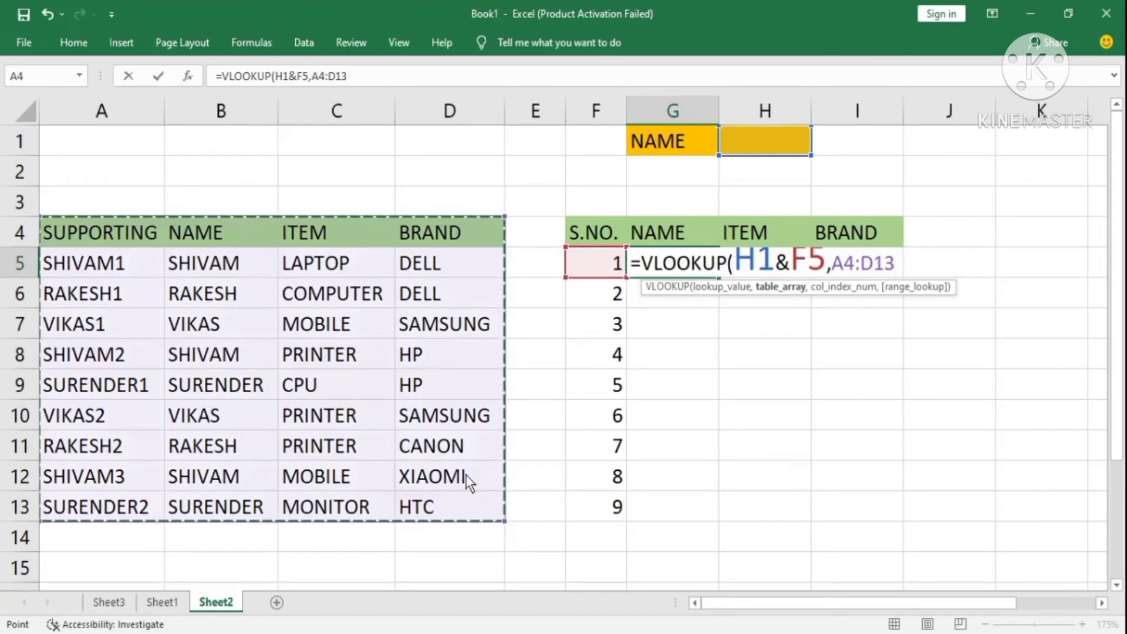
pyautogui.write(',2')
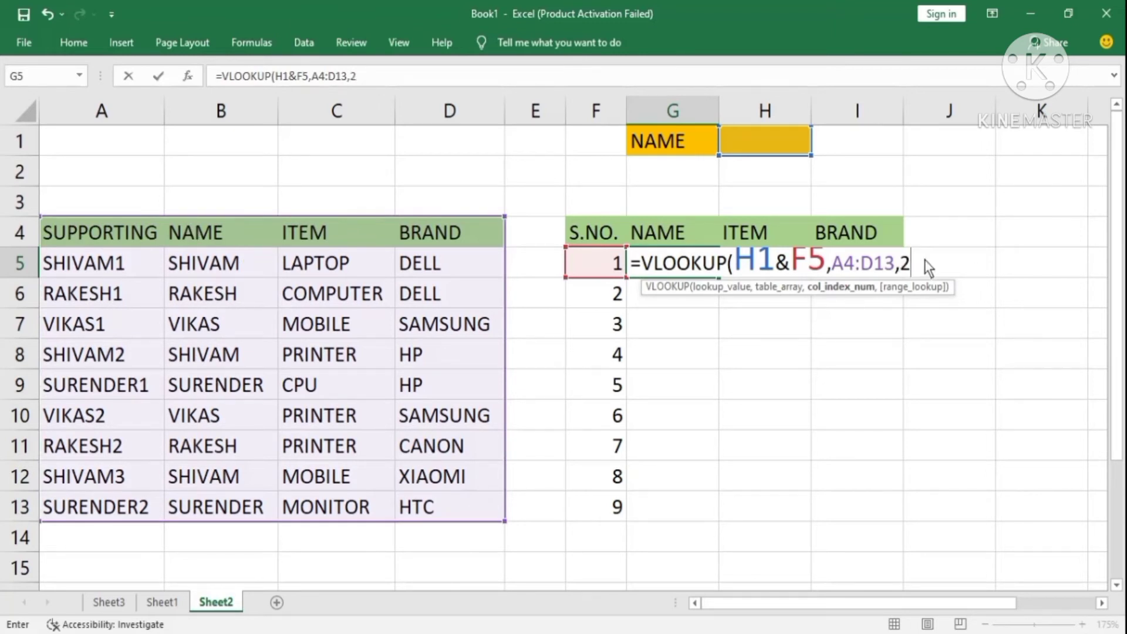
pyautogui.write(',0')
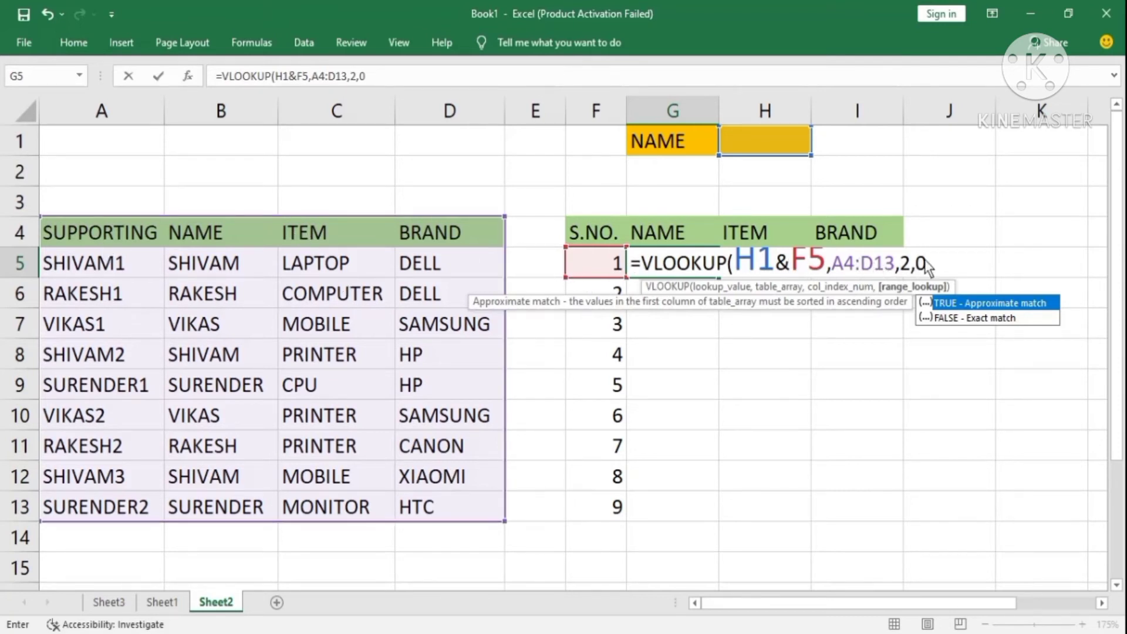
pyautogui.click(846, 263)
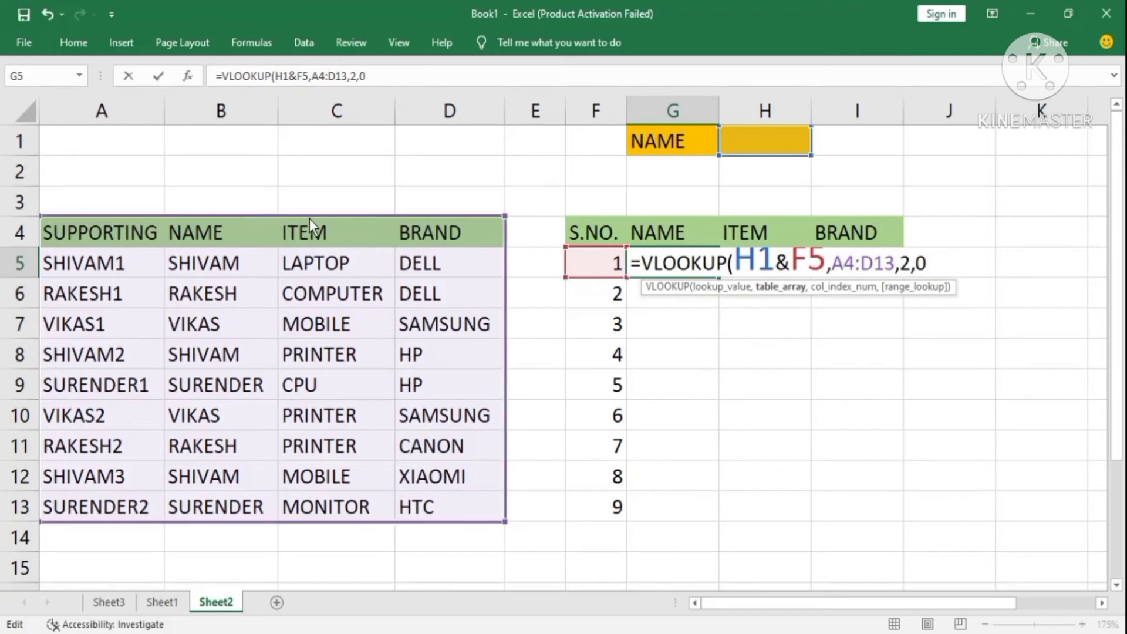
pyautogui.click(346, 215)
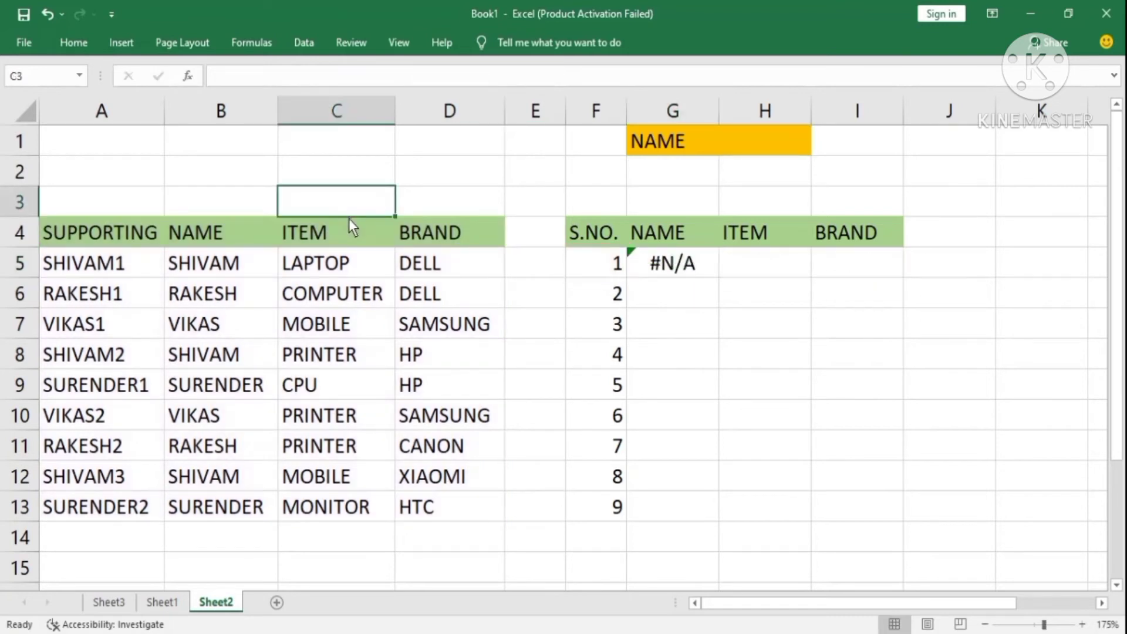
# Step: Open the VLOOKUP formula in G5 for editing
pyautogui.click(671, 266)
pyautogui.doubleClick(671, 265)
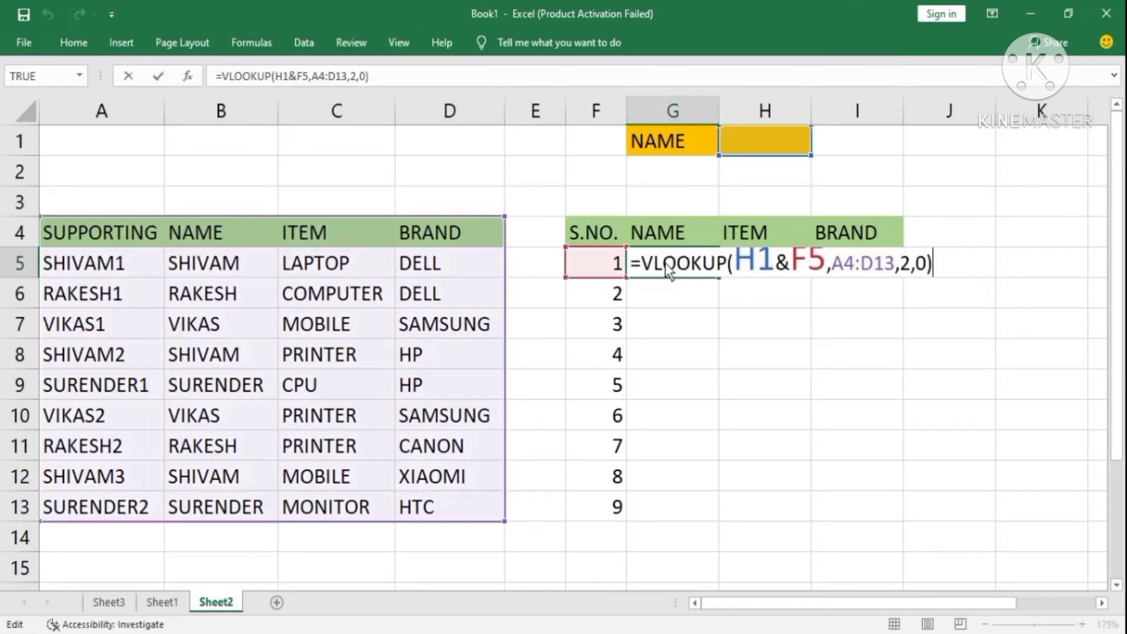
# Step: Try shifting the formula's table range down two rows to A6:D15 and move it back to A4:D13
pyautogui.moveTo(438, 216); pyautogui.dragTo(439, 254)
pyautogui.moveTo(443, 249); pyautogui.dragTo(444, 279)
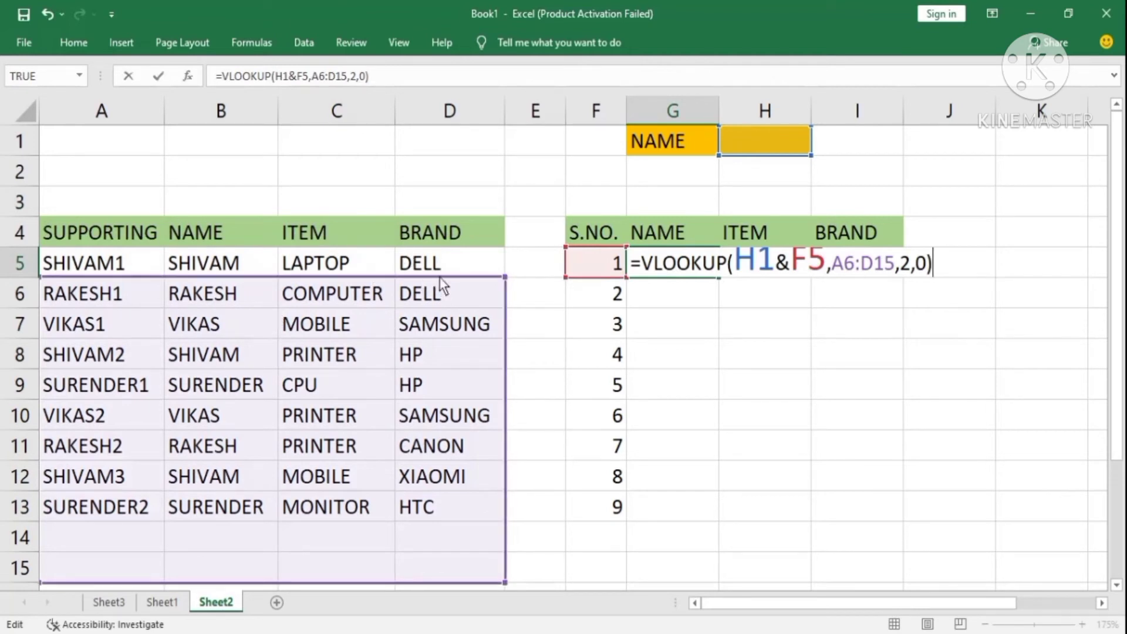
pyautogui.moveTo(445, 279); pyautogui.dragTo(455, 228)
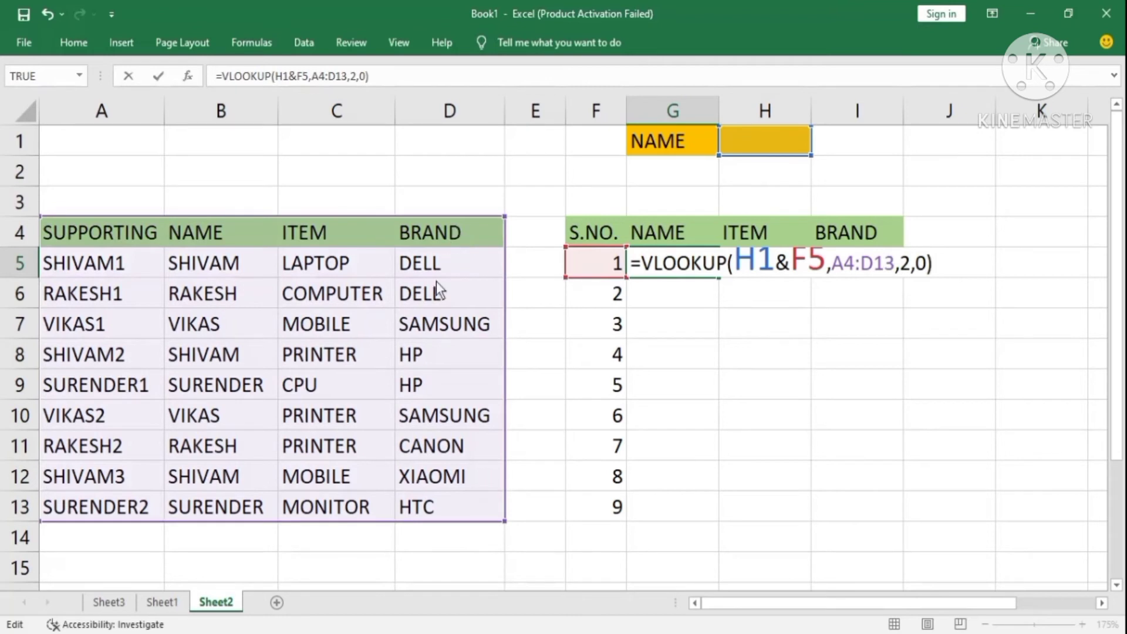
# Step: Make the table range and lookup name cell absolute in G5's formula, as $A$4:$D$13 and $H$1
pyautogui.click(843, 264)
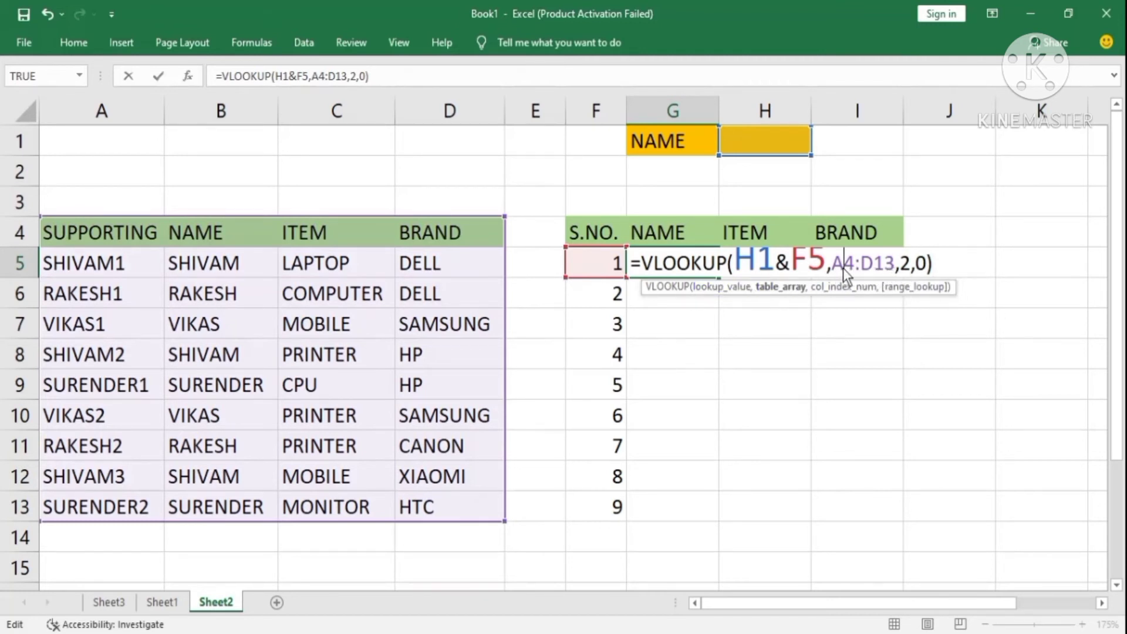
pyautogui.press('F4')
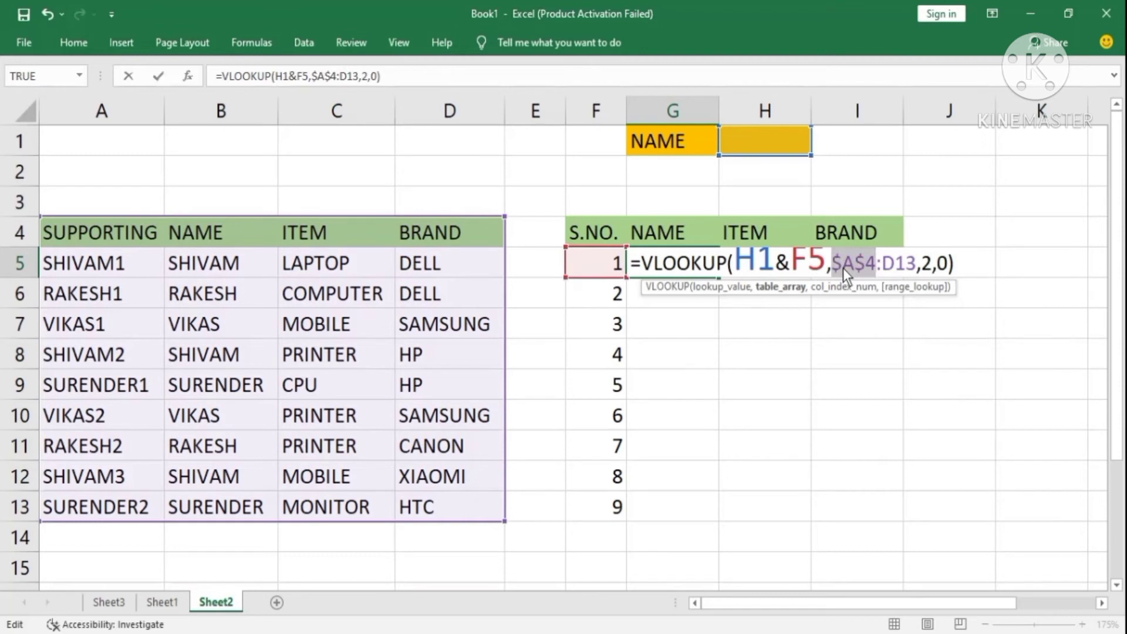
pyautogui.click(908, 267)
pyautogui.press('F4')
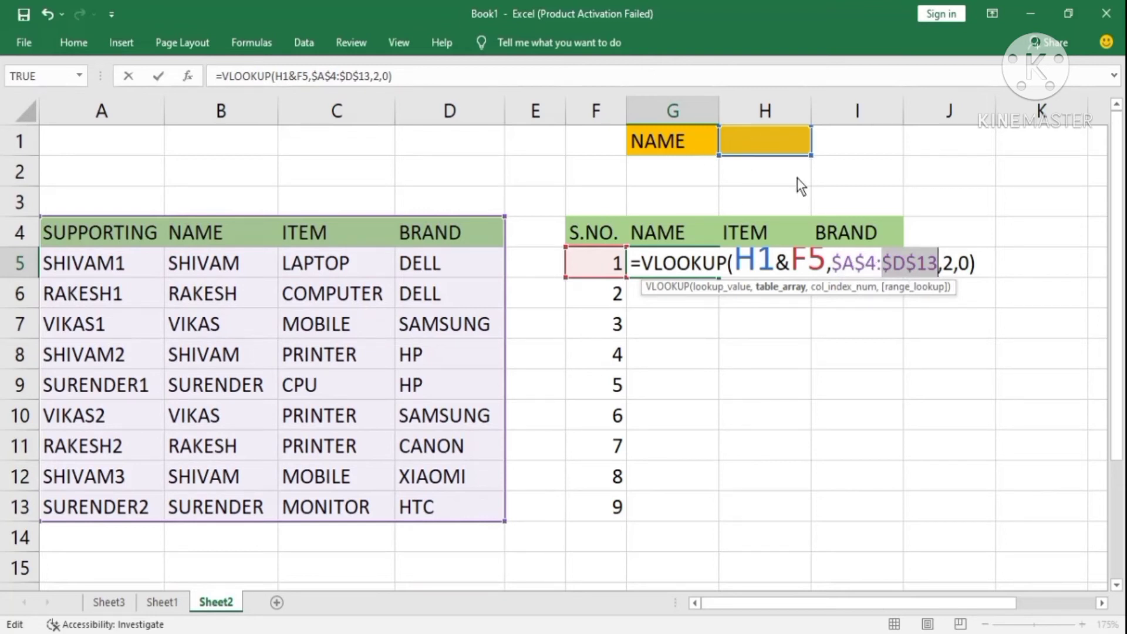
pyautogui.click(757, 265)
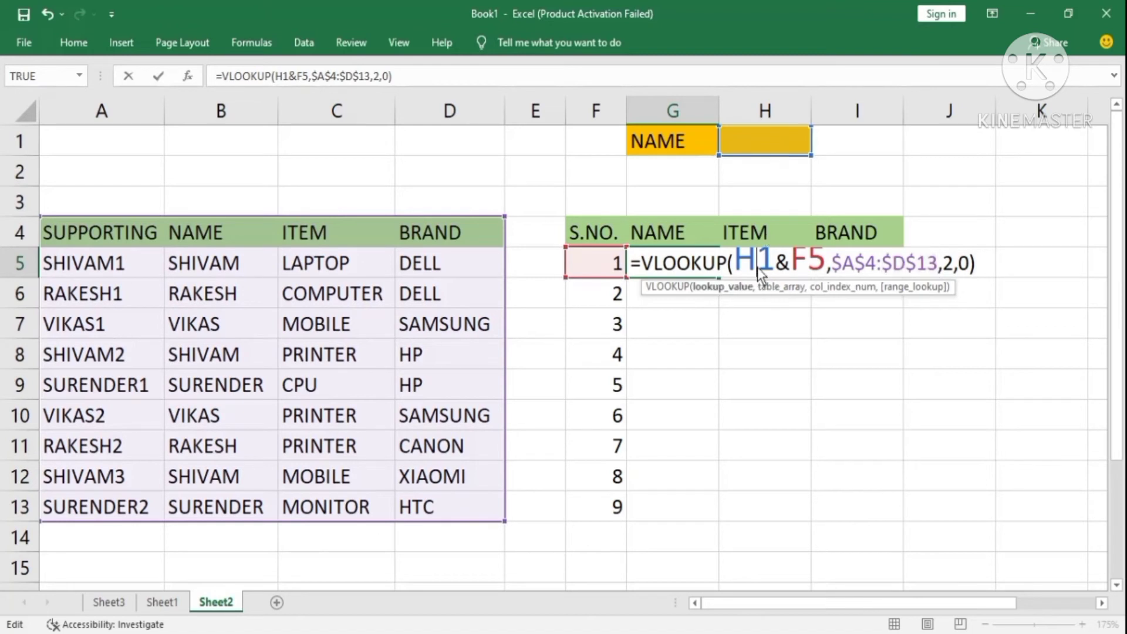
pyautogui.press('F4')
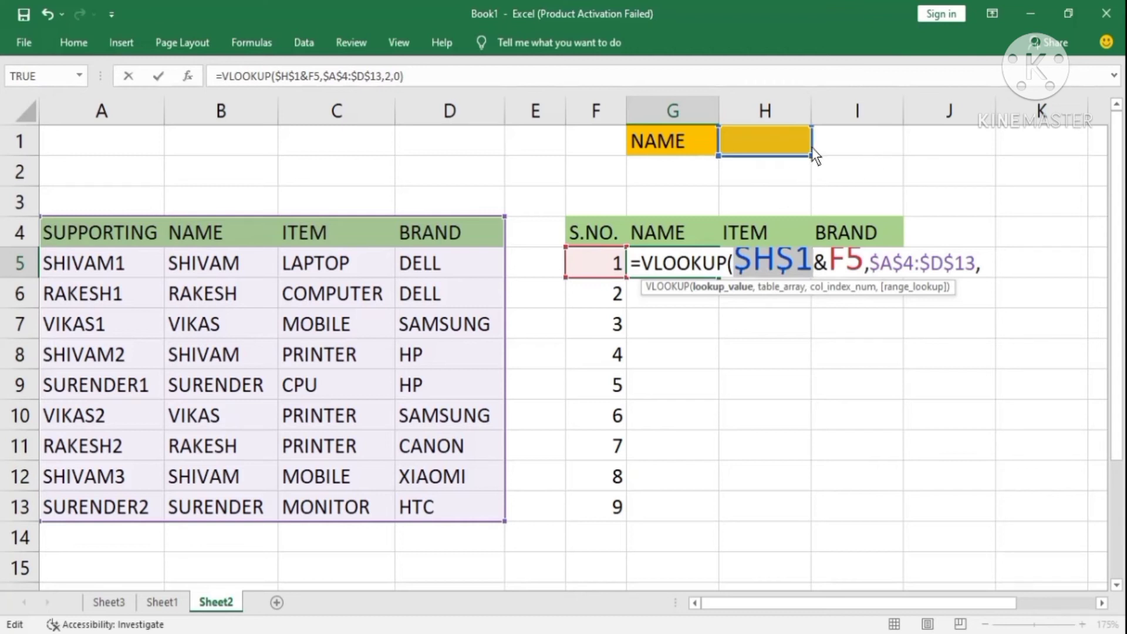
# Step: Lock only the column of the F5 reference as $F5 and commit G5's VLOOKUP formula
pyautogui.click(844, 266)
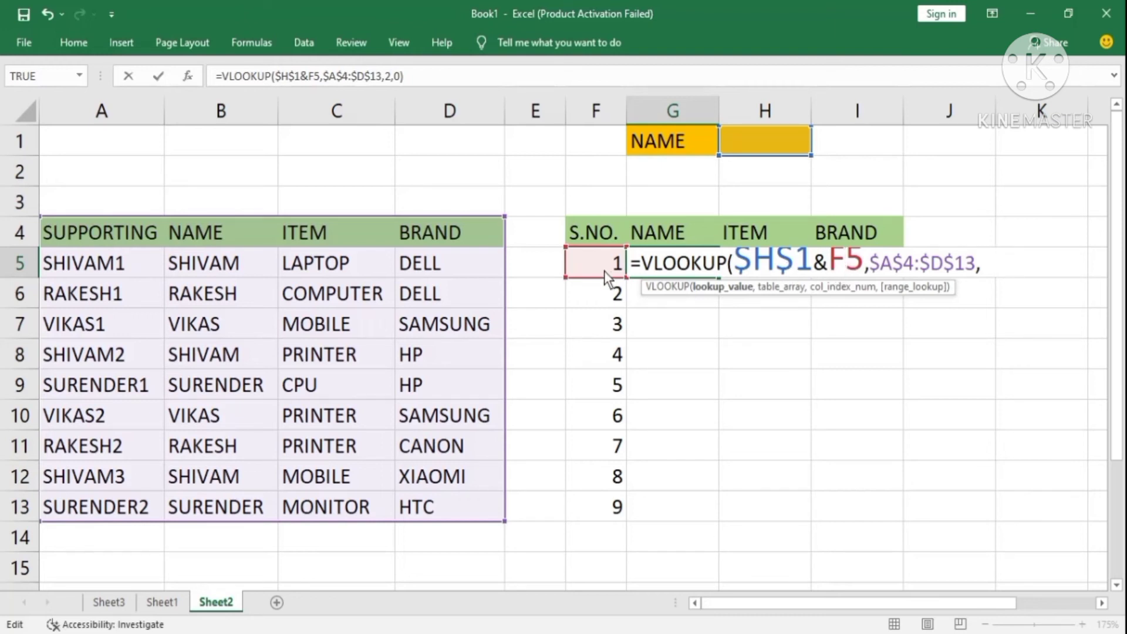
pyautogui.press('F4')
pyautogui.press('F4')
pyautogui.press('F4')
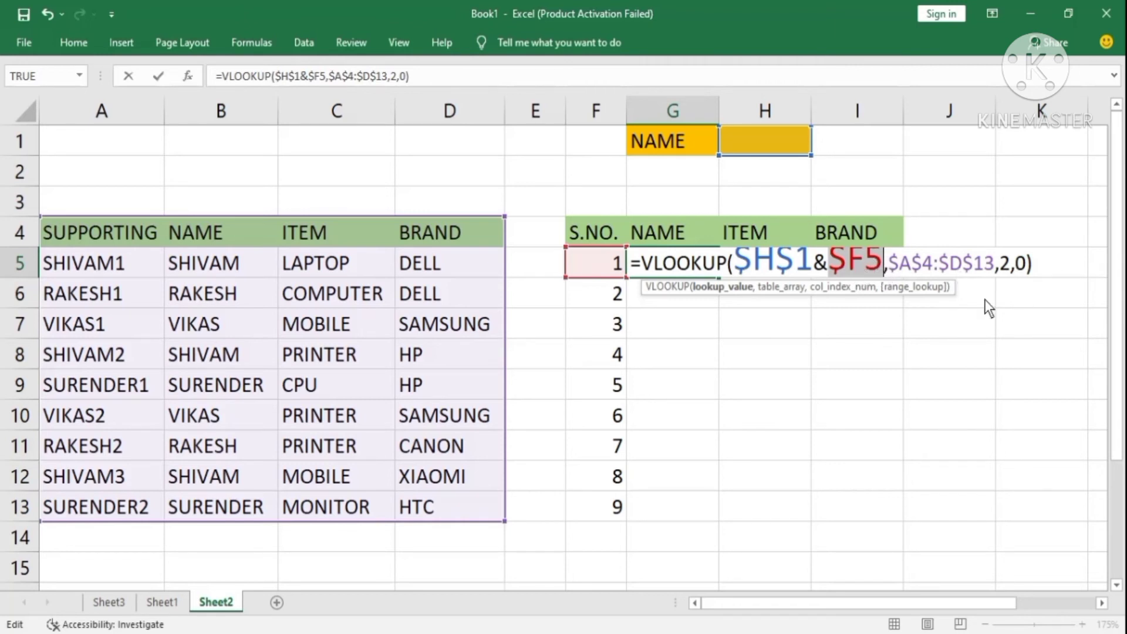
pyautogui.press('Return')
pyautogui.press('Up')
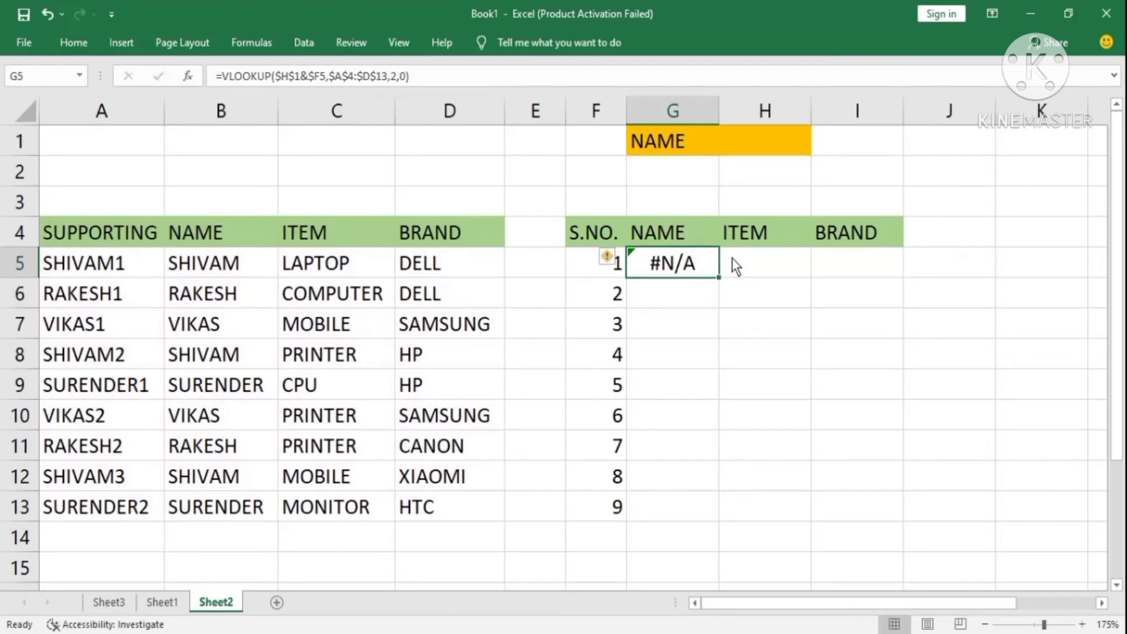
pyautogui.click(767, 141)
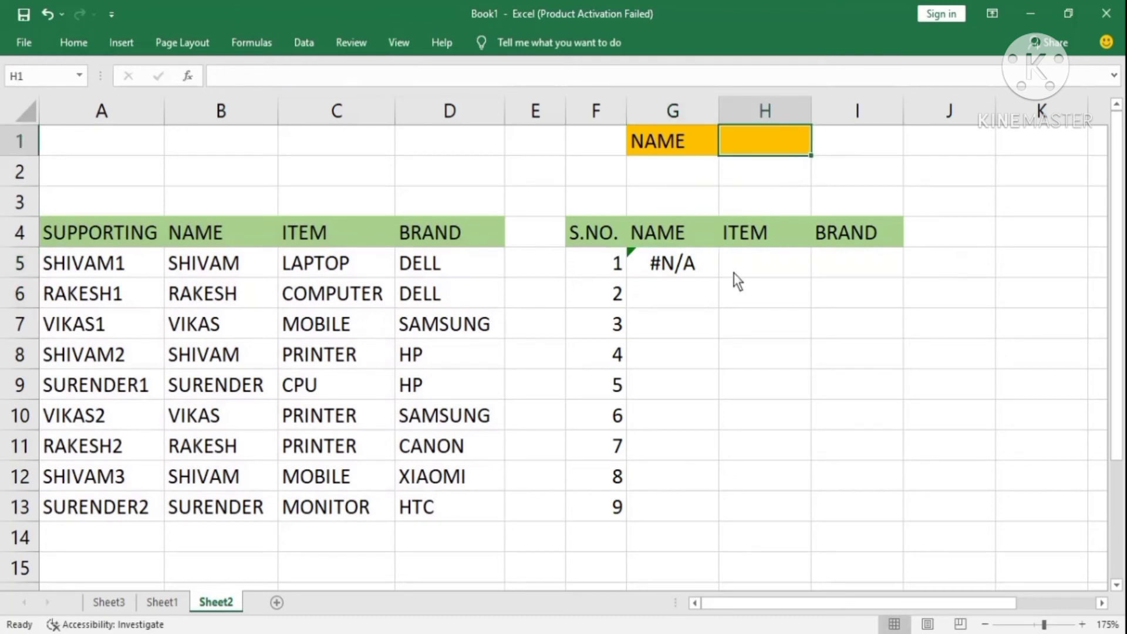
pyautogui.click(683, 271)
pyautogui.click(755, 282)
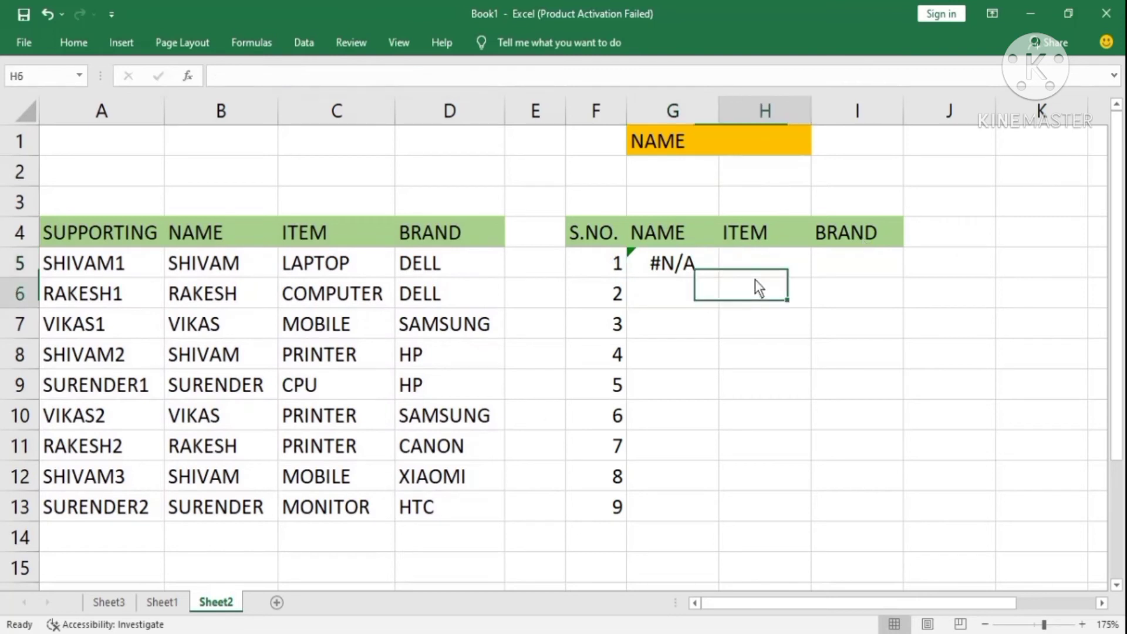
# Step: Wrap G5's VLOOKUP in IFERROR with an empty string ("") as the value returned on error
pyautogui.click(699, 274)
pyautogui.doubleClick(700, 273)
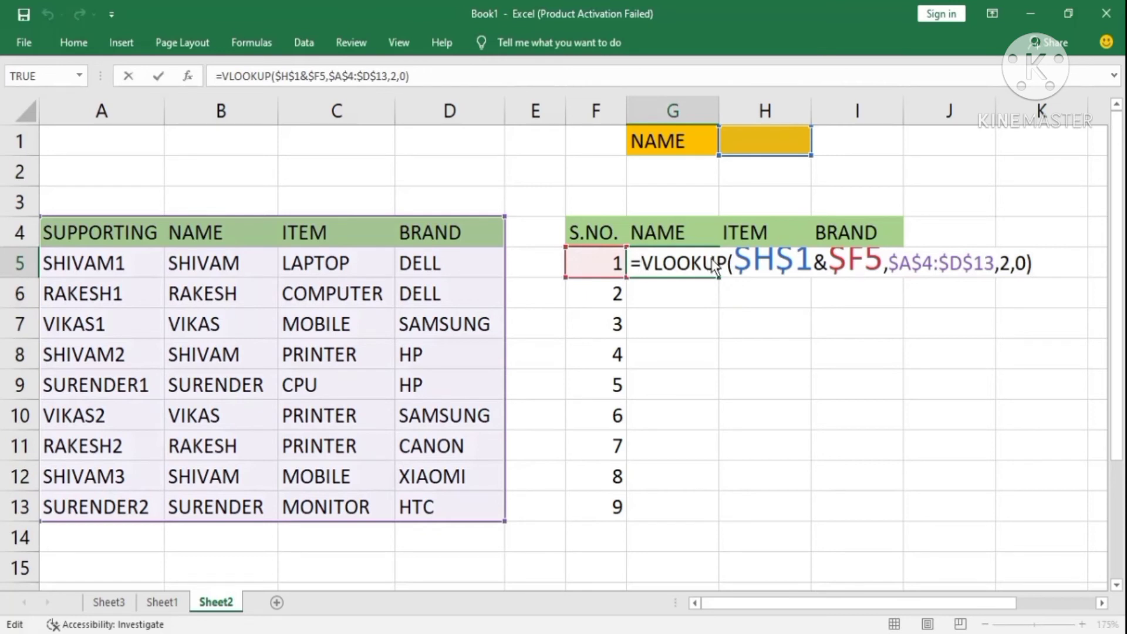
pyautogui.click(636, 267)
pyautogui.write('IFER')
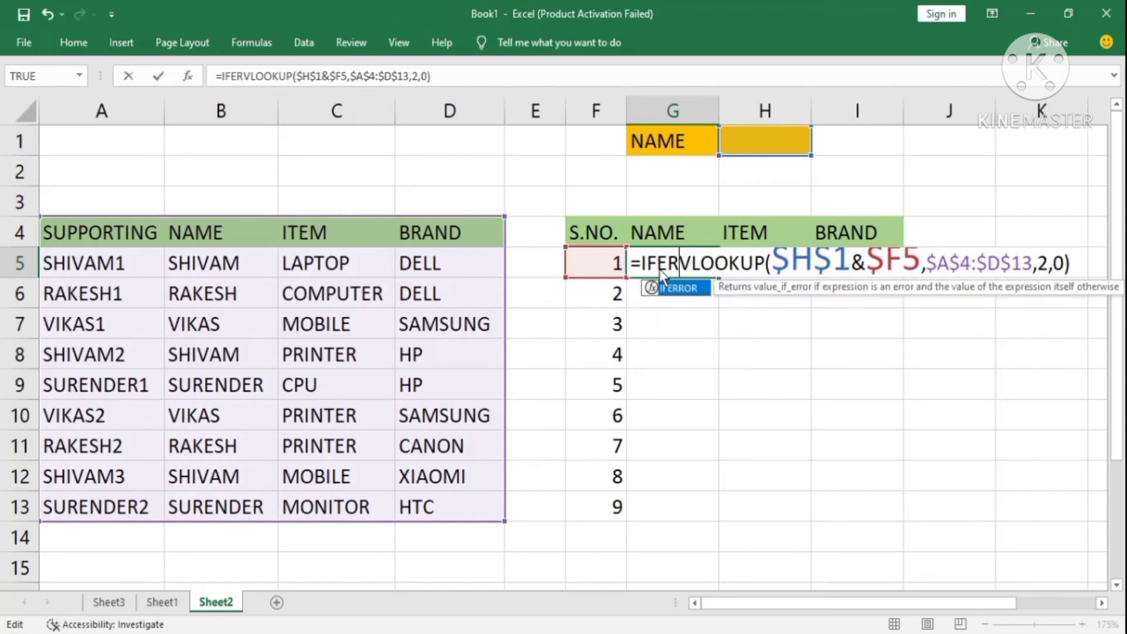
pyautogui.press('Tab')
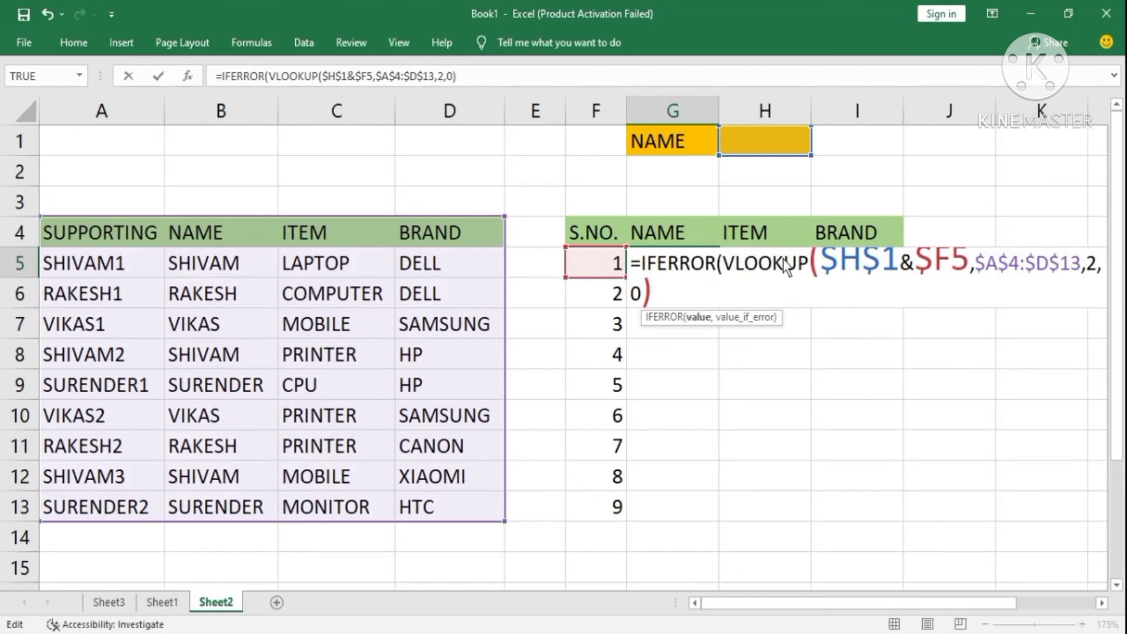
pyautogui.write(',""')
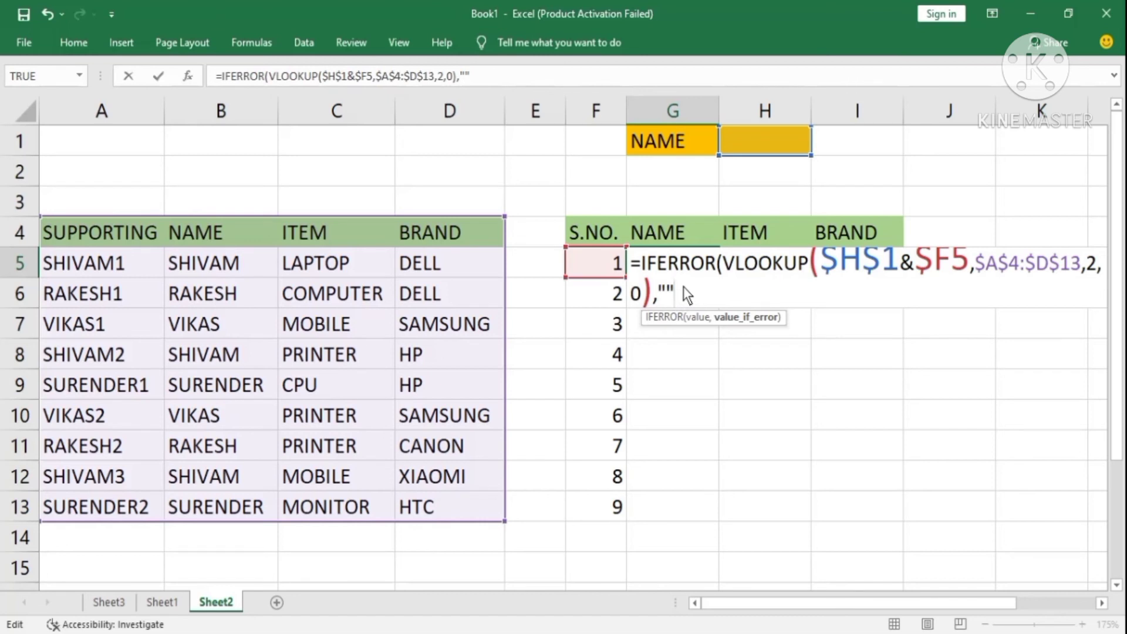
pyautogui.write(')')
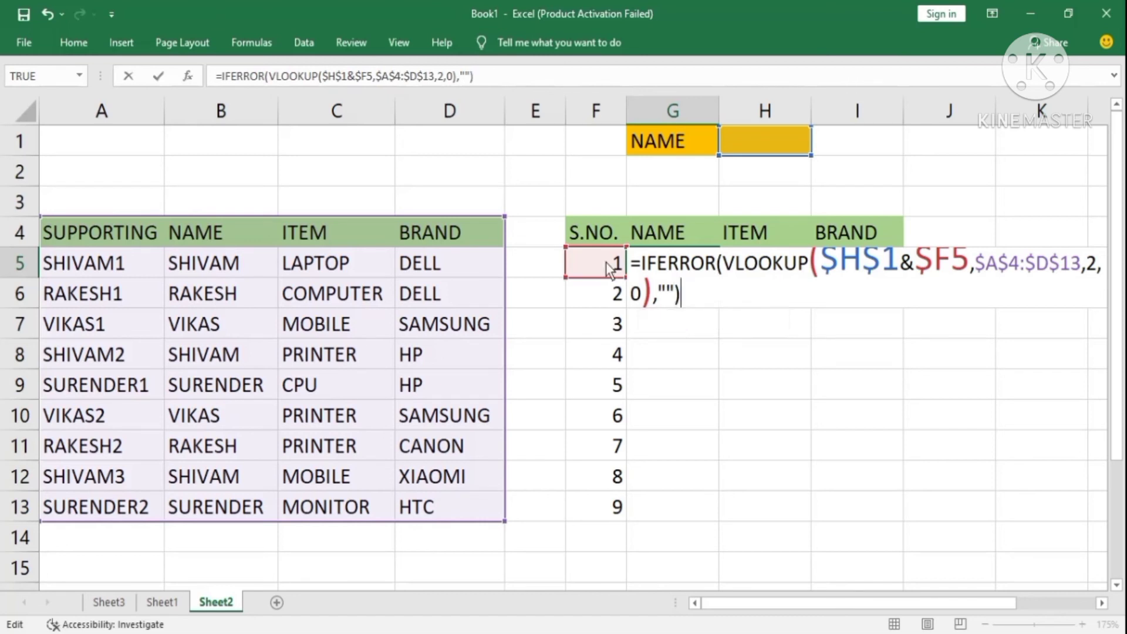
pyautogui.press('Return')
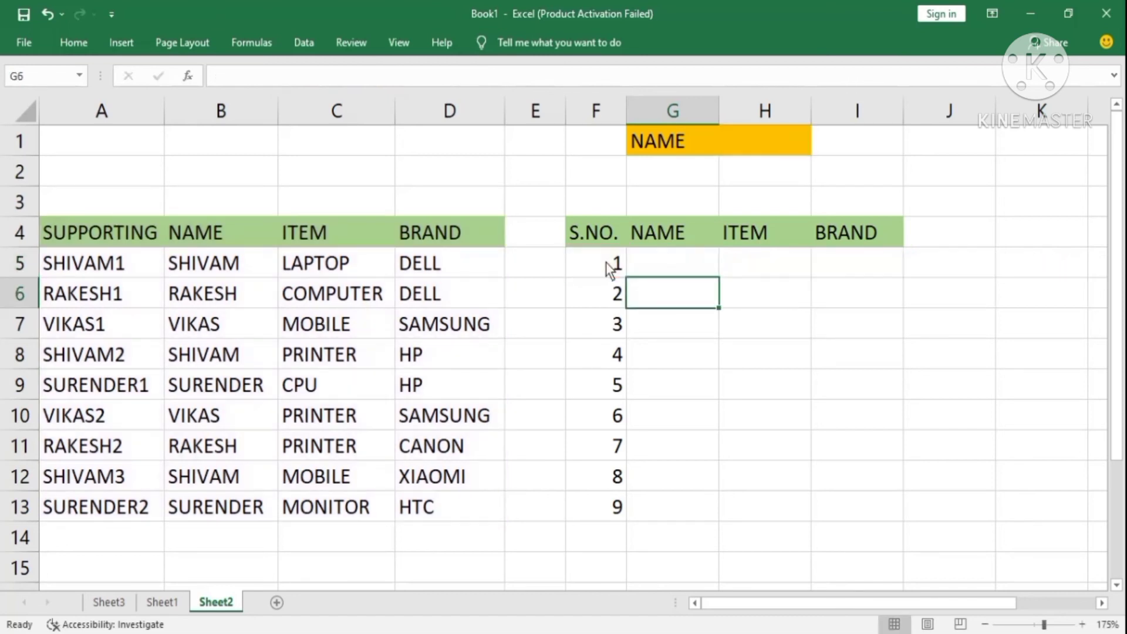
pyautogui.press('Up')
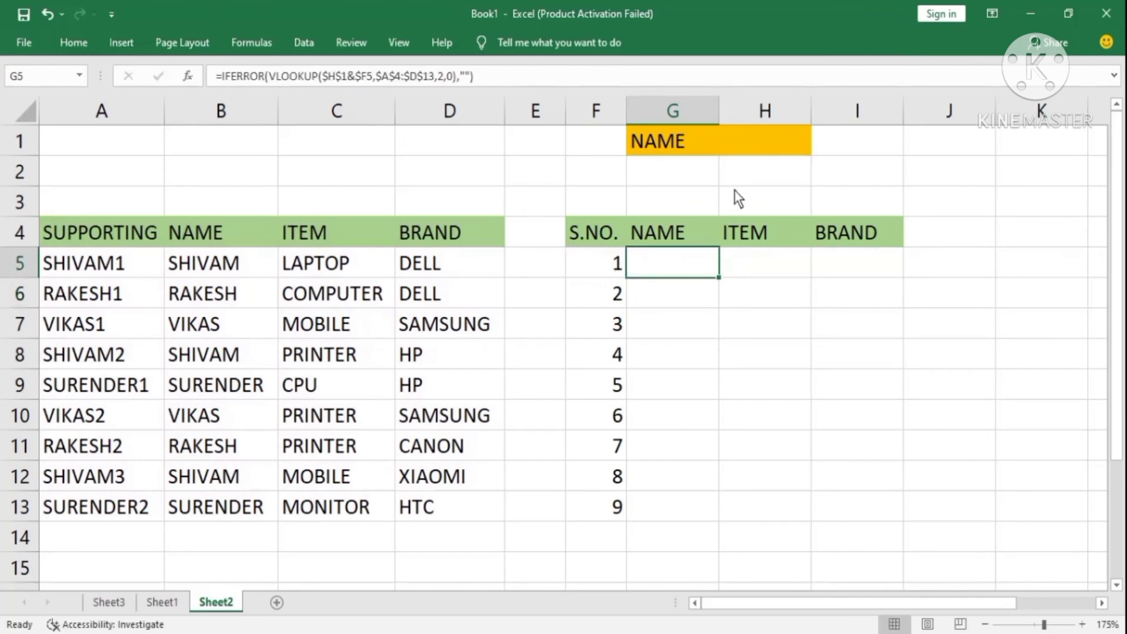
# Step: Enter the name from cell B6 as the lookup name in H1
pyautogui.click(753, 148)
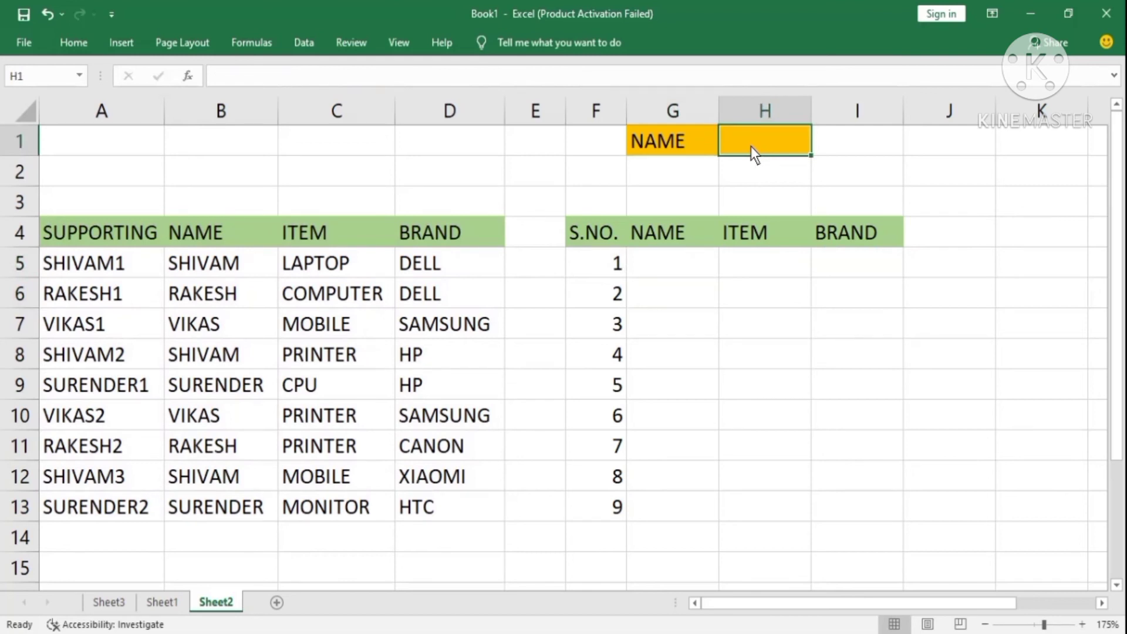
pyautogui.write('RAKESH')
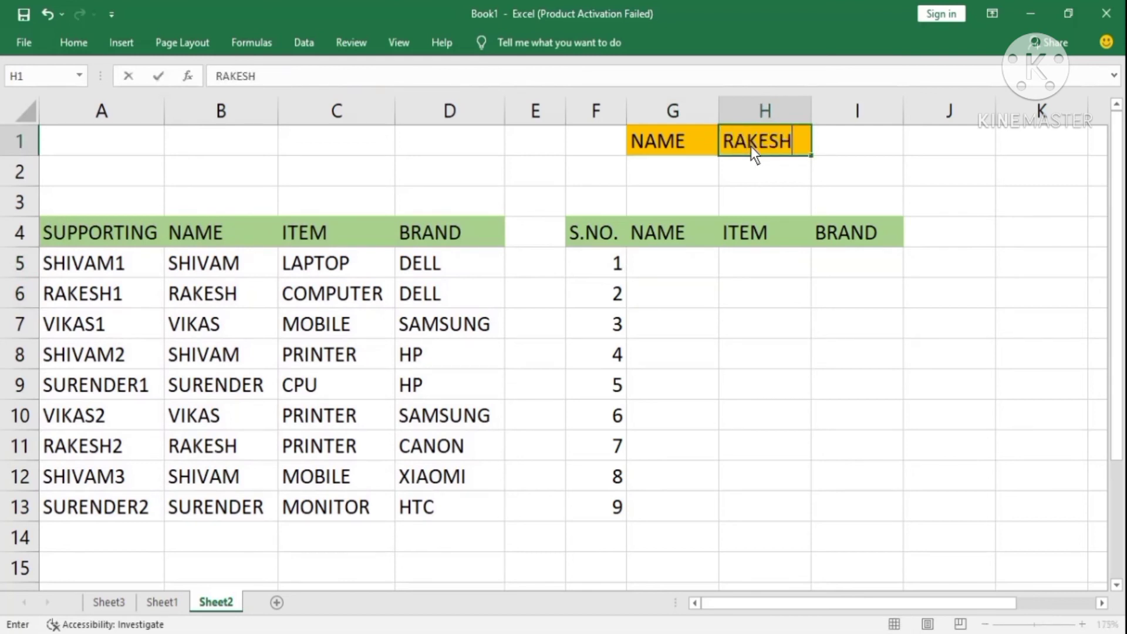
pyautogui.press('Return')
pyautogui.click(775, 144)
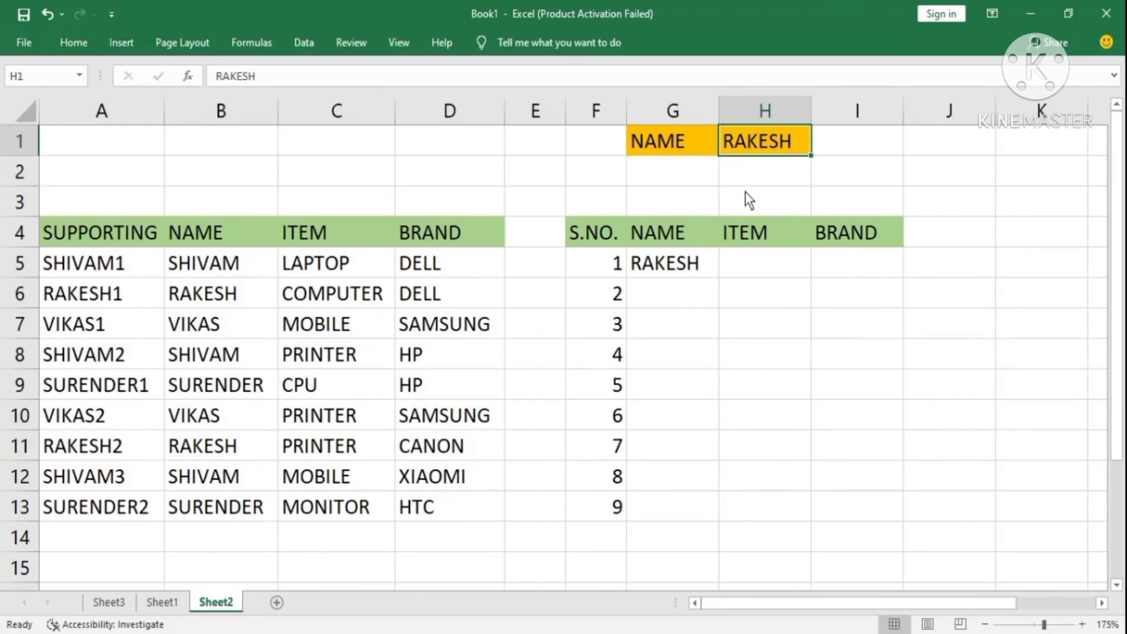
# Step: Fill G5's IFERROR-wrapped VLOOKUP formula across the ITEM and BRAND columns to H5:I5
pyautogui.click(684, 266)
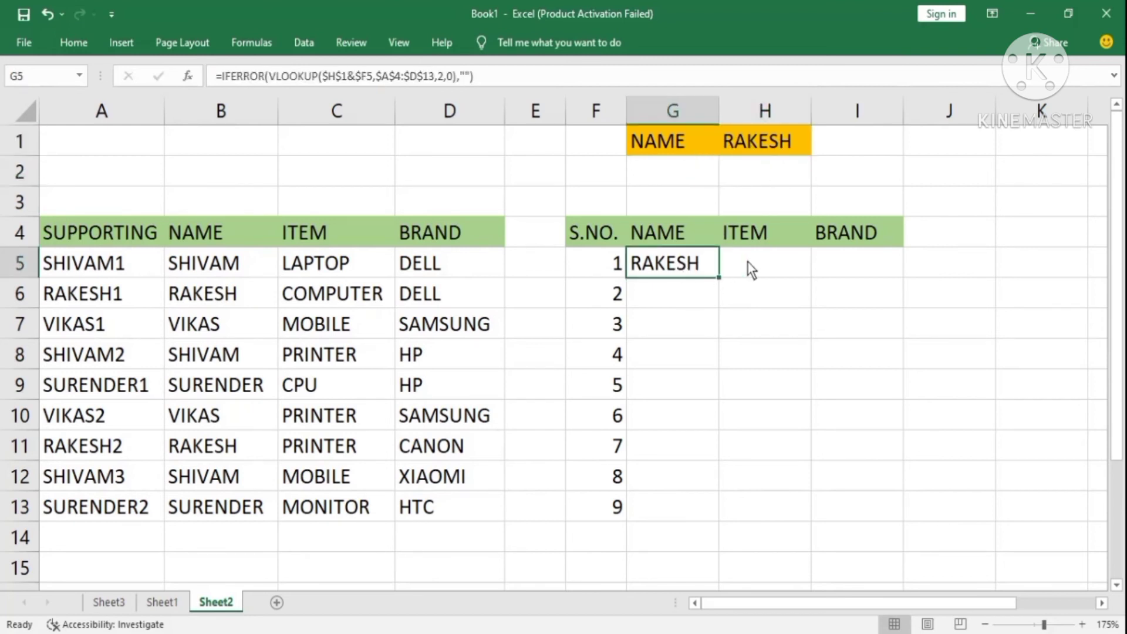
pyautogui.click(747, 262)
pyautogui.click(698, 271)
pyautogui.moveTo(720, 280); pyautogui.dragTo(871, 272)
pyautogui.click(945, 270)
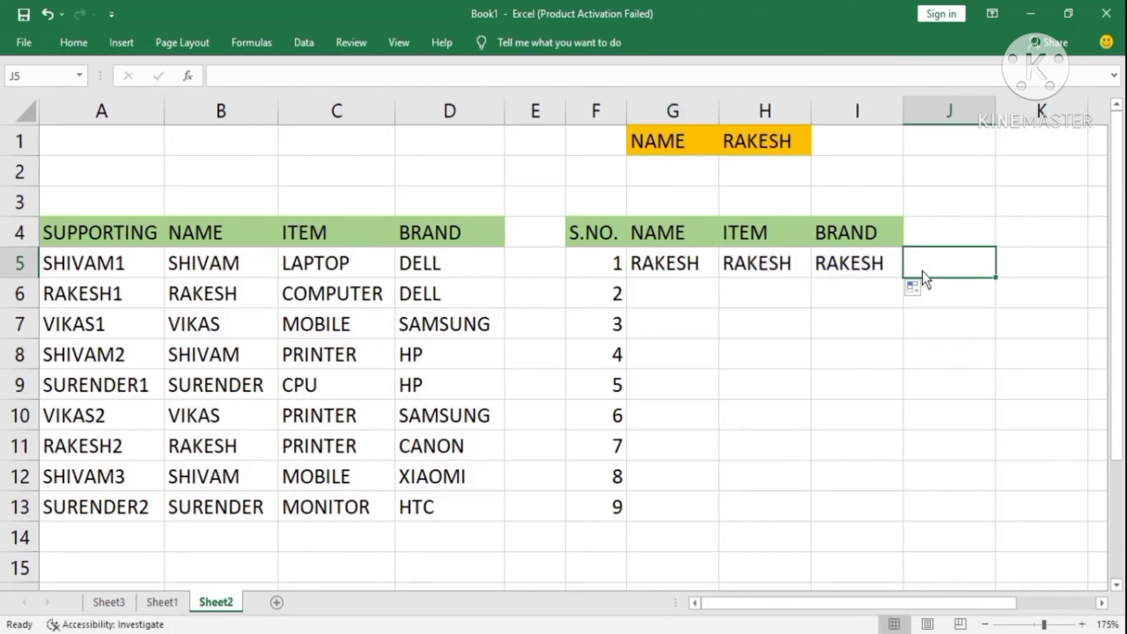
# Step: Set the VLOOKUP column index in H5's formula to 3 so it returns the ITEM
pyautogui.click(733, 273)
pyautogui.click(676, 264)
pyautogui.click(779, 265)
pyautogui.click(875, 267)
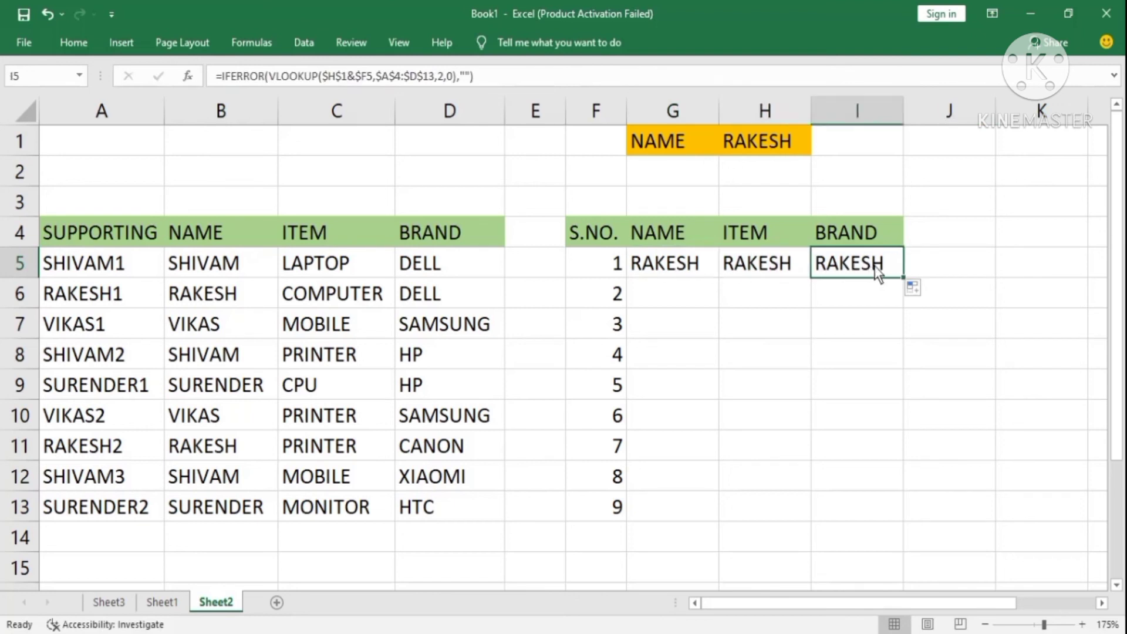
pyautogui.click(773, 267)
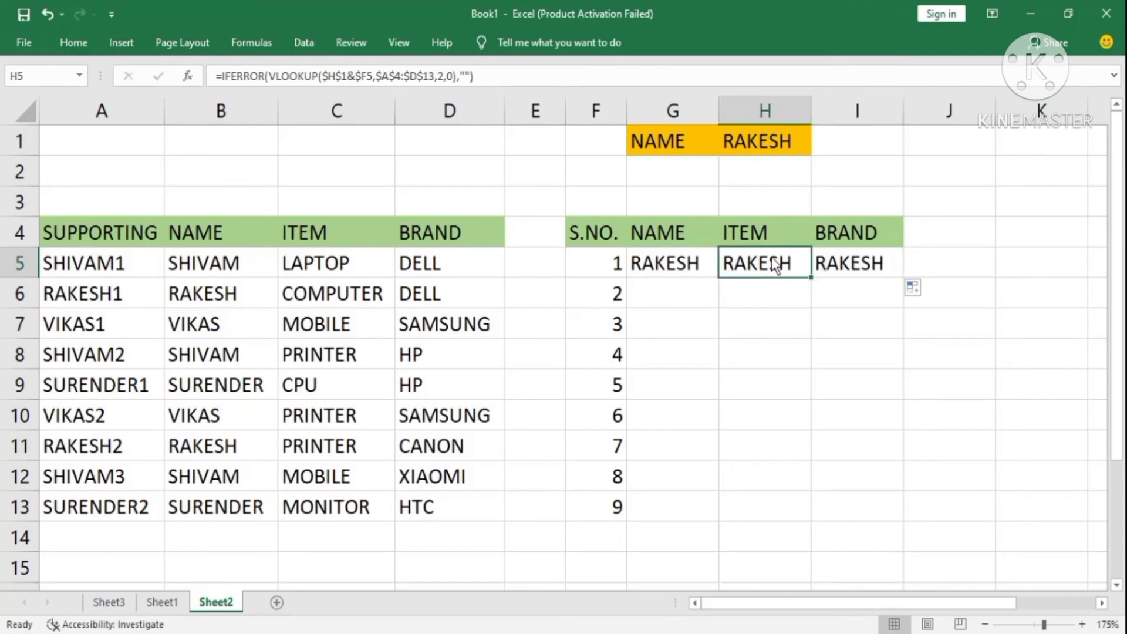
pyautogui.doubleClick(775, 266)
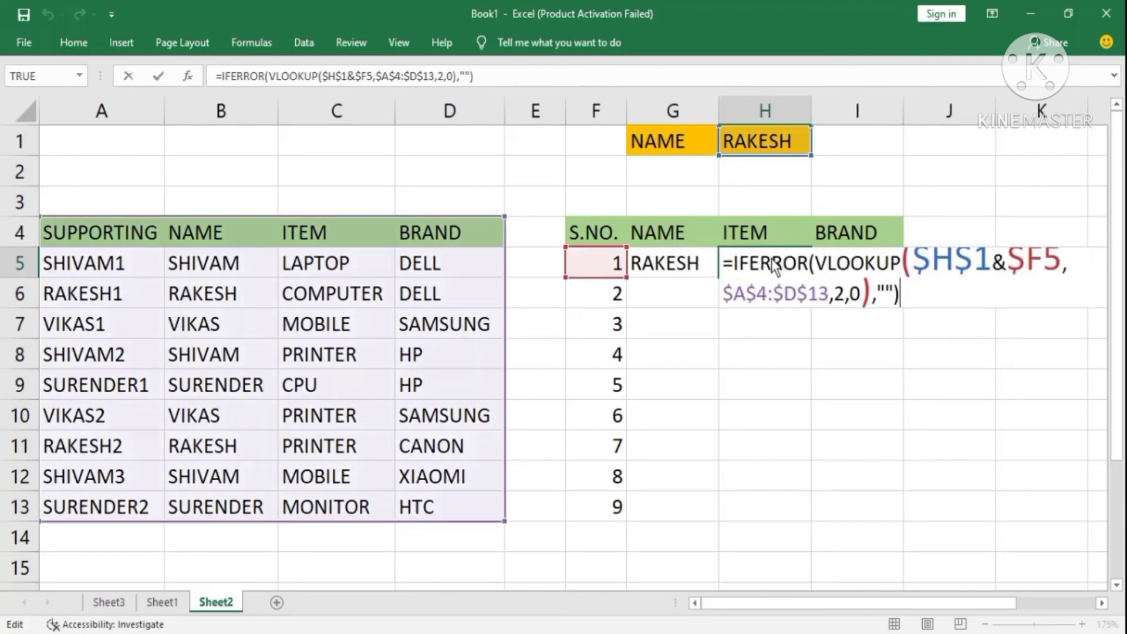
pyautogui.doubleClick(836, 294)
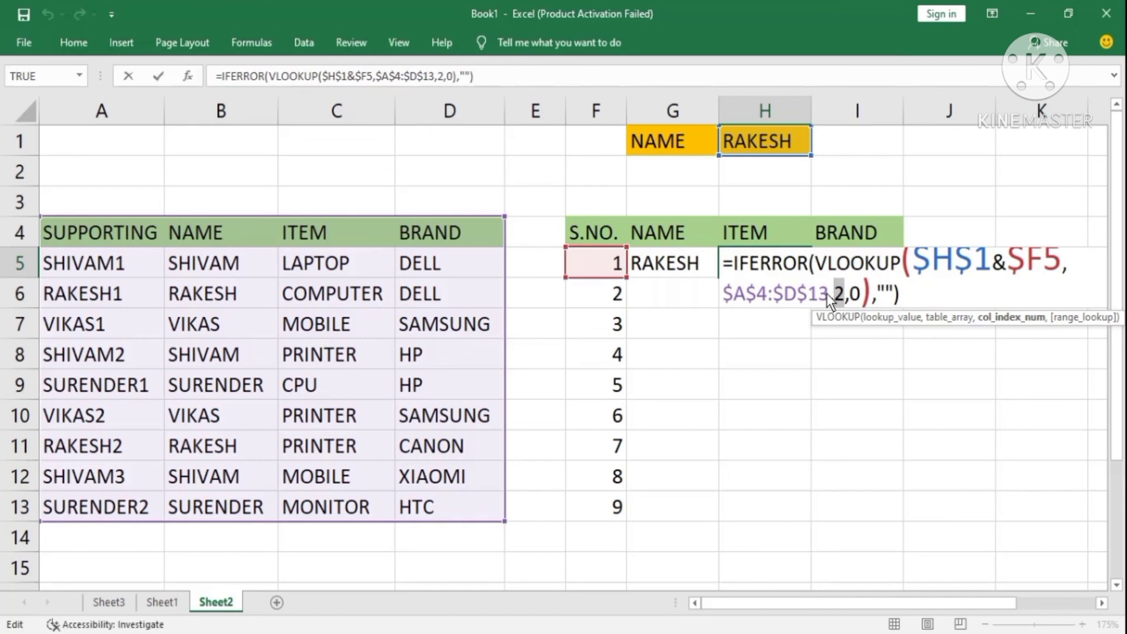
pyautogui.press('BackSpace')
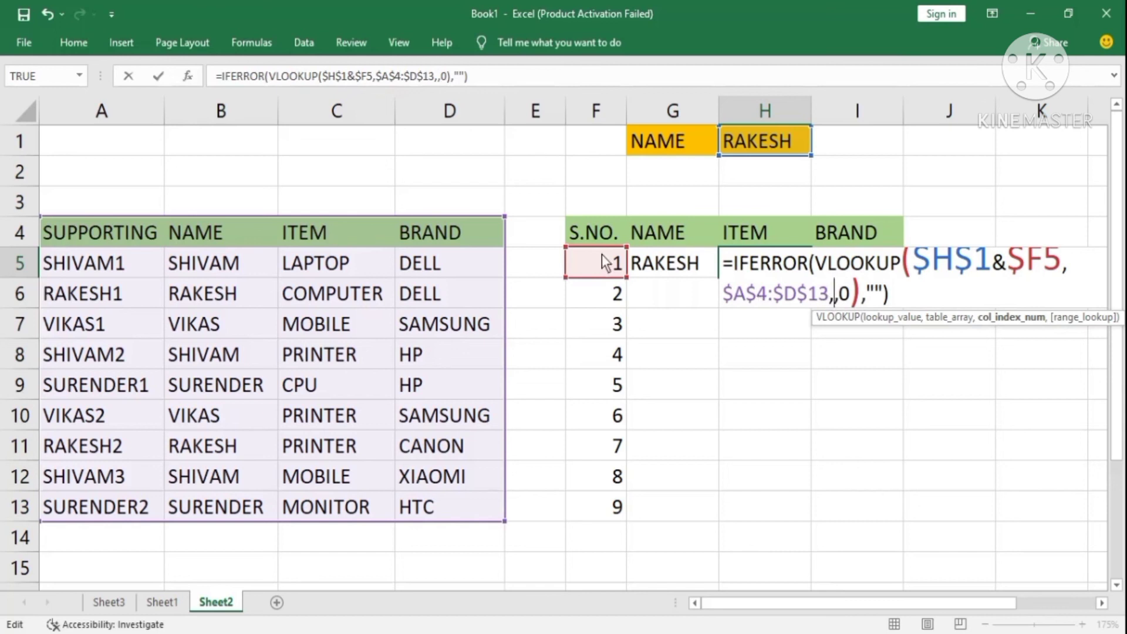
pyautogui.write('3')
pyautogui.press('Return')
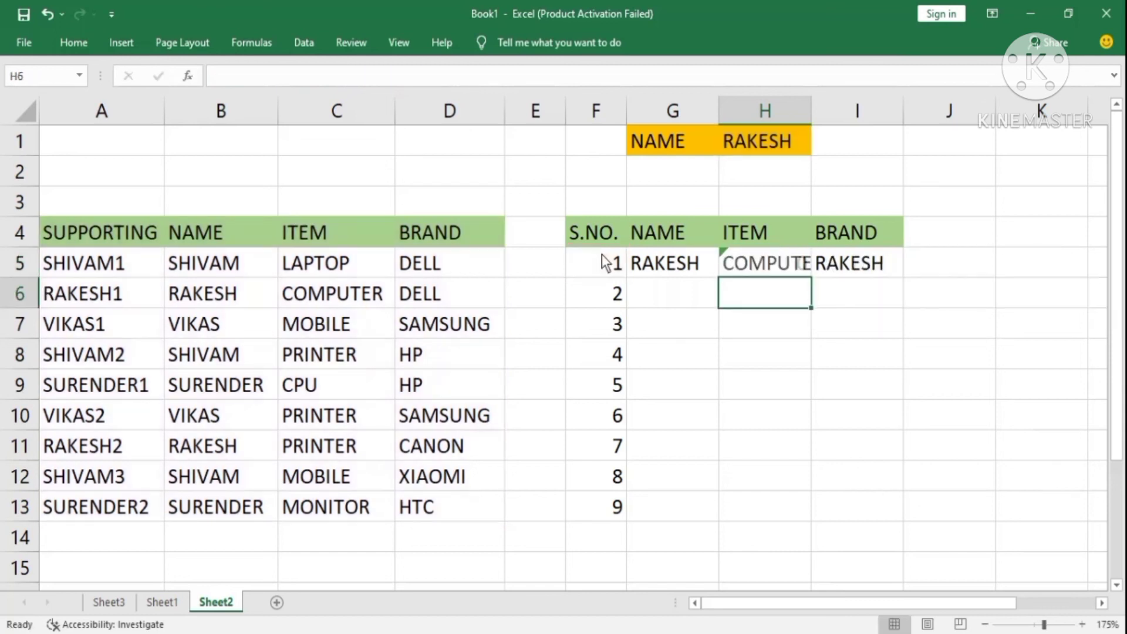
# Step: Set the VLOOKUP column index in I5's formula to 4 so it returns the BRAND
pyautogui.press('Up')
pyautogui.press('Right')
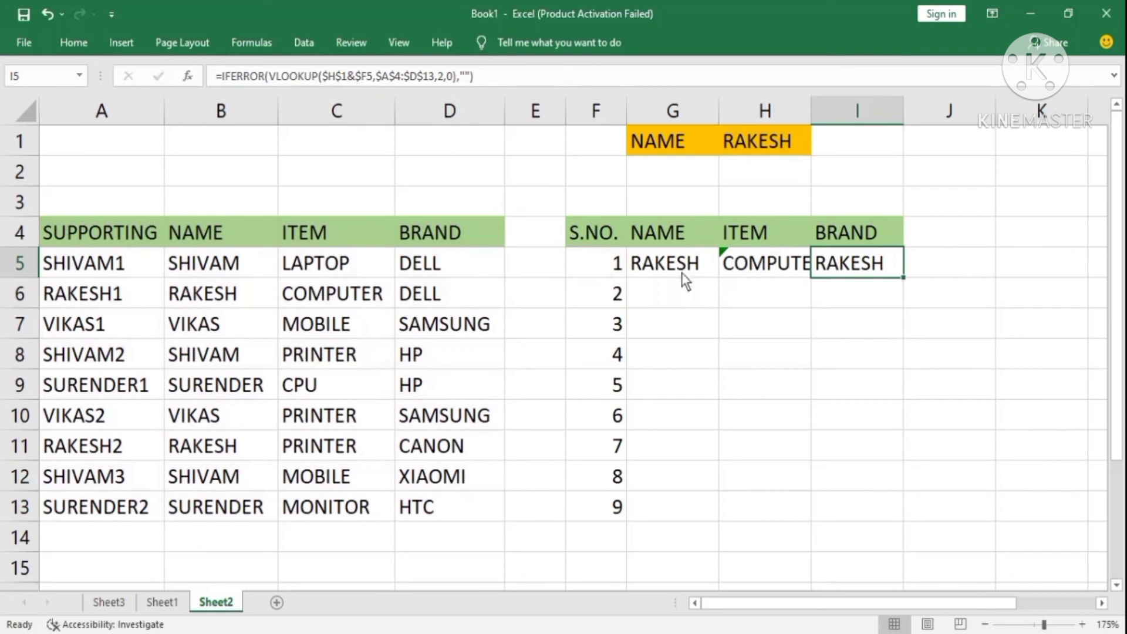
pyautogui.press('F2')
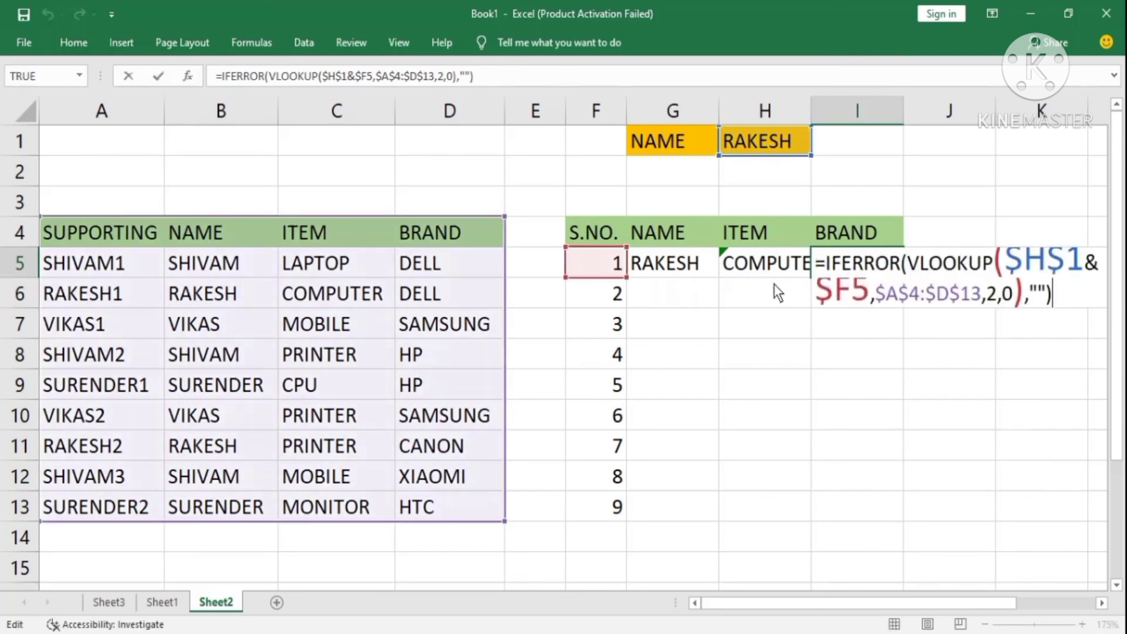
pyautogui.click(998, 295)
pyautogui.press('BackSpace')
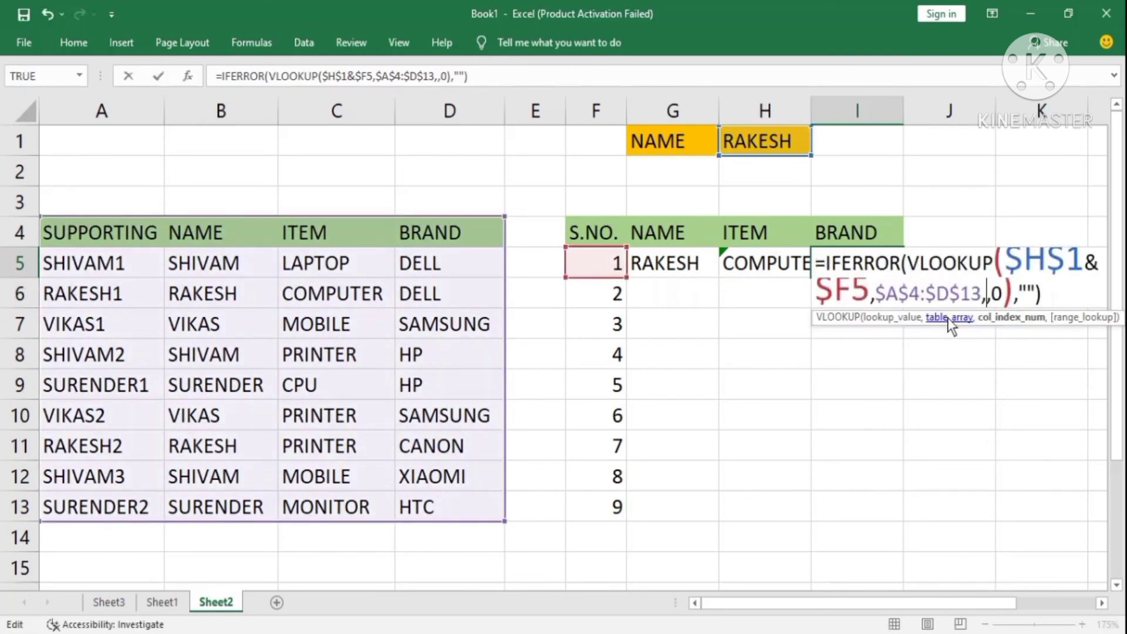
pyautogui.write('4')
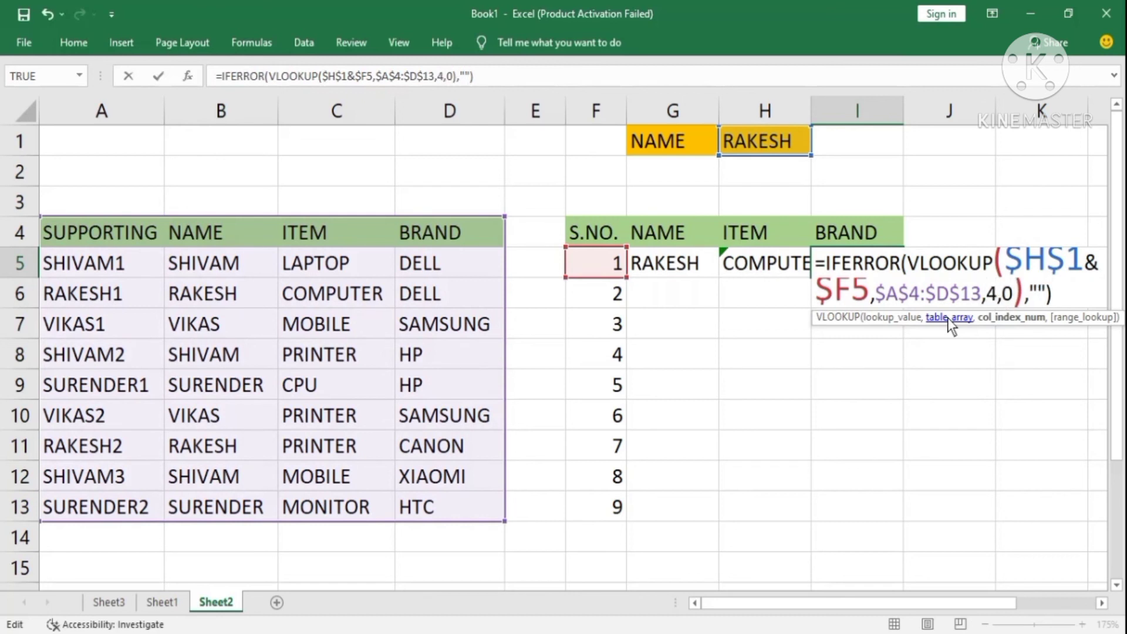
pyautogui.press('Return')
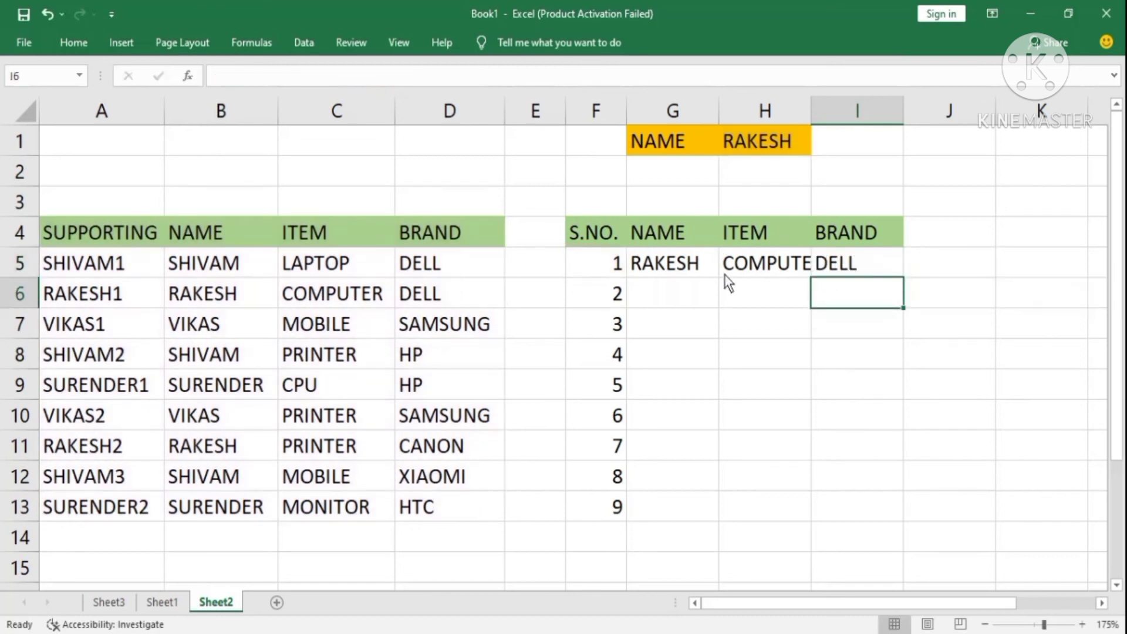
# Step: Widen column H slightly so the full item name in H5 fits
pyautogui.click(669, 265)
pyautogui.click(933, 271)
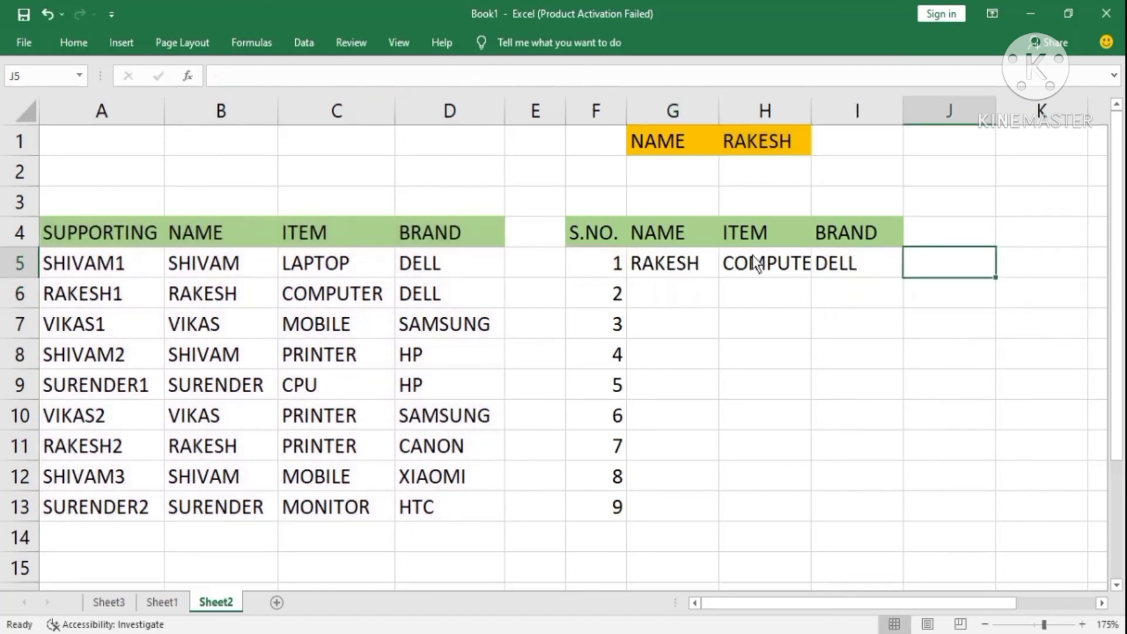
pyautogui.moveTo(813, 113); pyautogui.dragTo(826, 113)
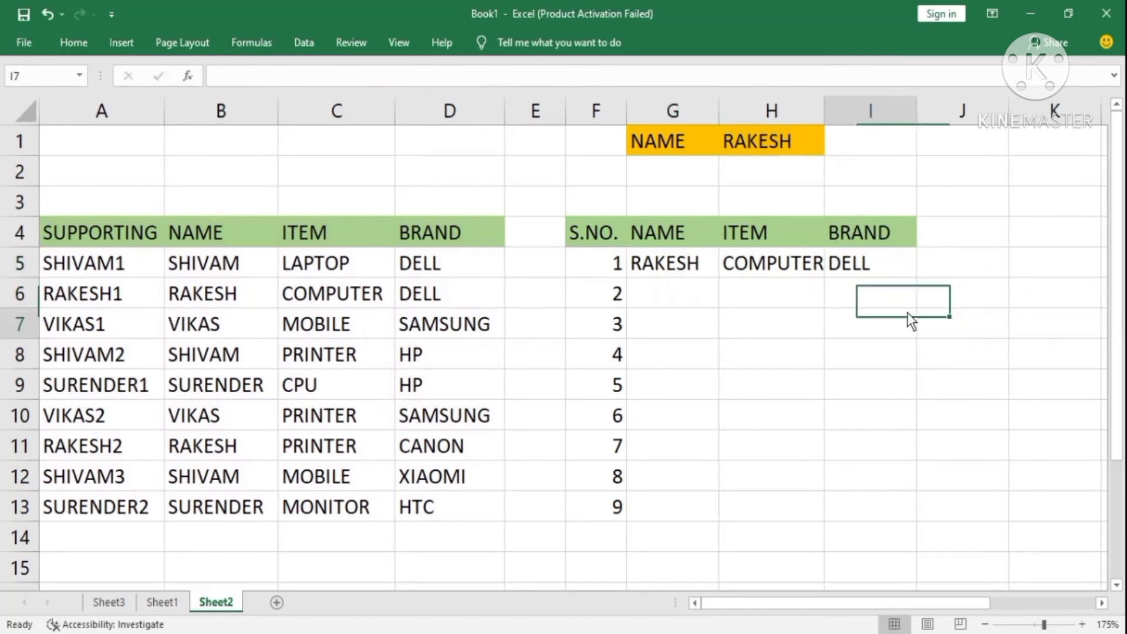
# Step: Fill the G5:I5 lookup formulas down to row 13 and check the extracted rows against the source table
pyautogui.moveTo(679, 272); pyautogui.dragTo(917, 521)
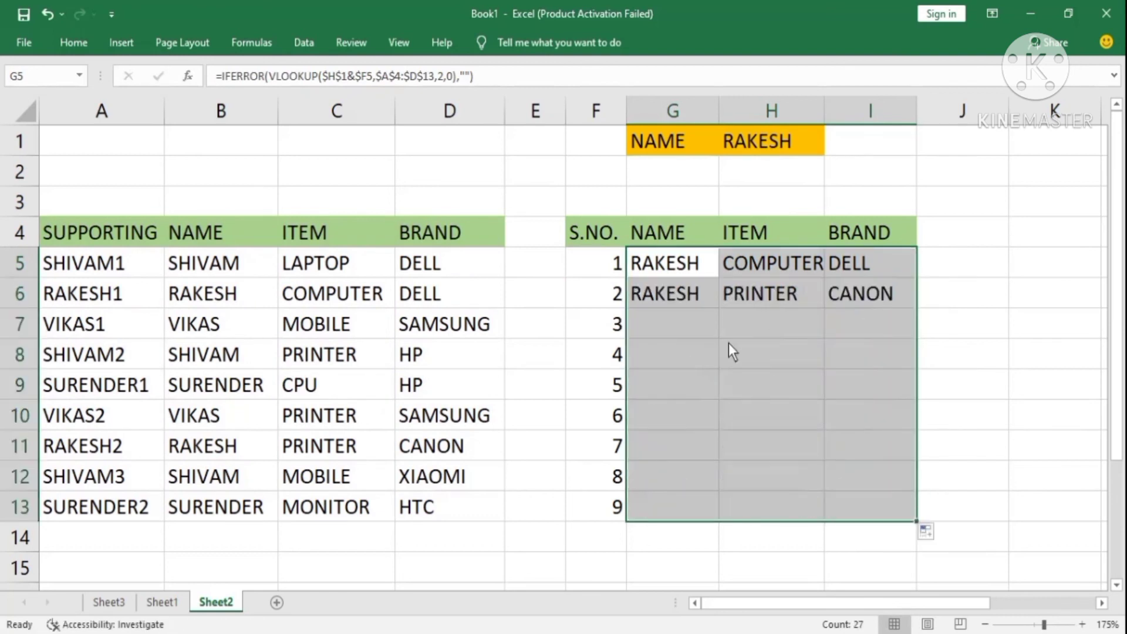
pyautogui.click(921, 297)
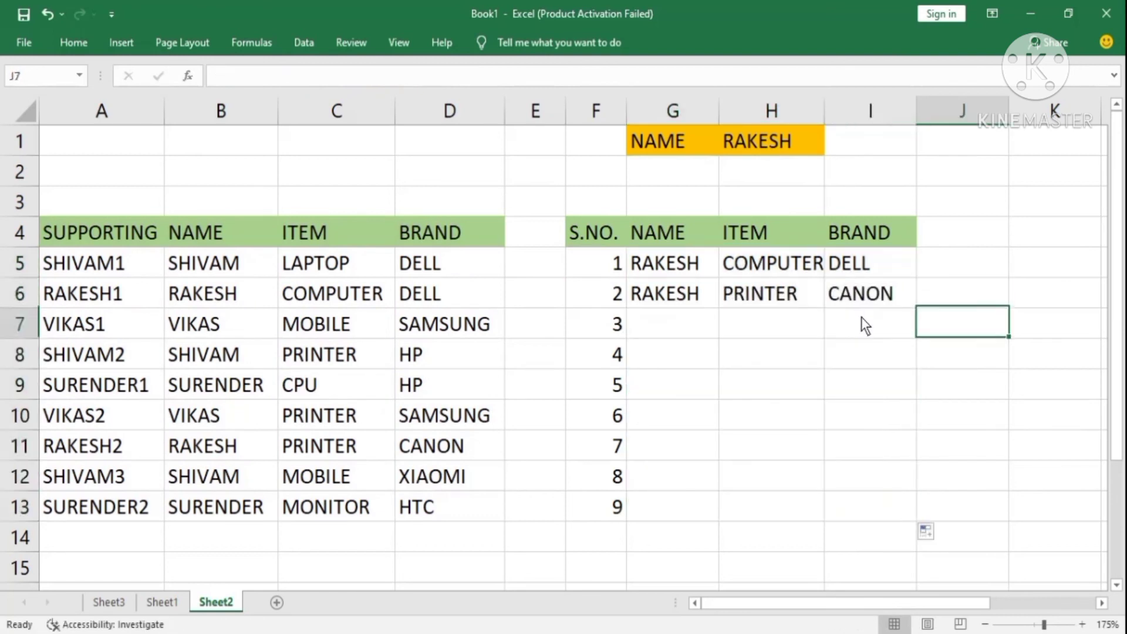
pyautogui.press('Left')
pyautogui.click(773, 297)
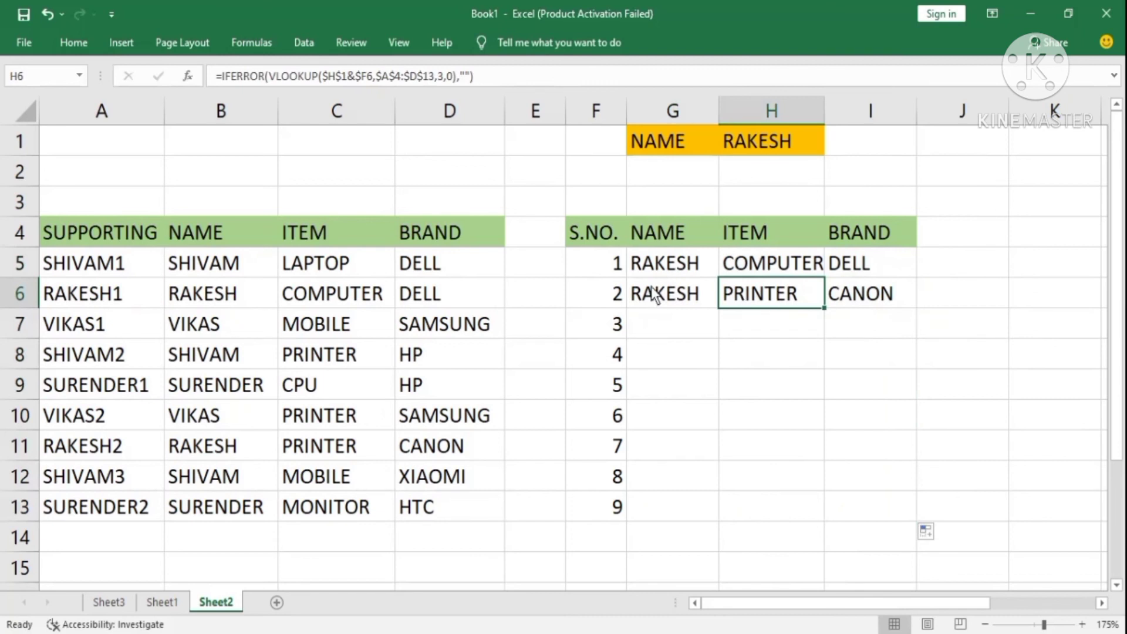
pyautogui.click(684, 272)
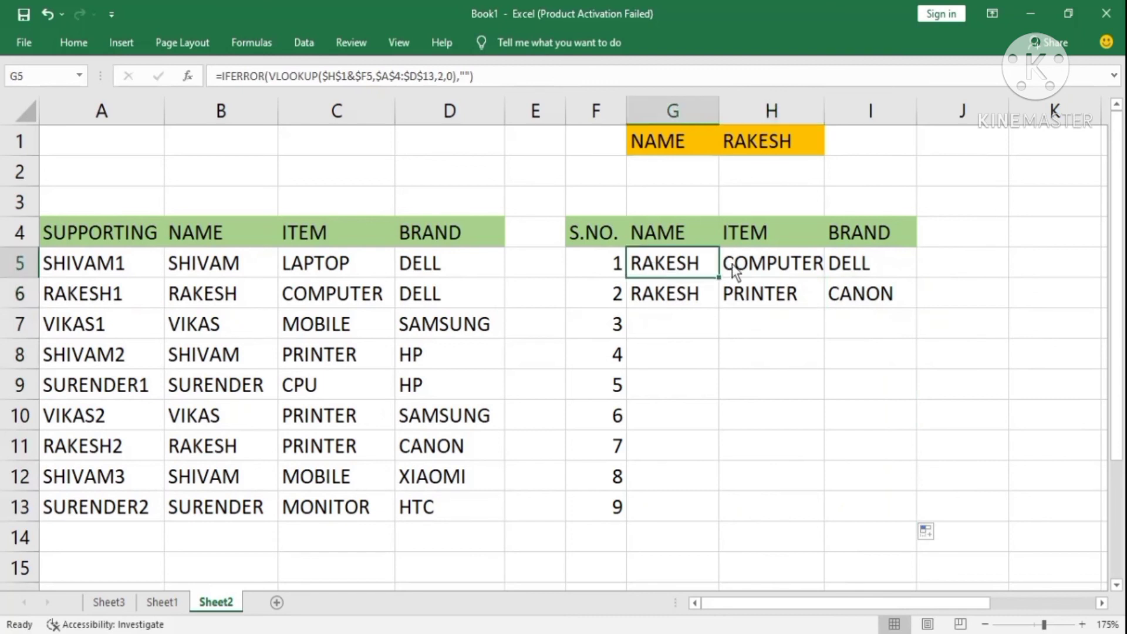
pyautogui.click(799, 424)
pyautogui.click(75, 448)
pyautogui.click(122, 420)
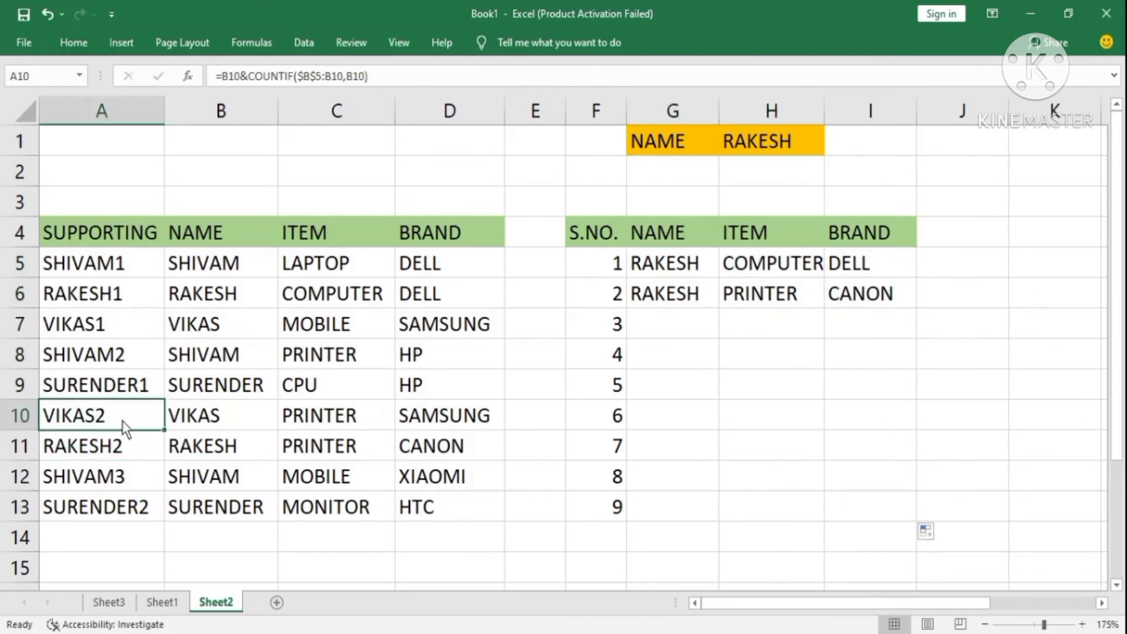
# Step: Replace the lookup name in H1 with the name from cell B9
pyautogui.click(783, 143)
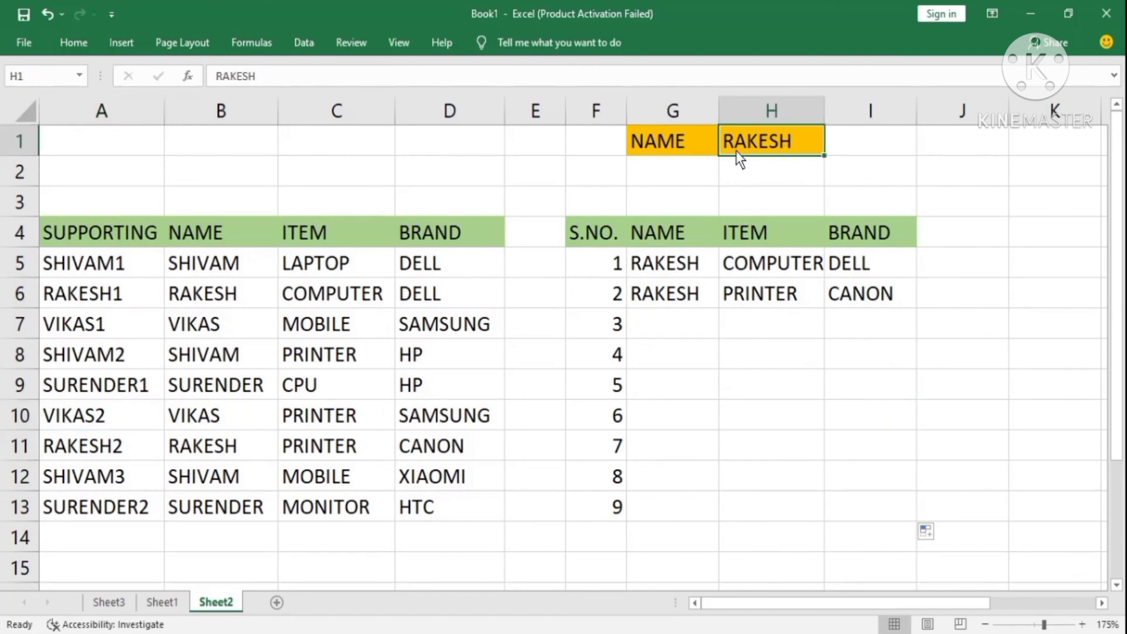
pyautogui.write('SUR')
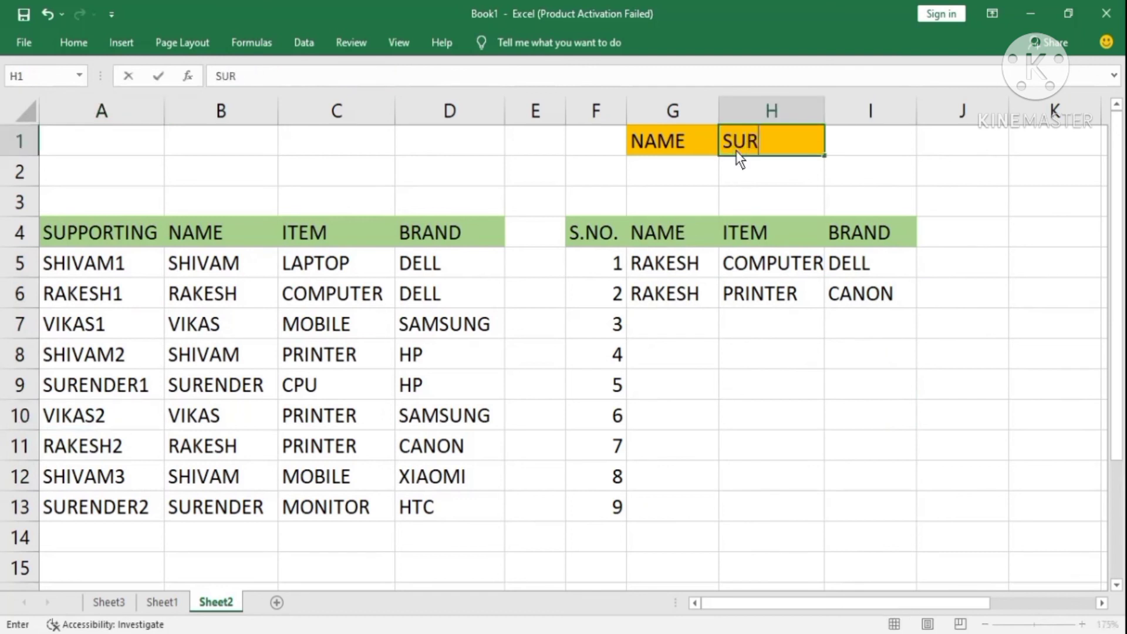
pyautogui.write('ENDER')
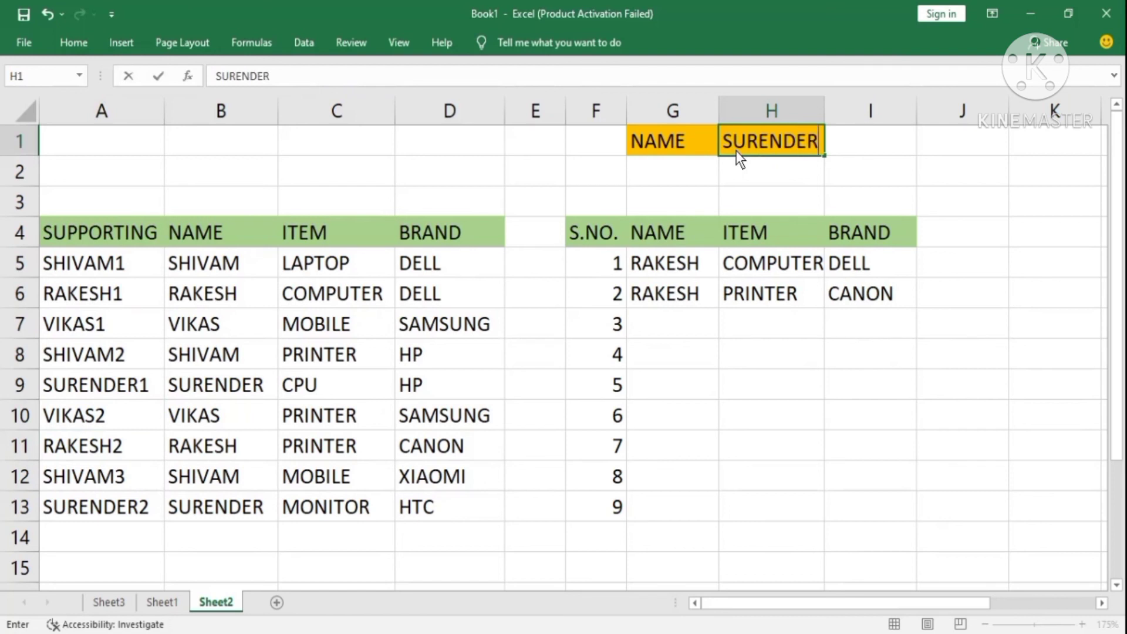
pyautogui.press('Return')
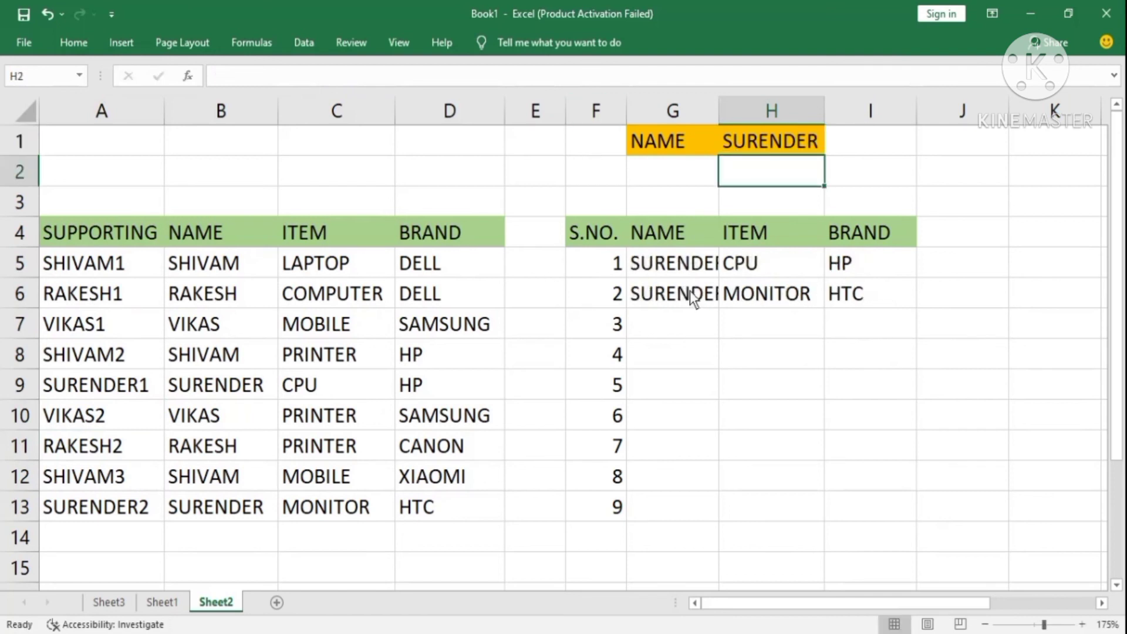
# Step: Compare the extracted rows with the lookup name's source entries in rows 9 and 13
pyautogui.doubleClick(54, 393)
pyautogui.press('Escape')
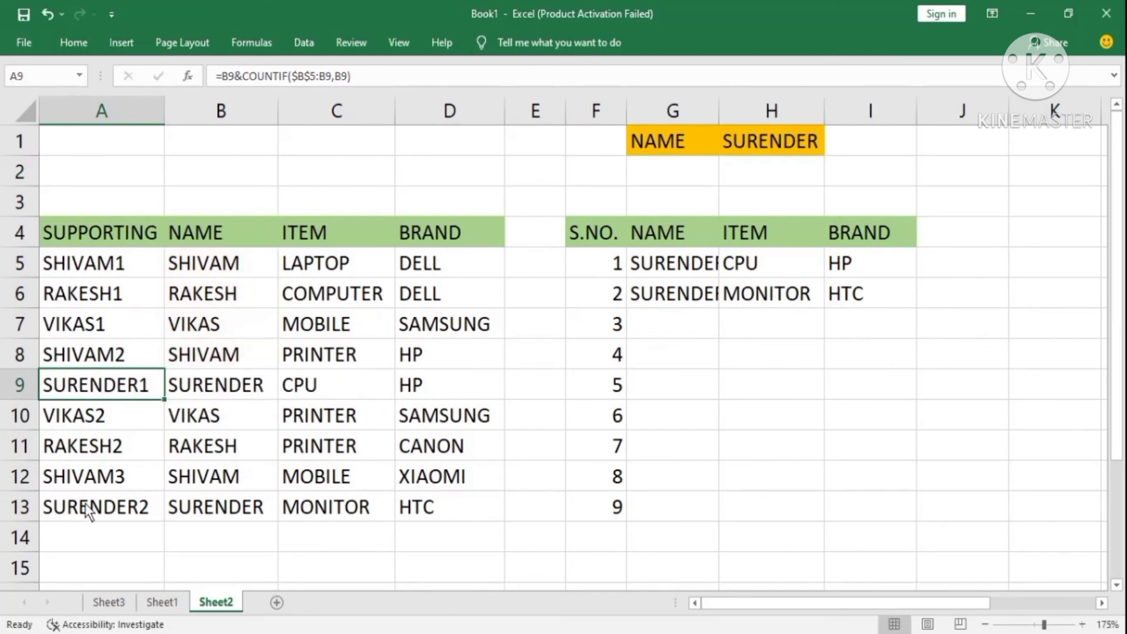
pyautogui.moveTo(86, 503); pyautogui.dragTo(427, 505)
pyautogui.click(753, 335)
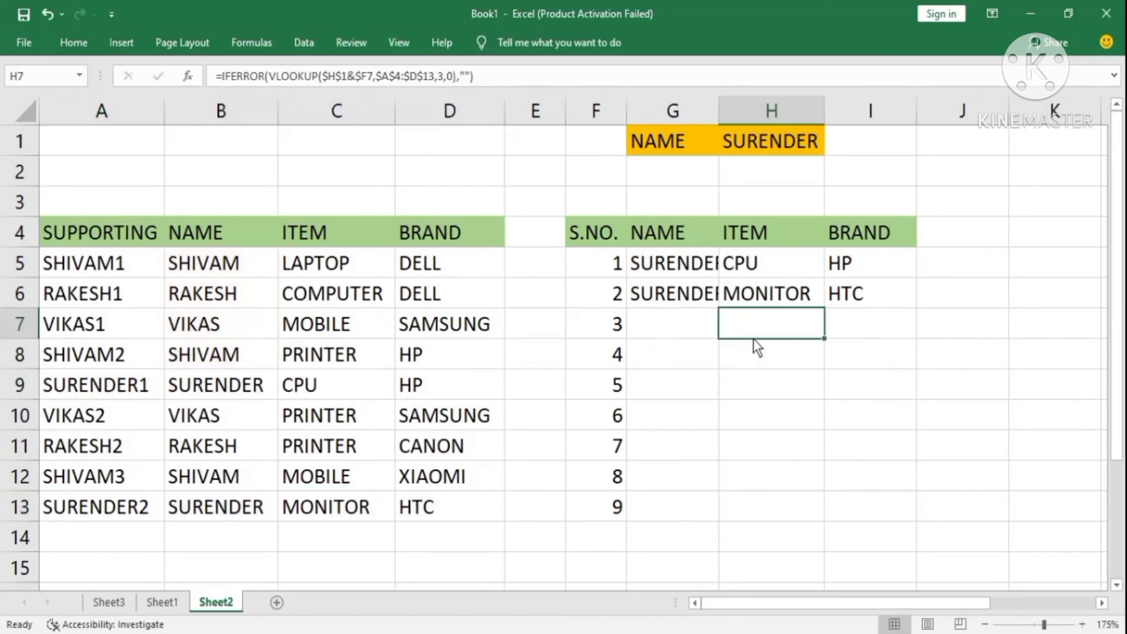
pyautogui.click(776, 149)
pyautogui.click(792, 170)
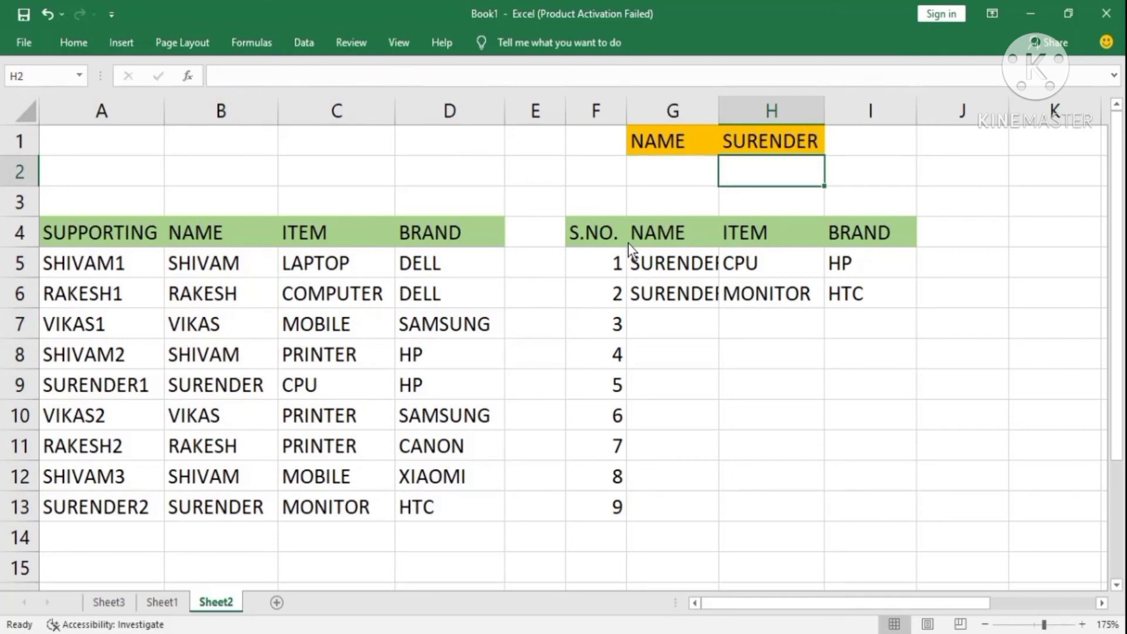
pyautogui.press('Down')
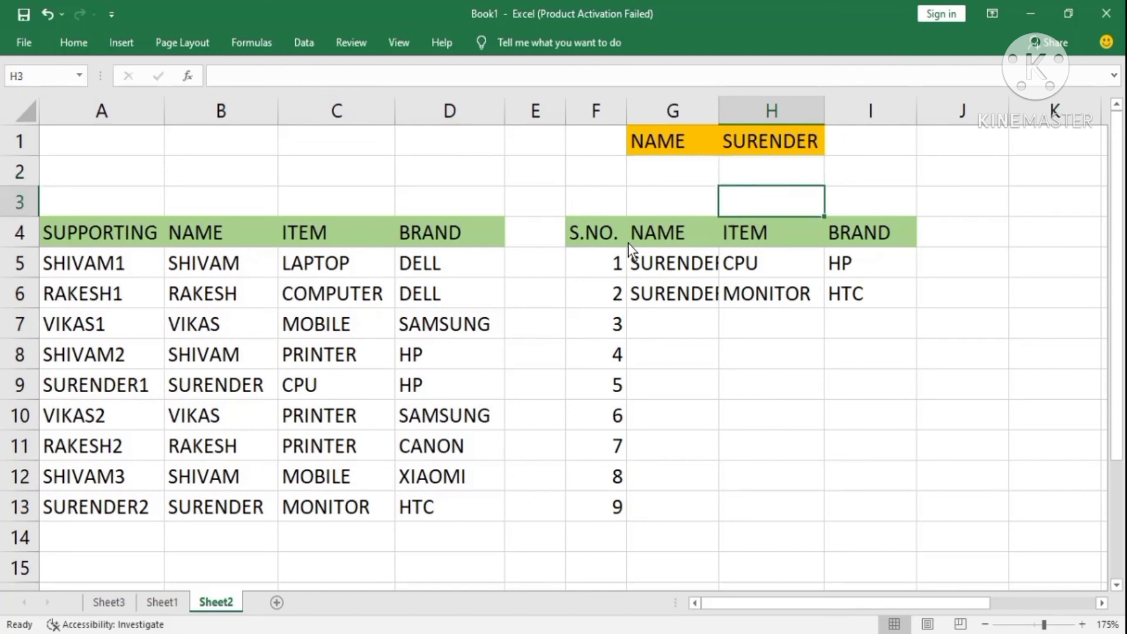
pyautogui.press('Left')
pyautogui.press('Left')
pyautogui.press('Left')
pyautogui.press('Left')
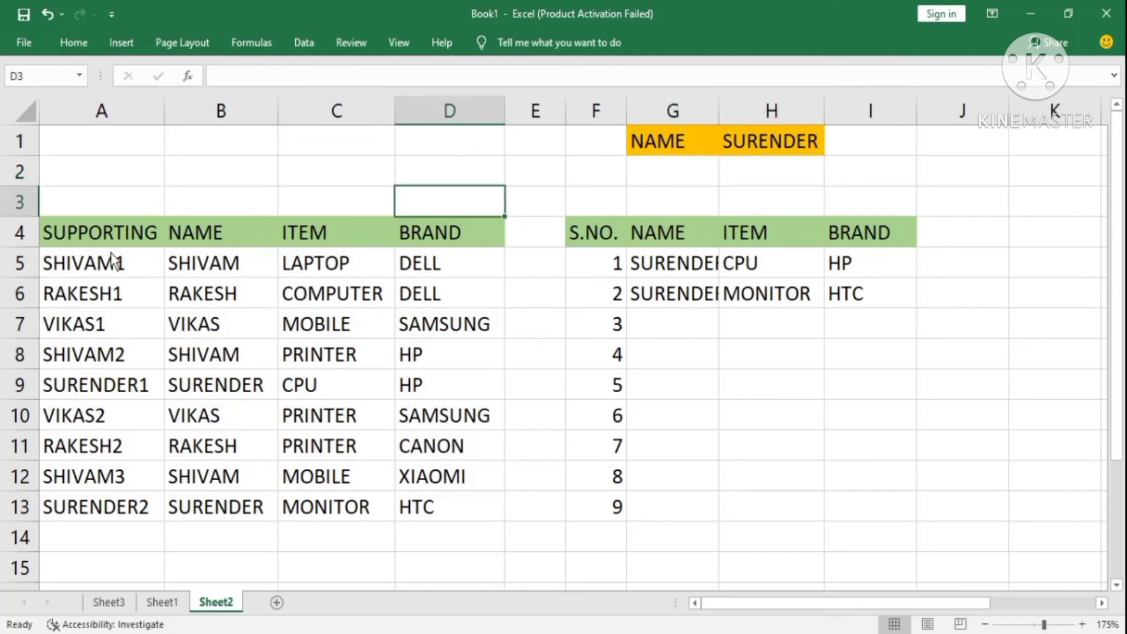
pyautogui.click(107, 234)
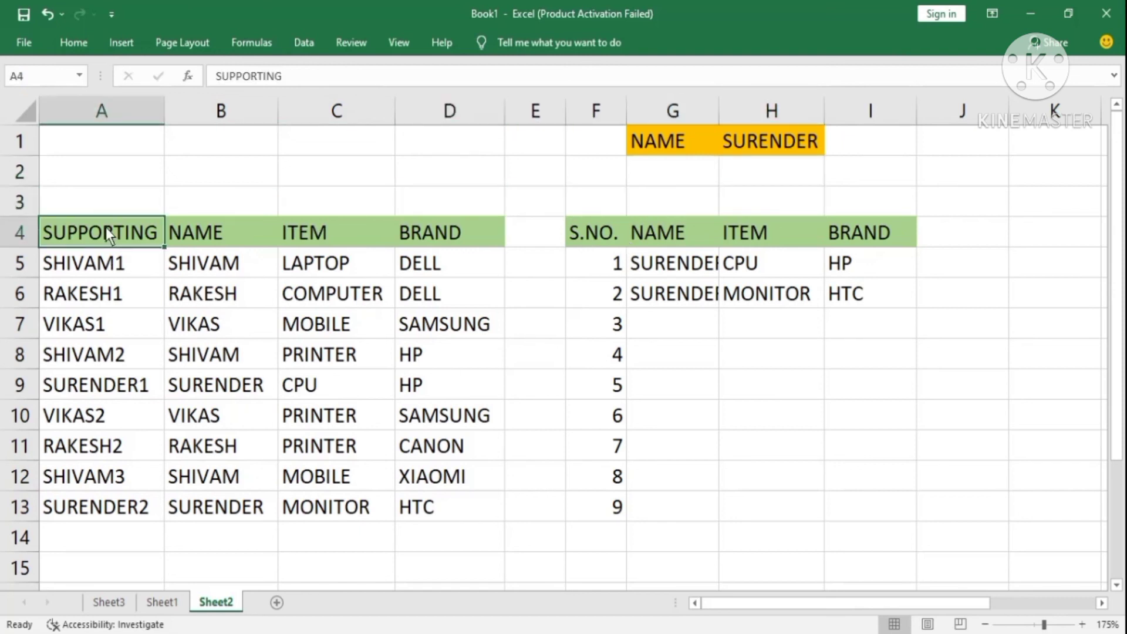